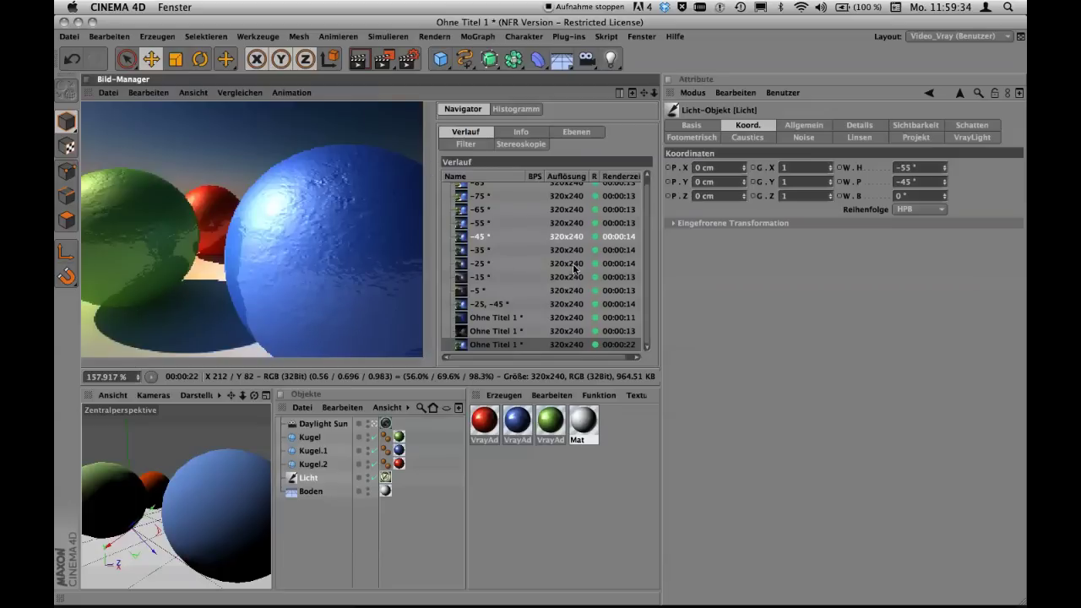
Step: Show the VrayLight tag's Common settings: Infinite light, shadows on, bias 0.508 cm, 8 subdivisions
left_click_drag(644, 236, 643, 240)
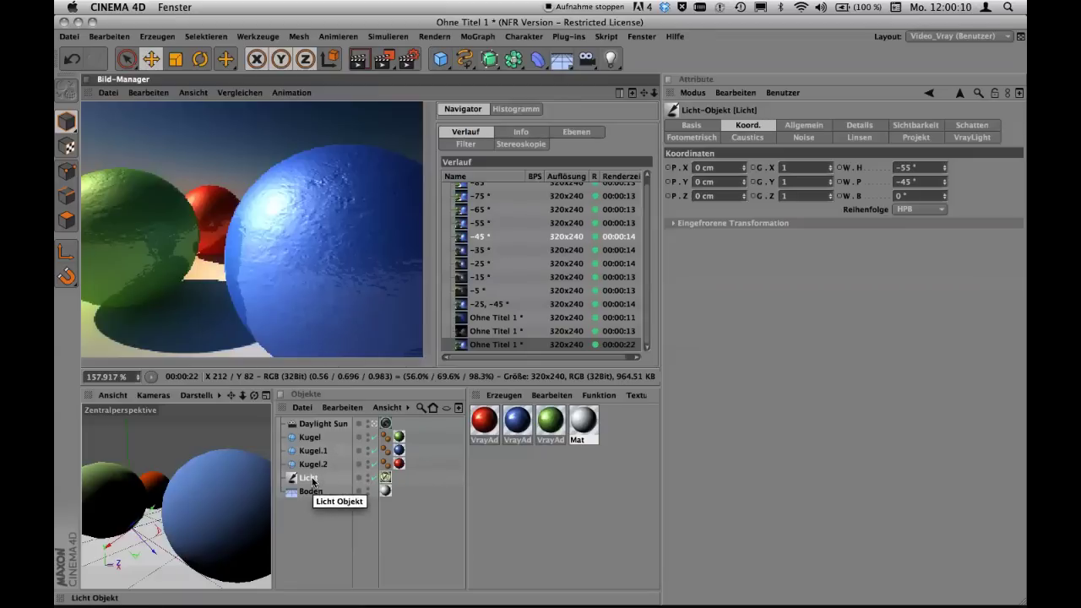
left_click(312, 480)
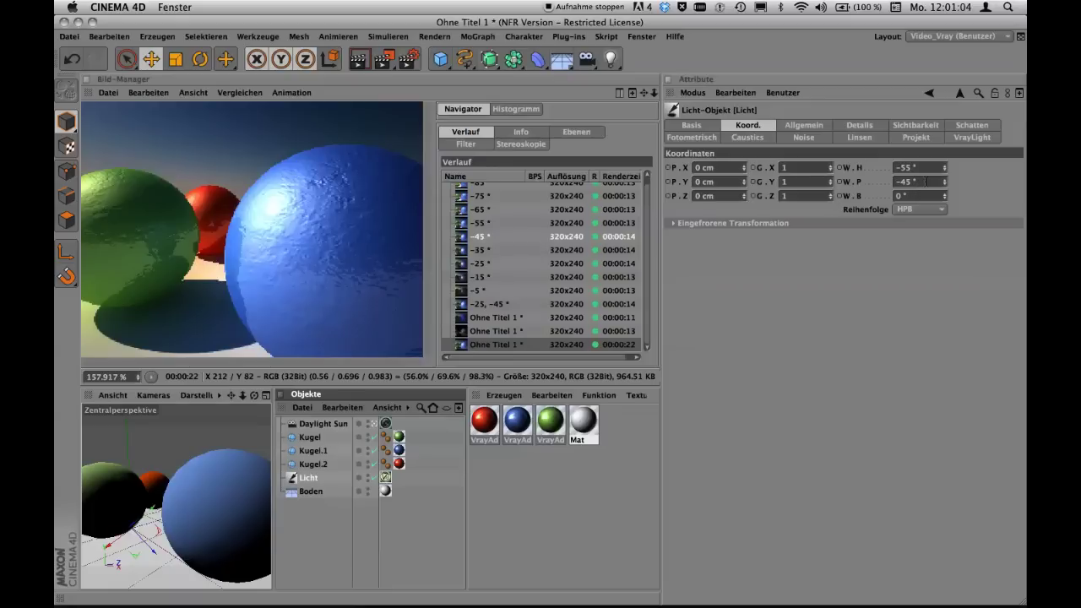
left_click(385, 481)
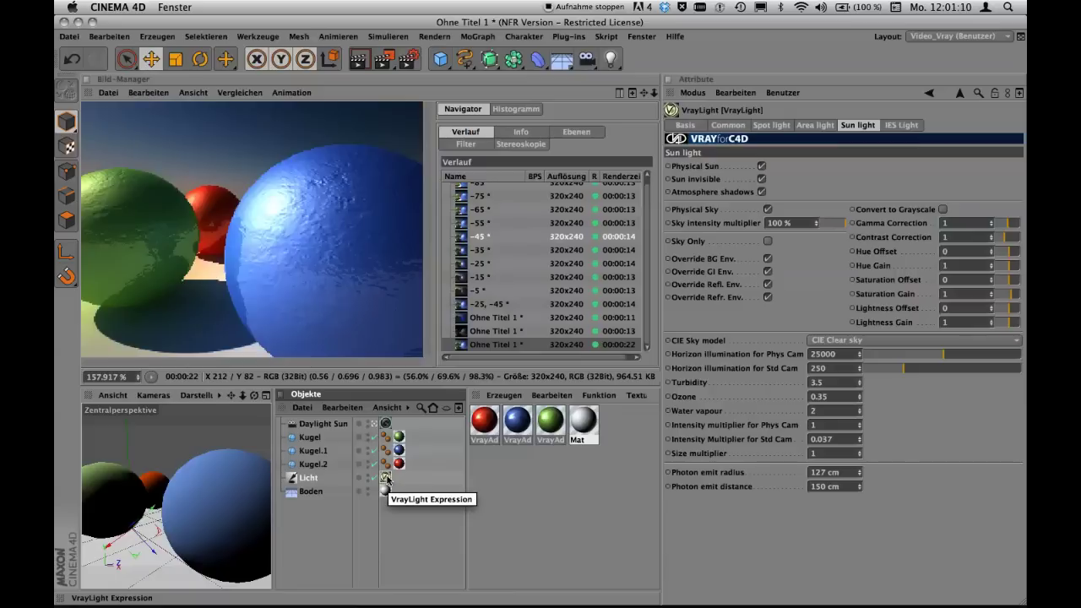
right_click(306, 478)
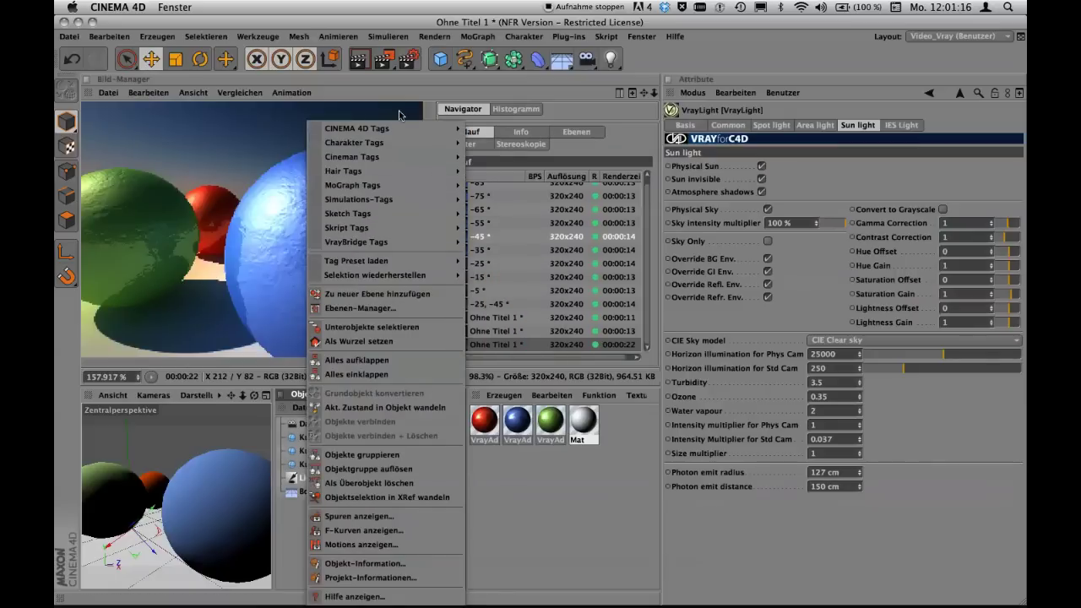
left_click(399, 100)
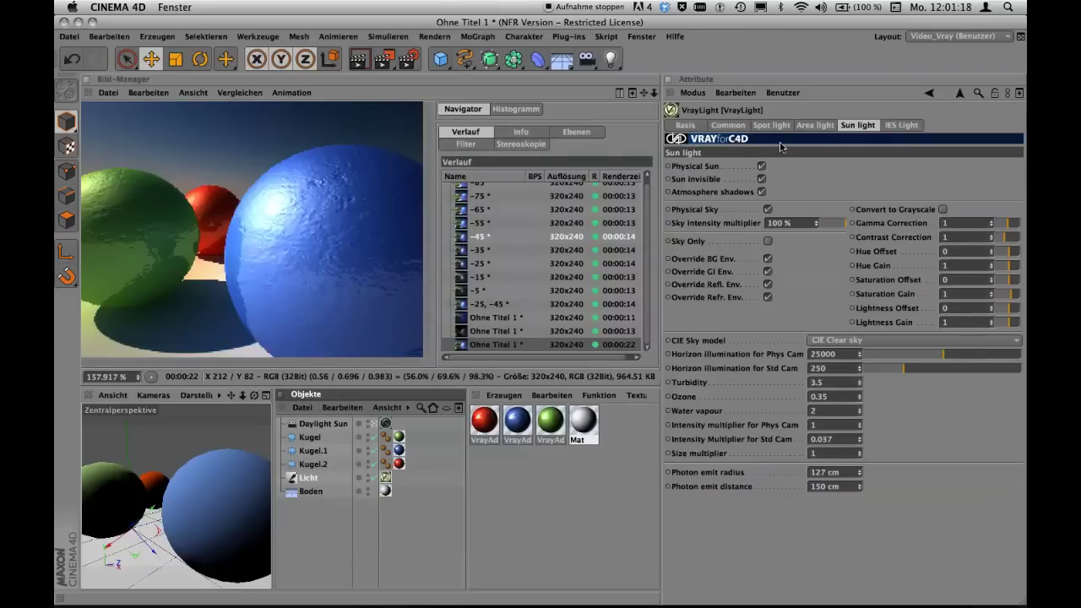
left_click(729, 126)
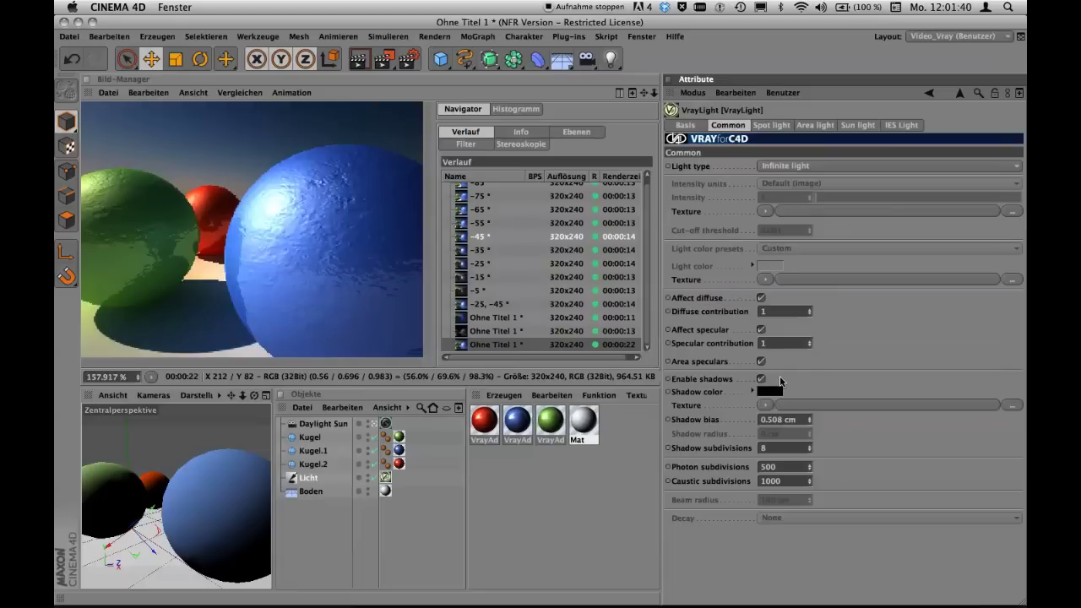
Step: Check Licht's shadow type options without changing them, then return to the VrayLight tag
left_click(317, 479)
left_click(813, 128)
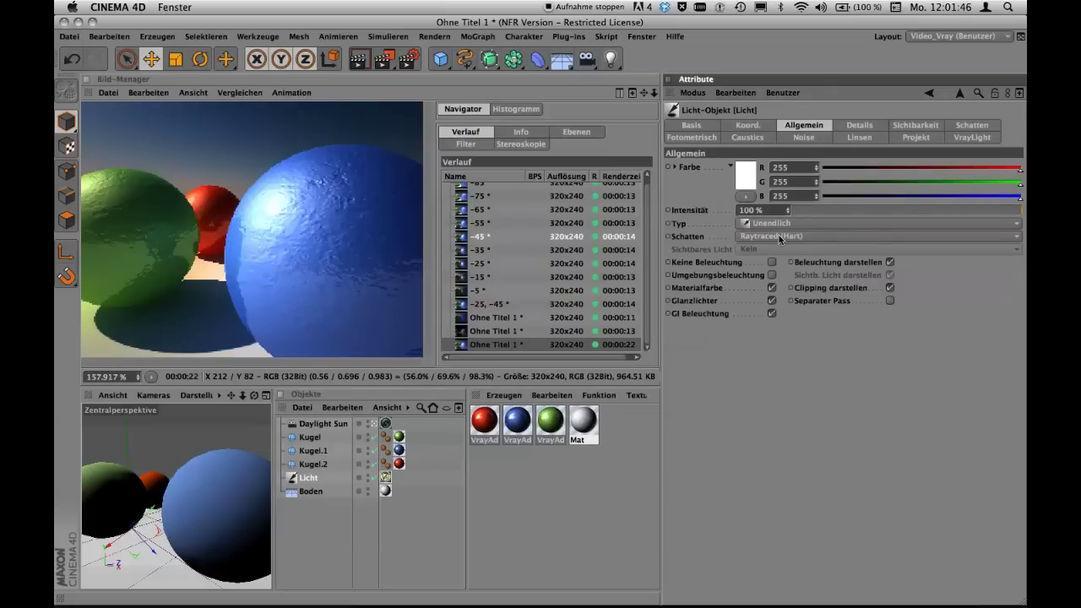
left_click(802, 236)
left_click(799, 291)
left_click(386, 477)
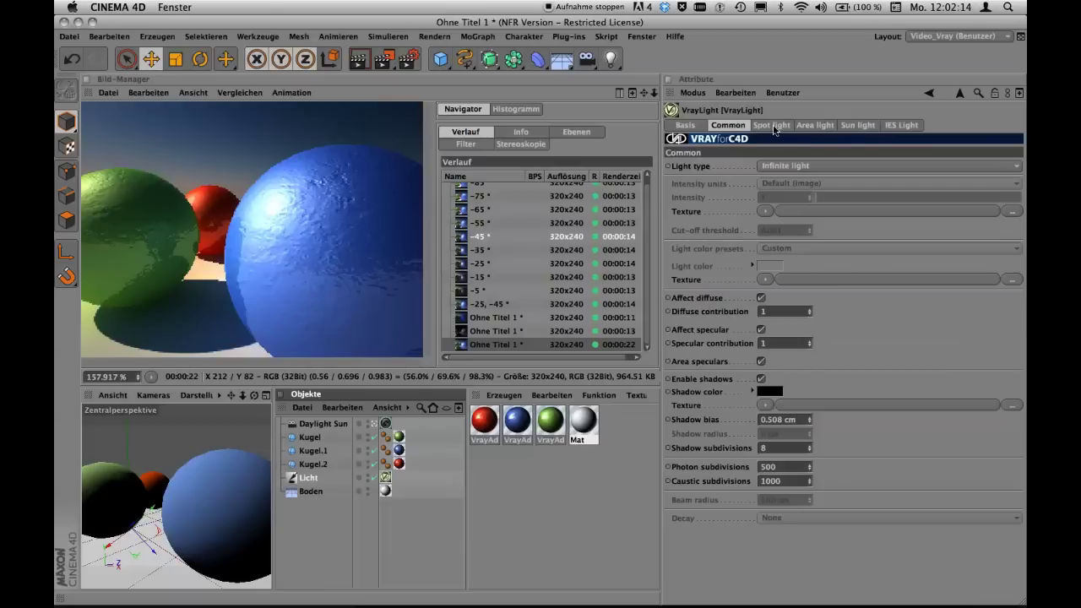
Step: Toggle Physical Sun off and back on, then go back to the VrayLight Common settings
left_click(867, 127)
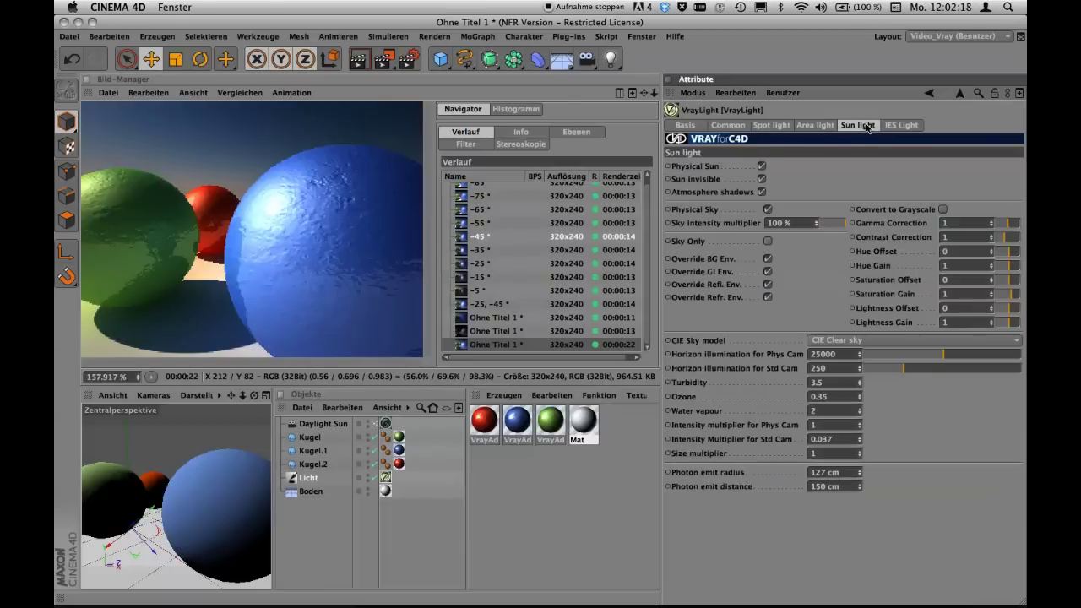
left_click(762, 168)
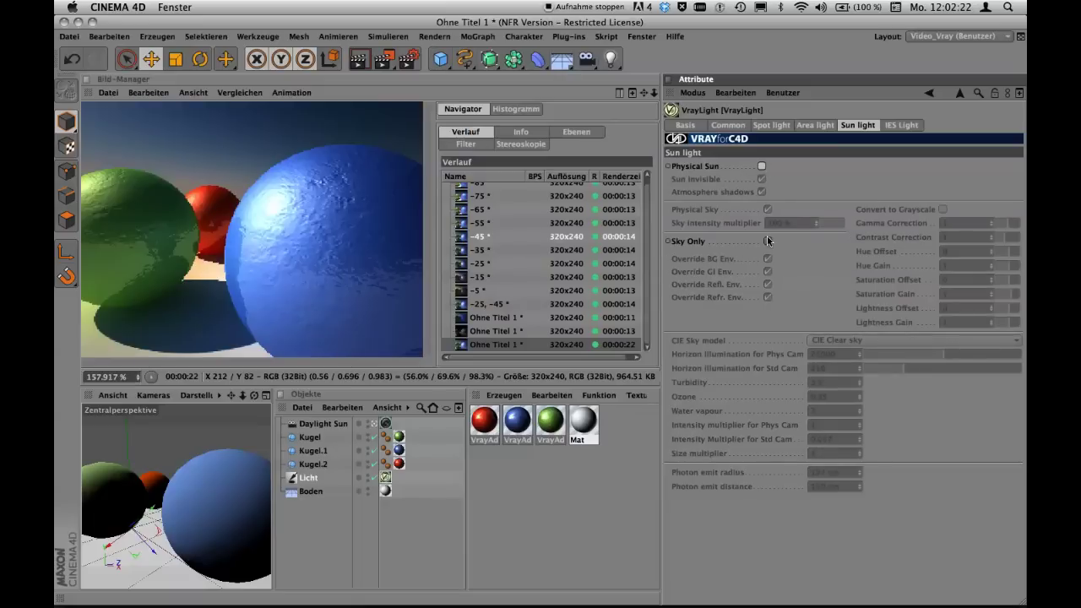
left_click(762, 167)
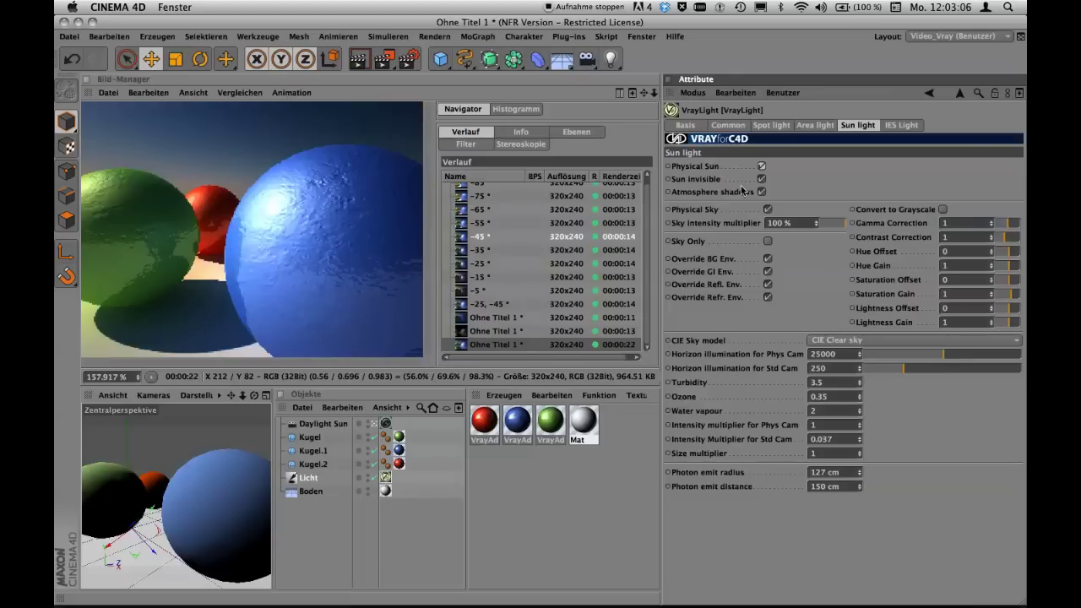
left_click(728, 125)
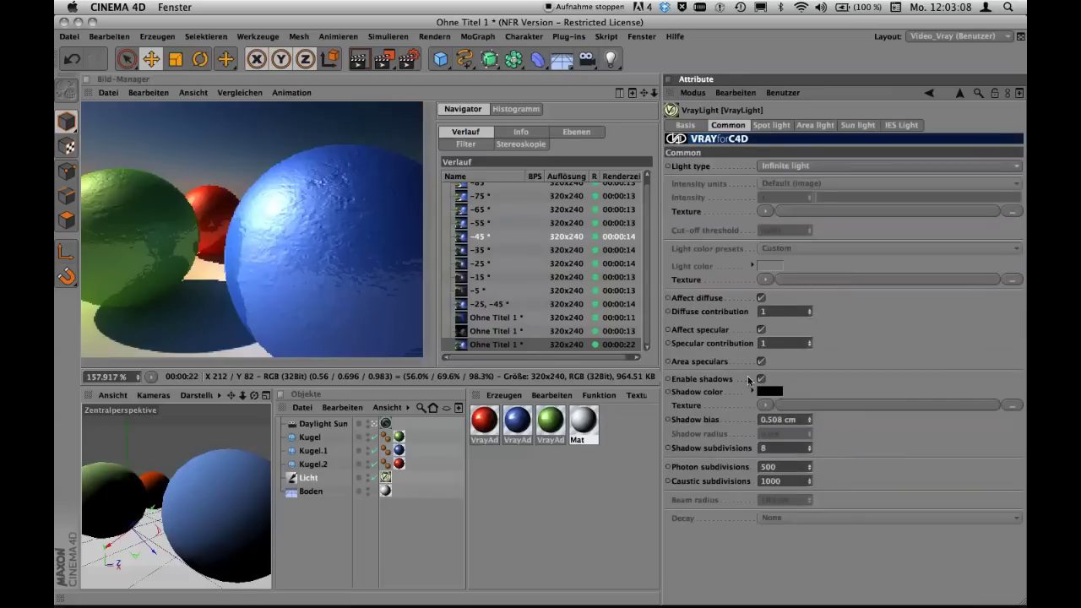
left_click(686, 125)
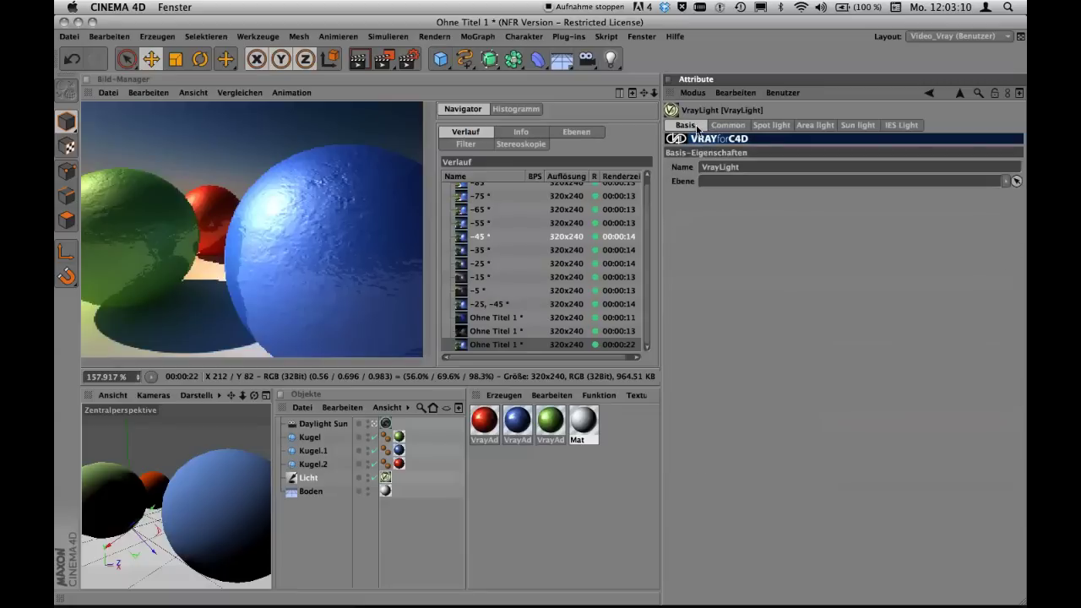
left_click(724, 128)
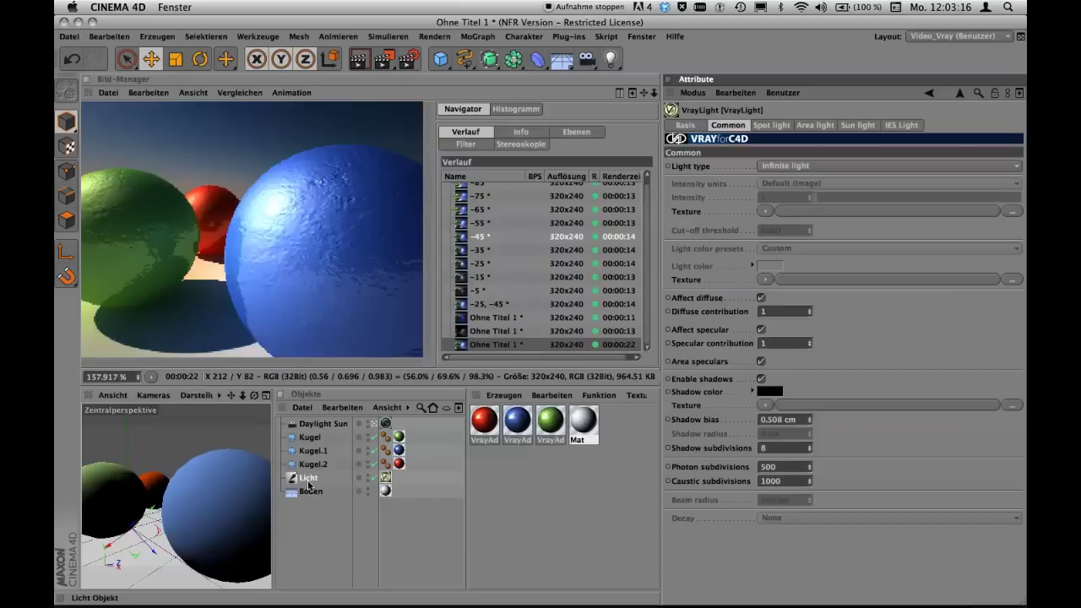
Step: Select Daylight Sun, review its coordinates and object settings, and show its VrayPhysicalCamera lens parameters
left_click(325, 428)
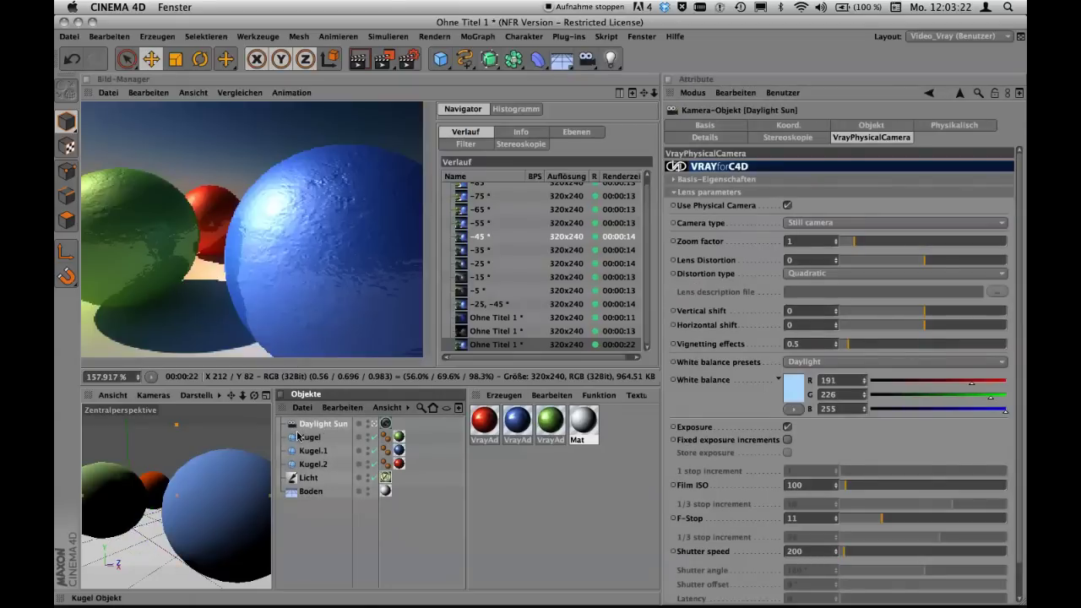
left_click(297, 435)
left_click(309, 424)
left_click(857, 128)
left_click(799, 128)
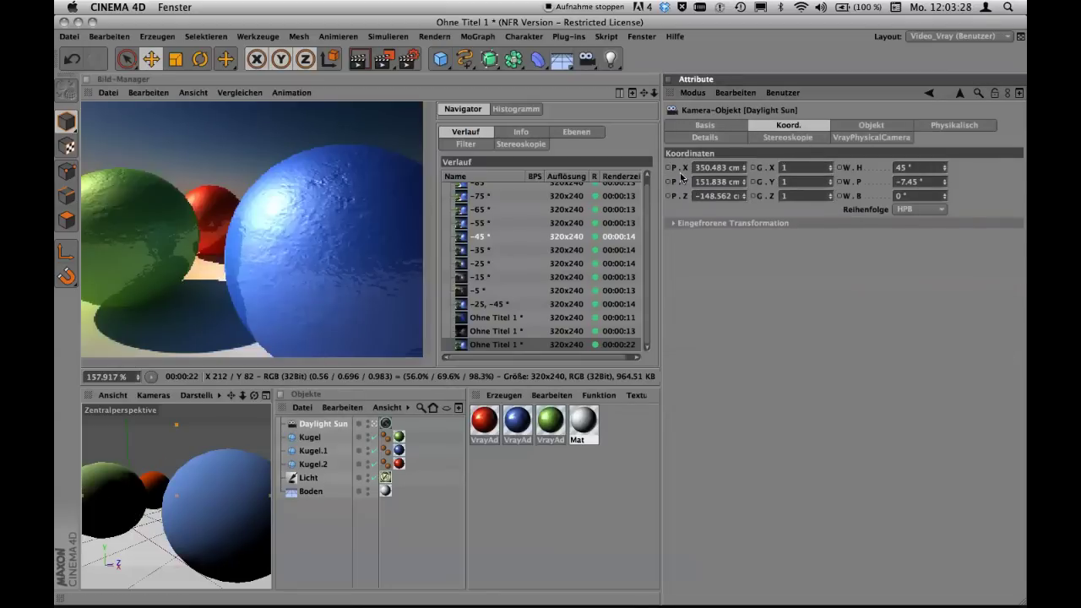
left_click(872, 128)
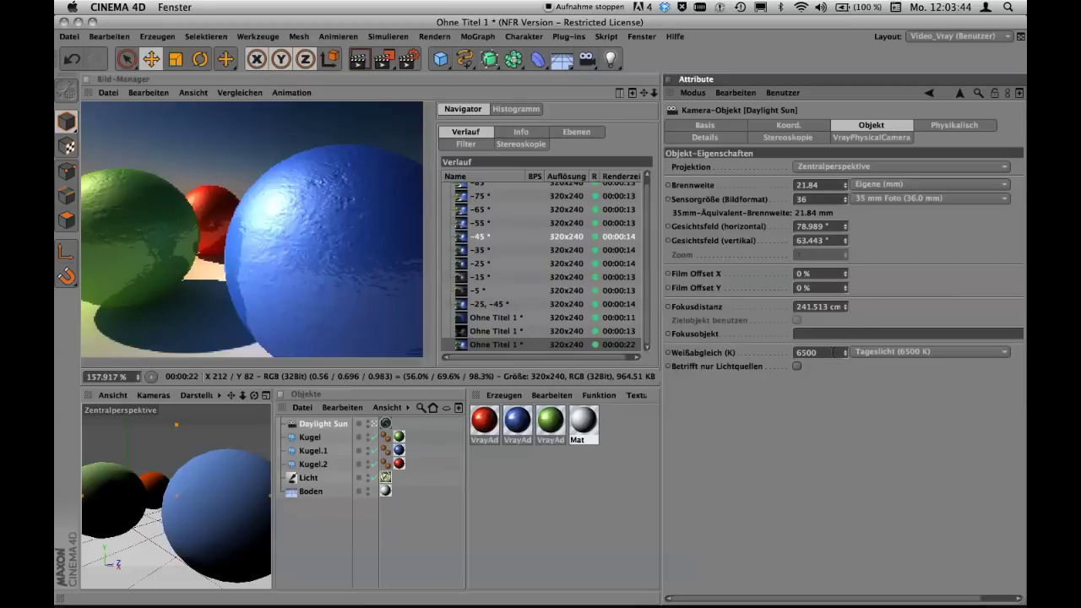
left_click(386, 424)
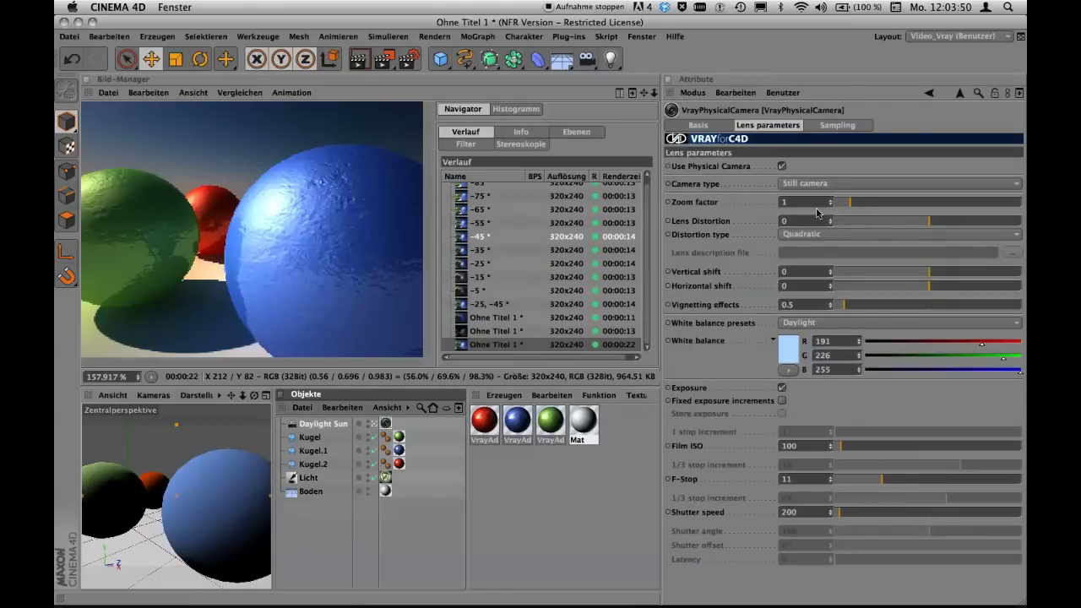
Step: Switch Use Physical Camera off and back on, leaving it enabled
left_click(782, 166)
left_click(782, 166)
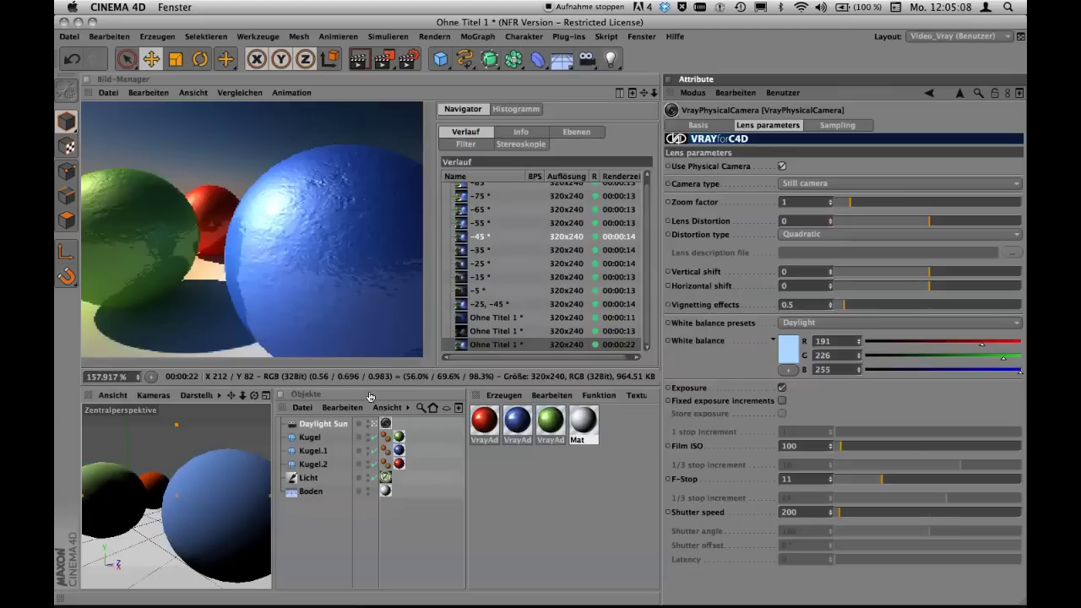
Step: Review the Mat material's Basis and Diffuse Layer 1, then return to Daylight Sun's lens parameters
double_click(585, 420)
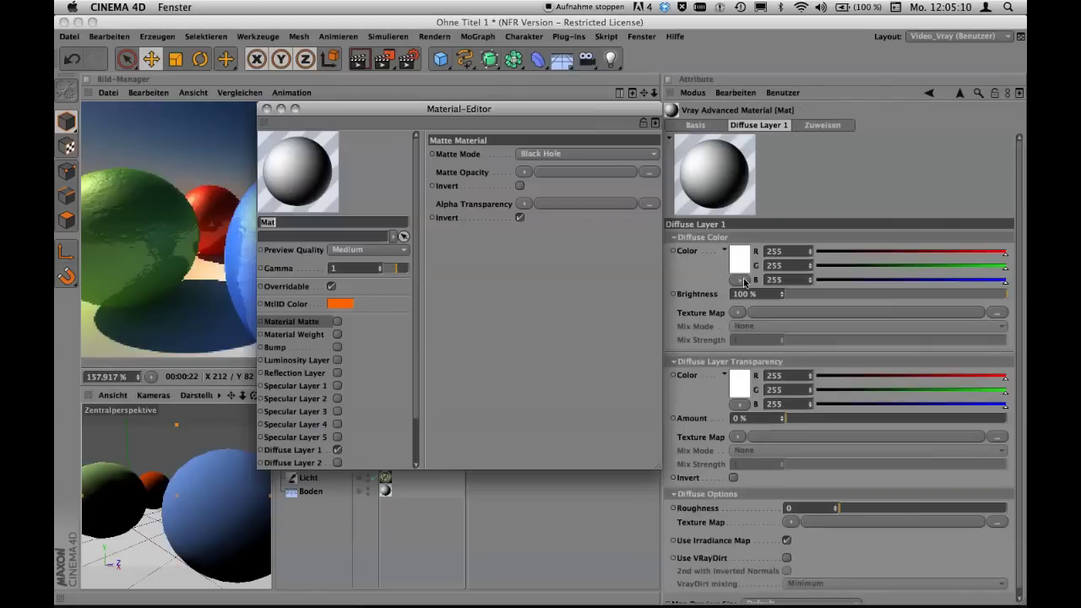
left_click(267, 109)
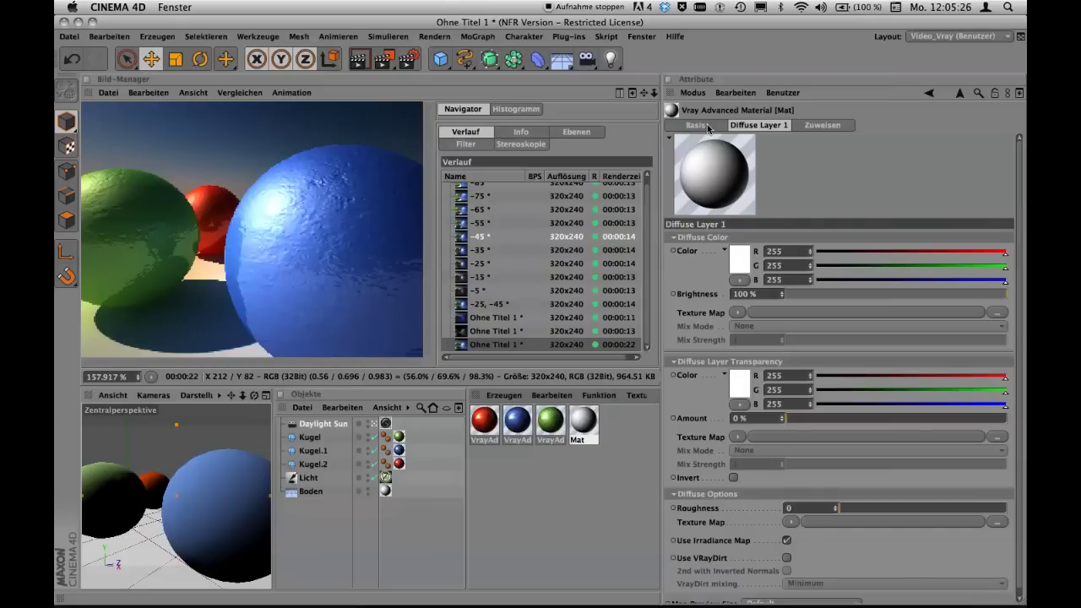
left_click(708, 127)
left_click(729, 127)
left_click(709, 128)
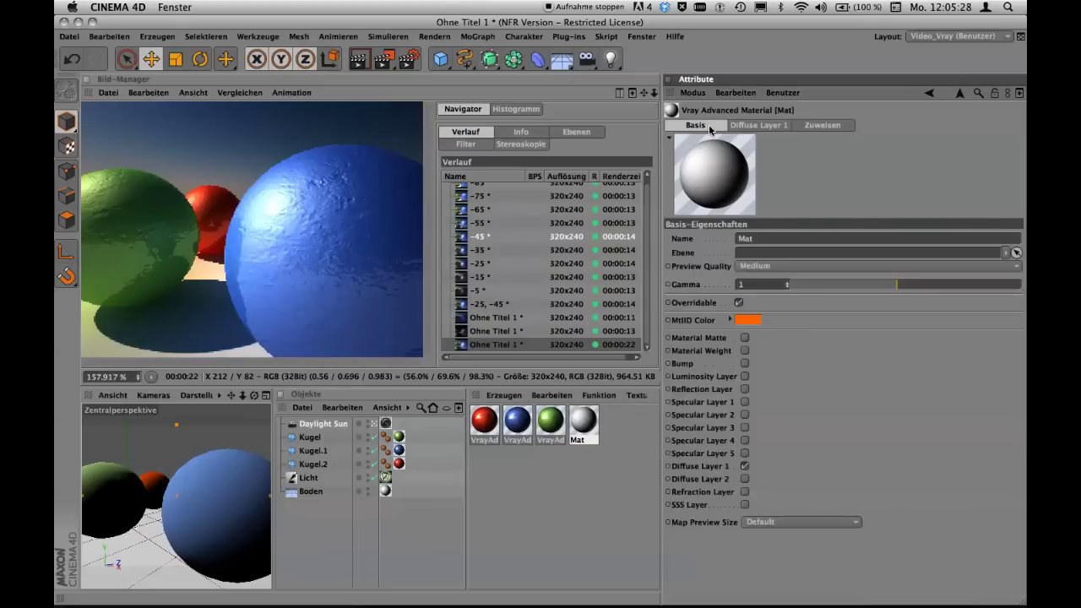
left_click(746, 126)
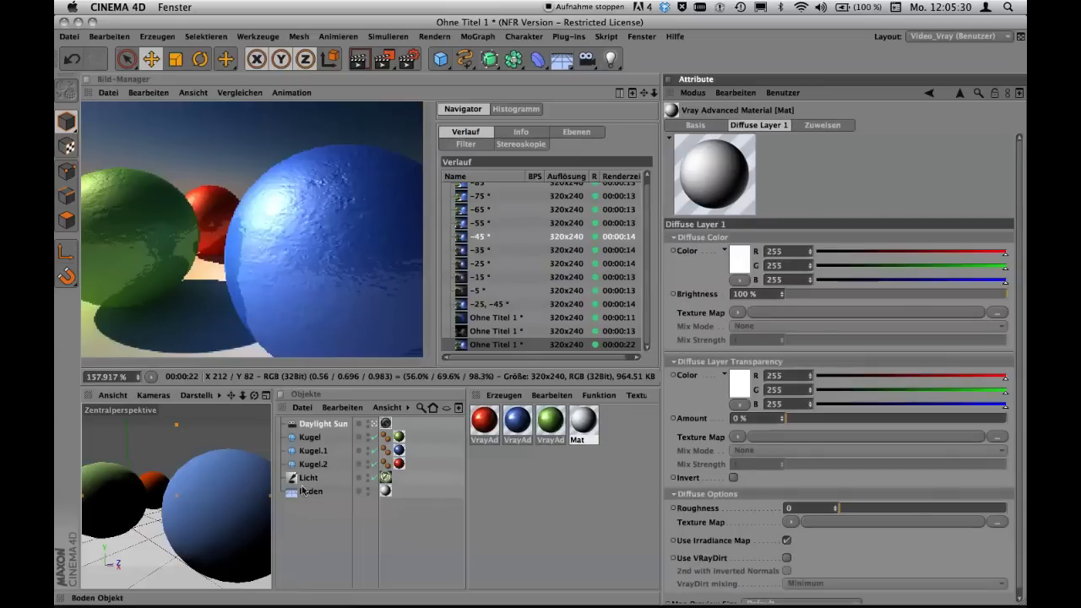
left_click(374, 423)
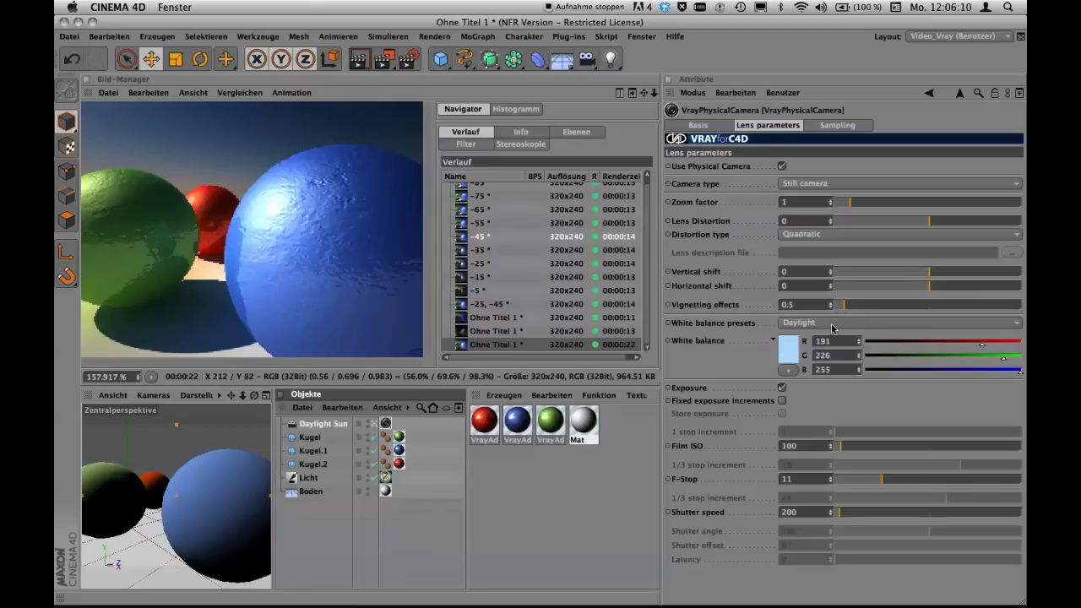
Step: Keep Daylight as the white balance preset and show the Daylight Sun camera's object properties
left_click(828, 328)
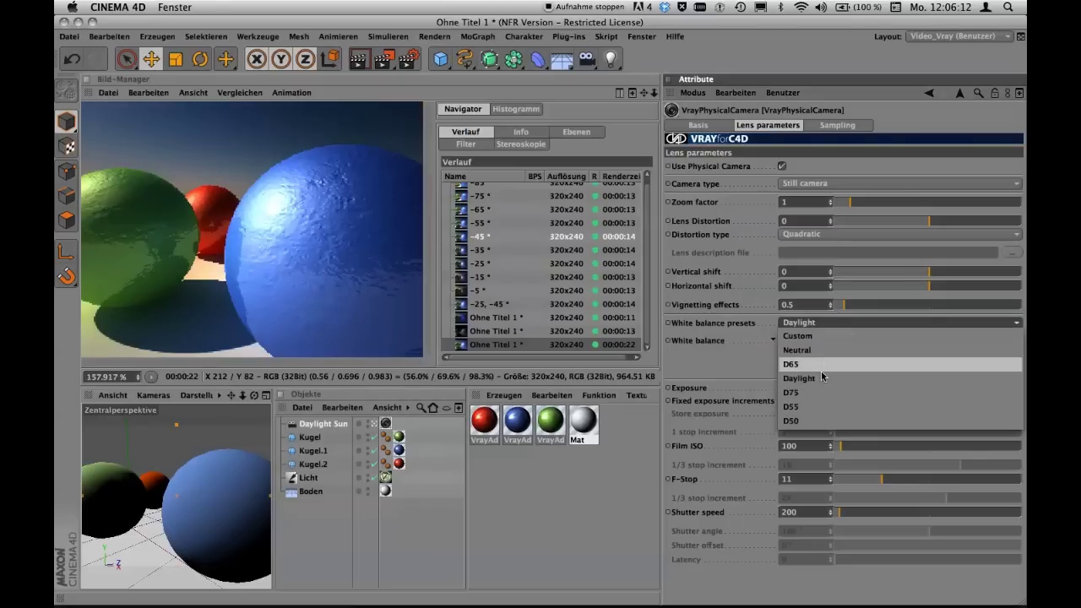
left_click(825, 378)
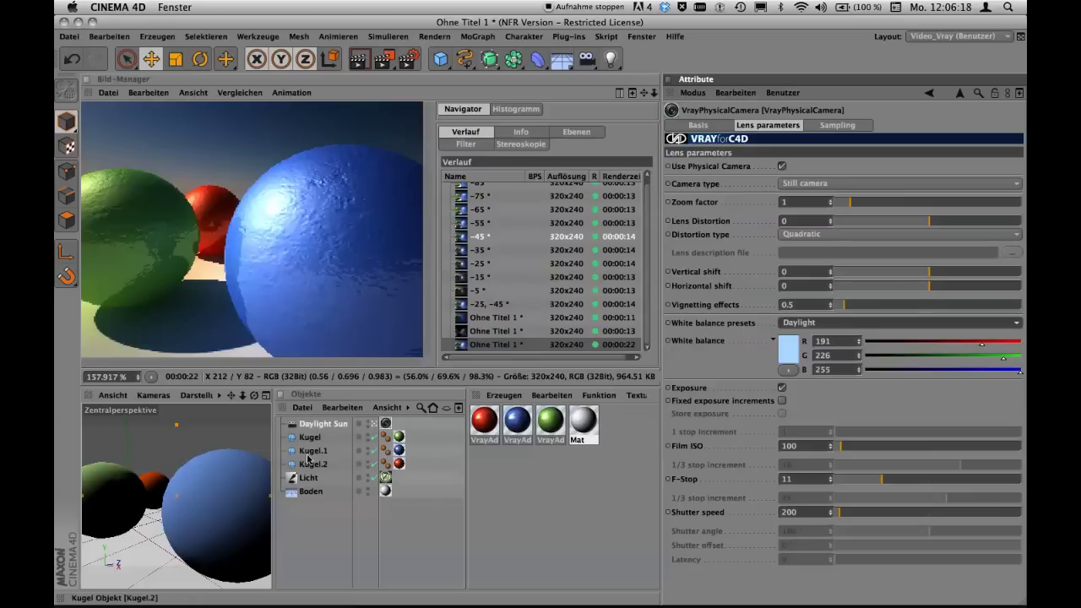
left_click(317, 424)
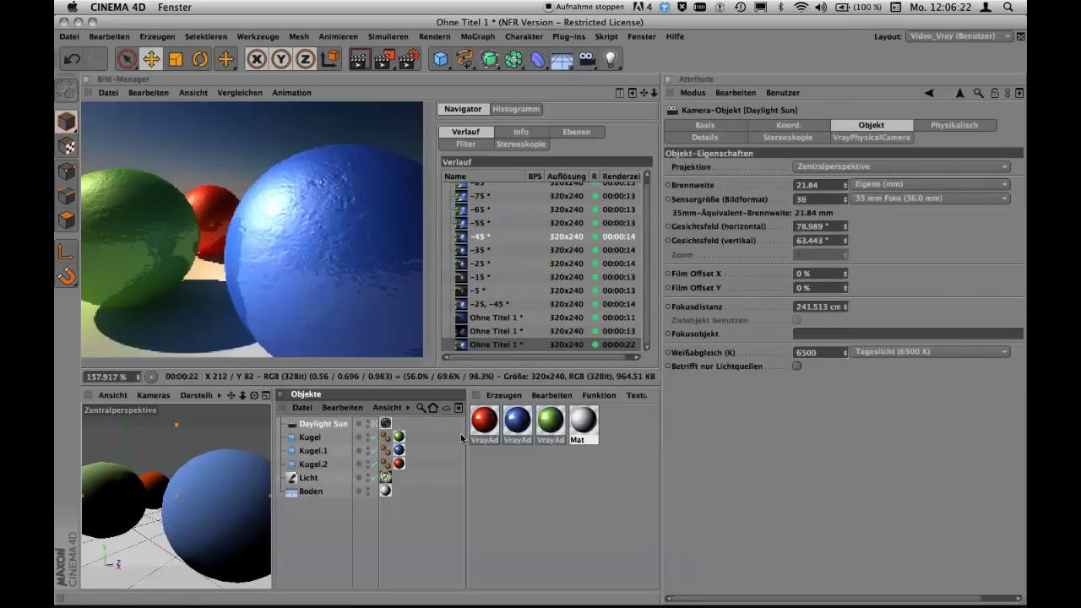
Step: Return to the VrayPhysicalCamera lens settings, leaving Camera type on Still camera
left_click(386, 423)
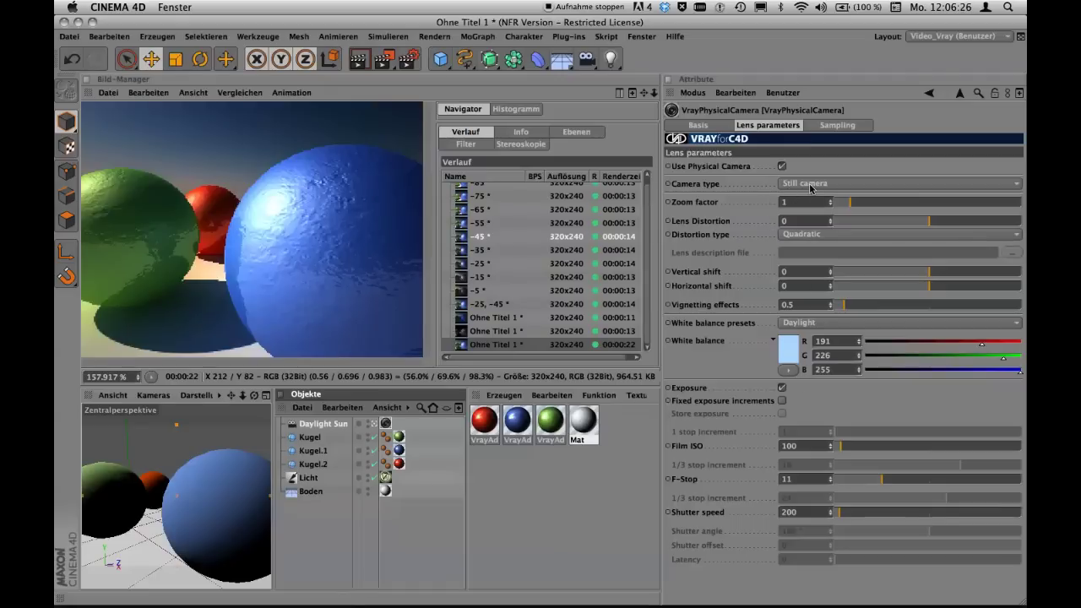
left_click(811, 185)
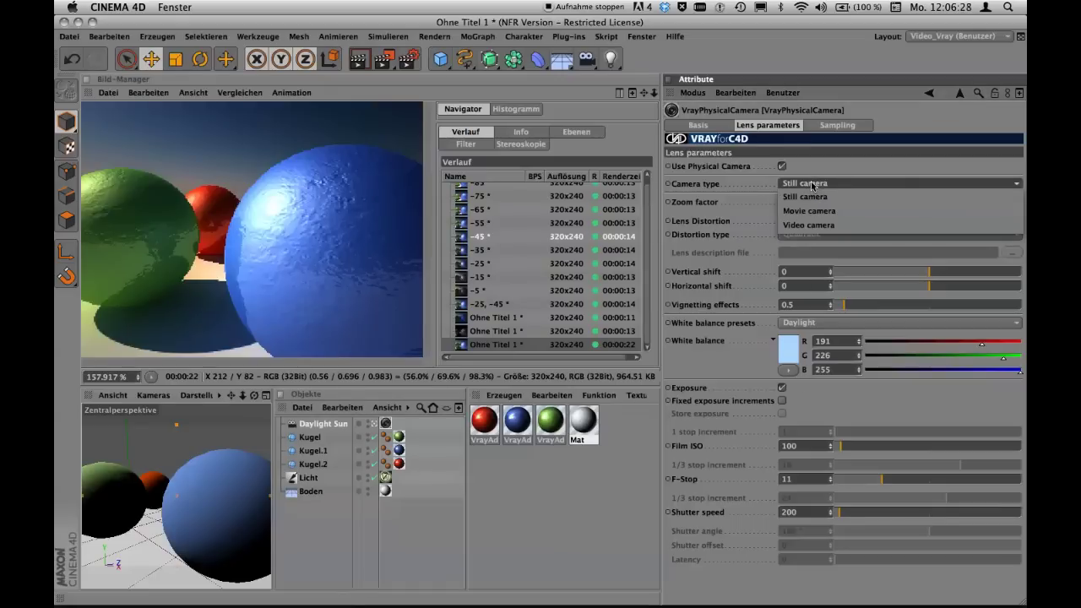
left_click(812, 185)
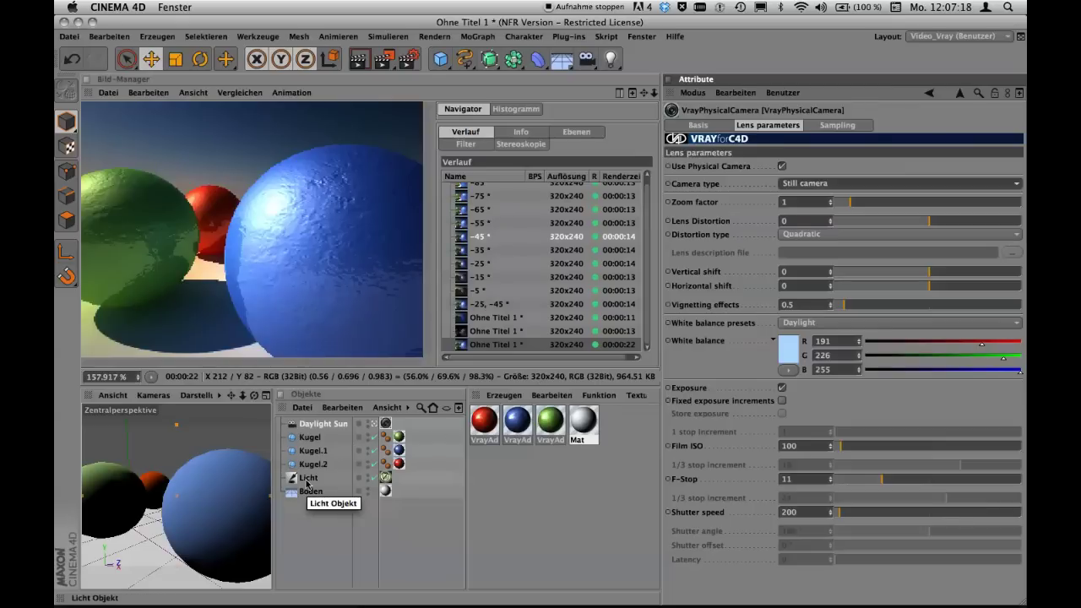
Step: Show the red sphere's VrayAdvancedMaterial Basis tab with Bump, Specular and Diffuse layers enabled
left_click(486, 423)
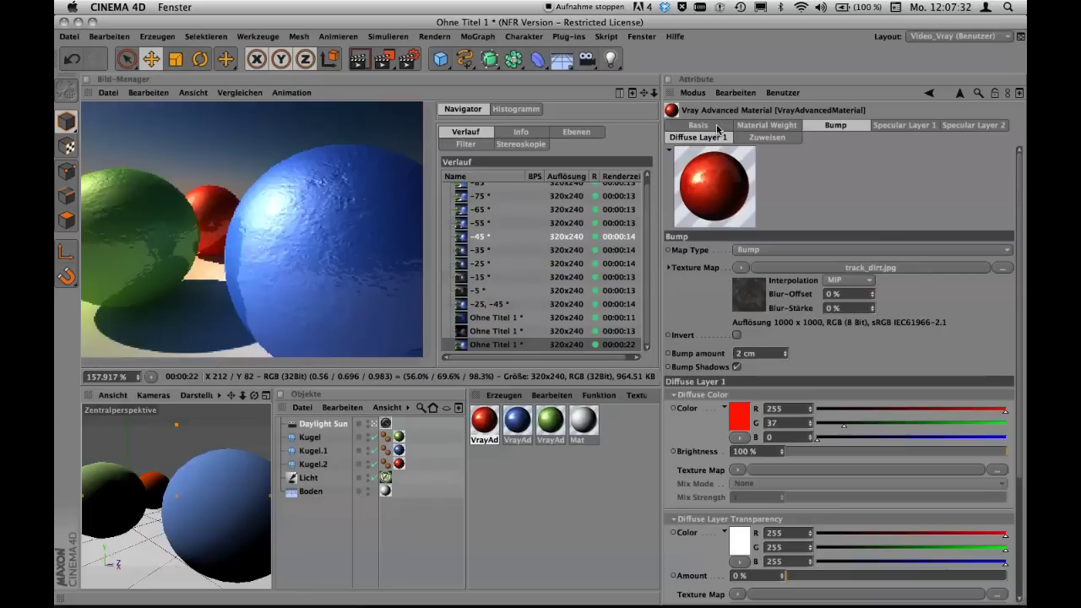
left_click(718, 127)
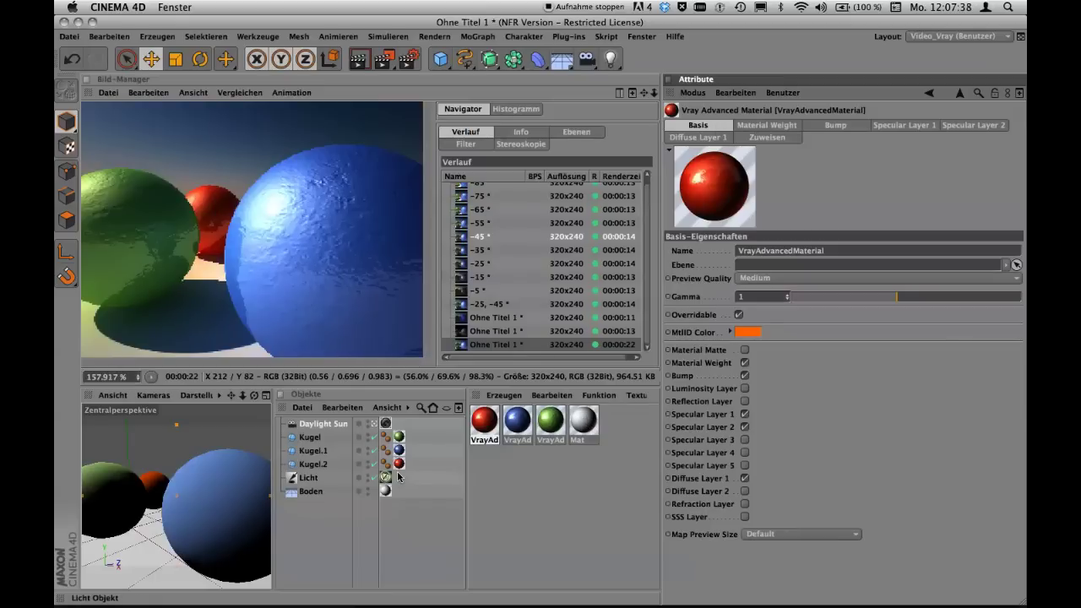
Step: Set VrayBridge as the renderer and show its GI settings with the 02_IR-LC_very fast preset
key("ctrl+b")
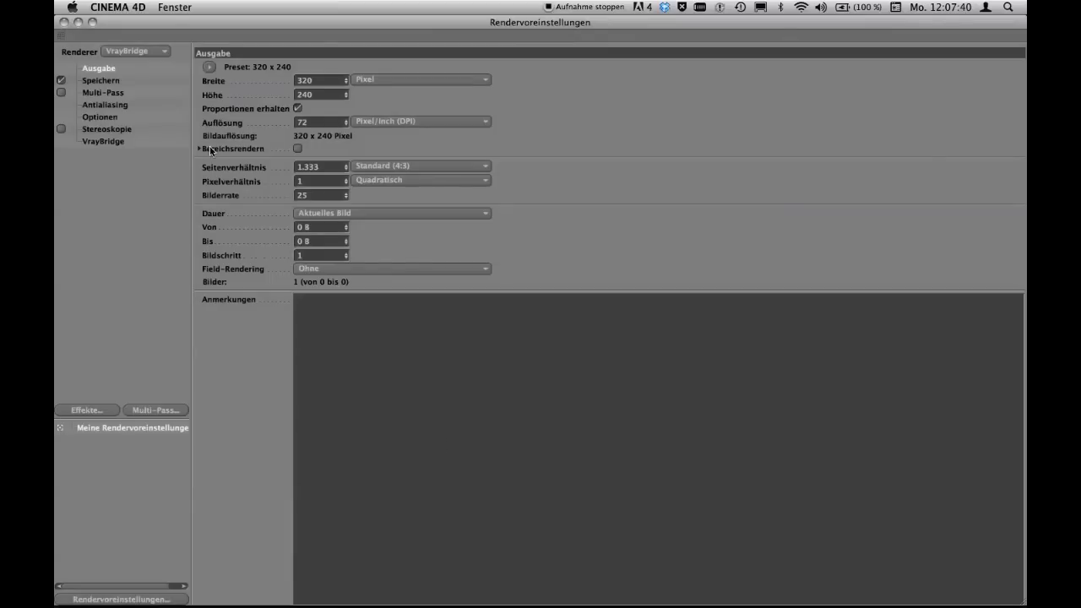
left_click(132, 51)
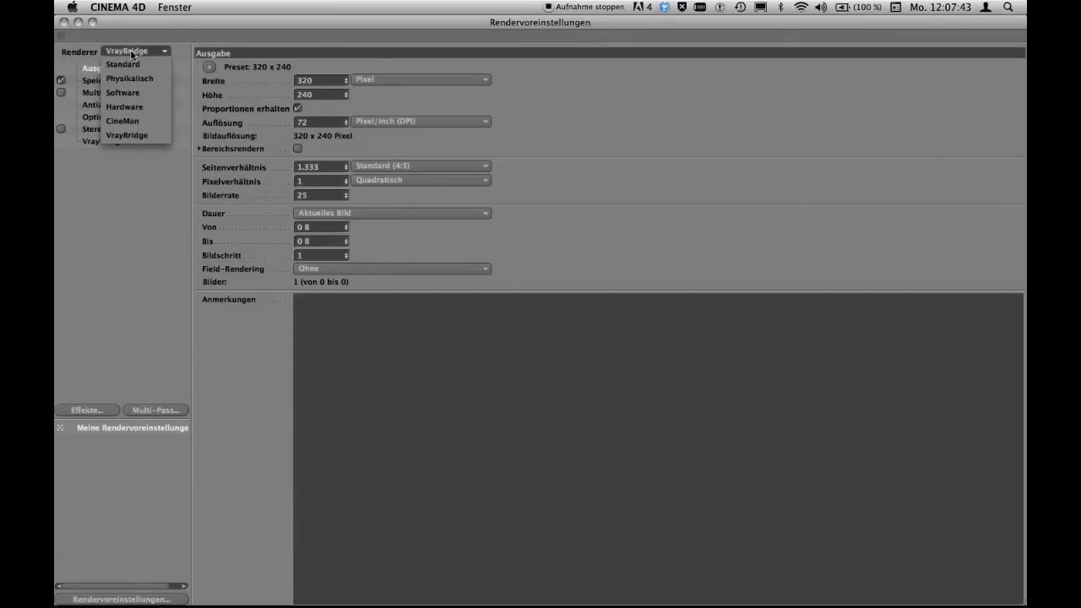
left_click(125, 135)
left_click(98, 142)
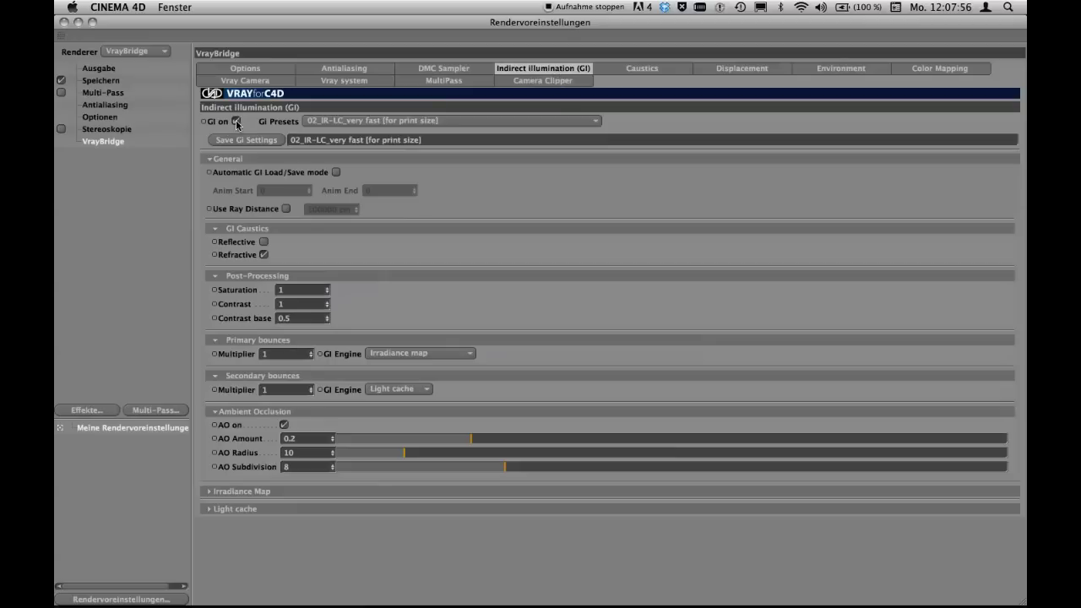
left_click(340, 120)
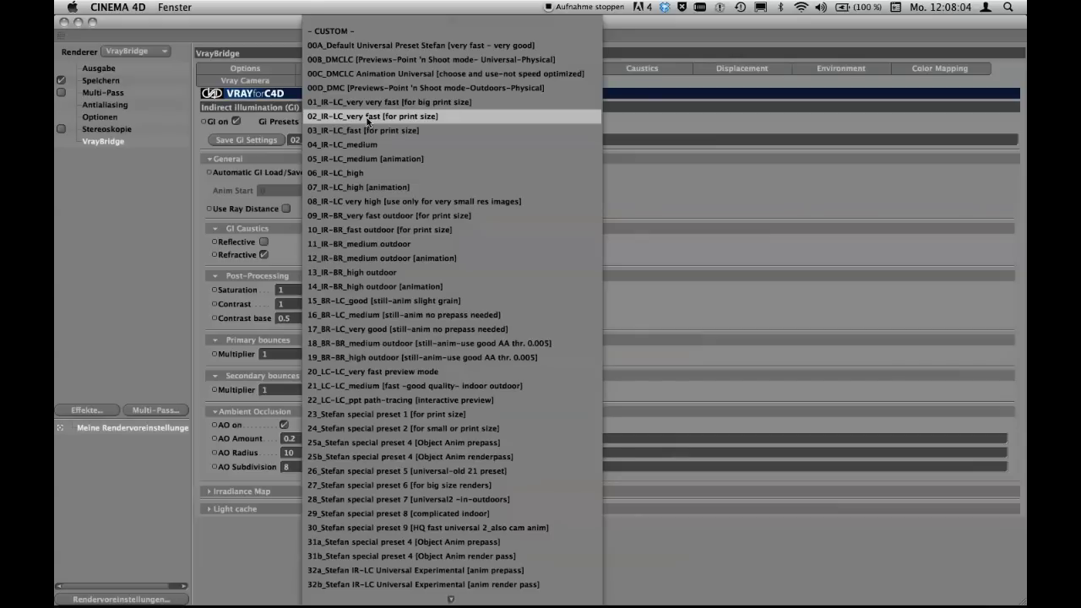
left_click(368, 120)
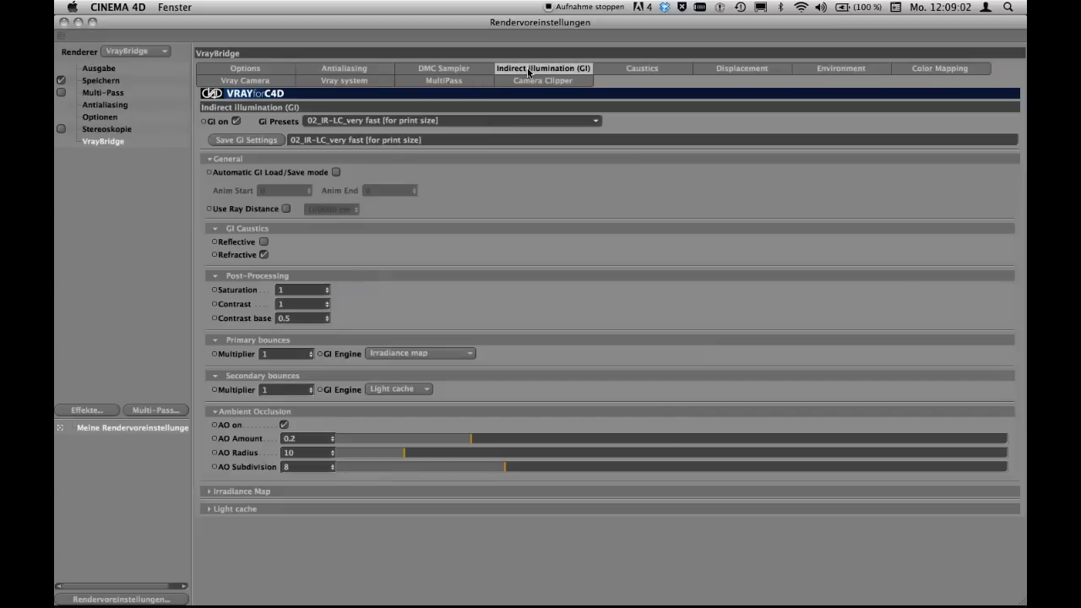
left_click(374, 69)
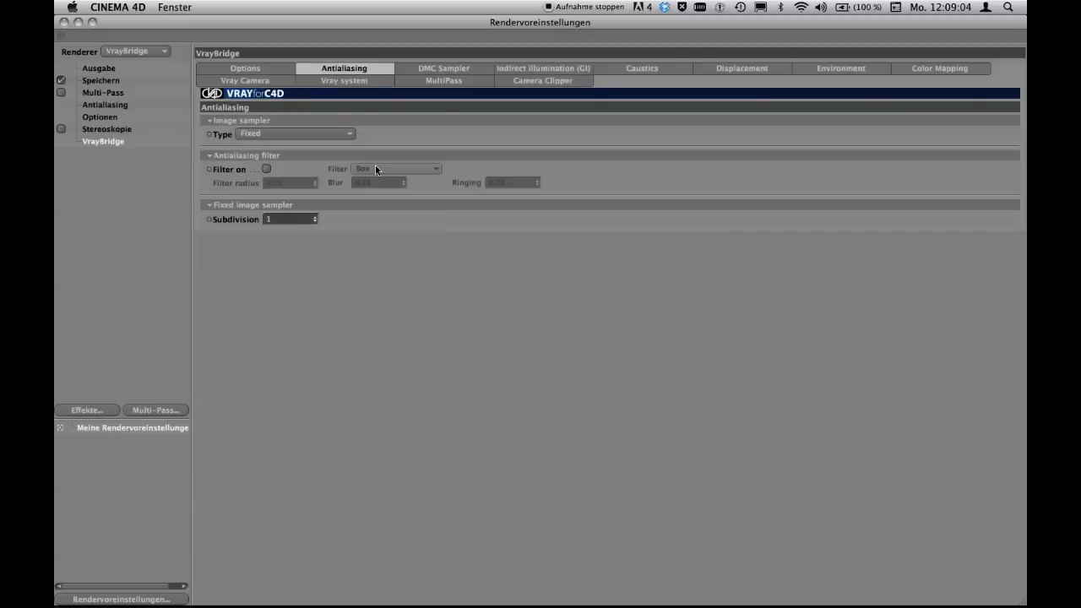
left_click(257, 136)
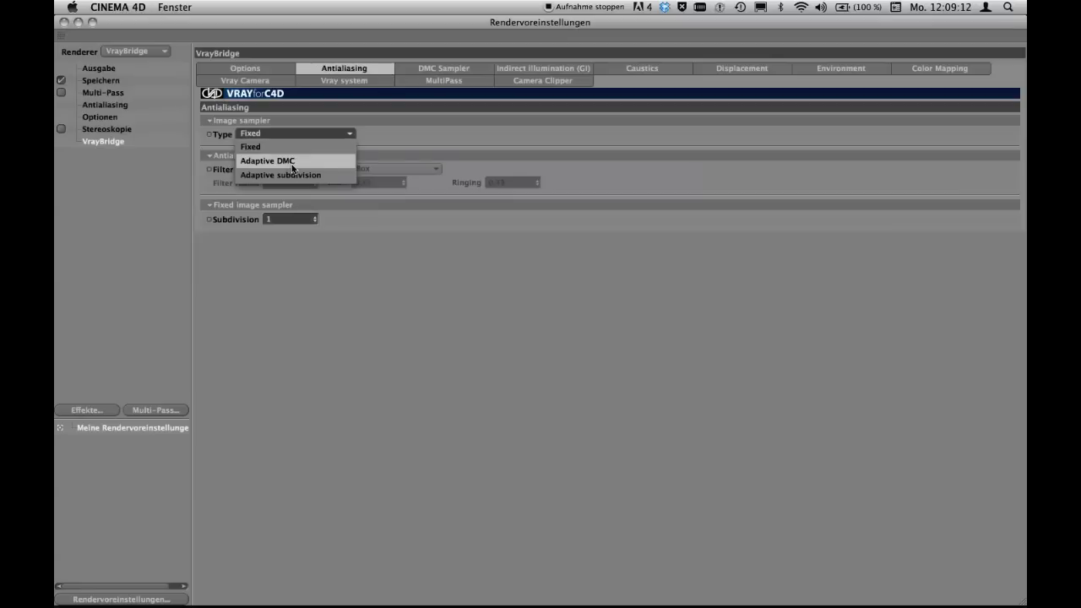
left_click(293, 139)
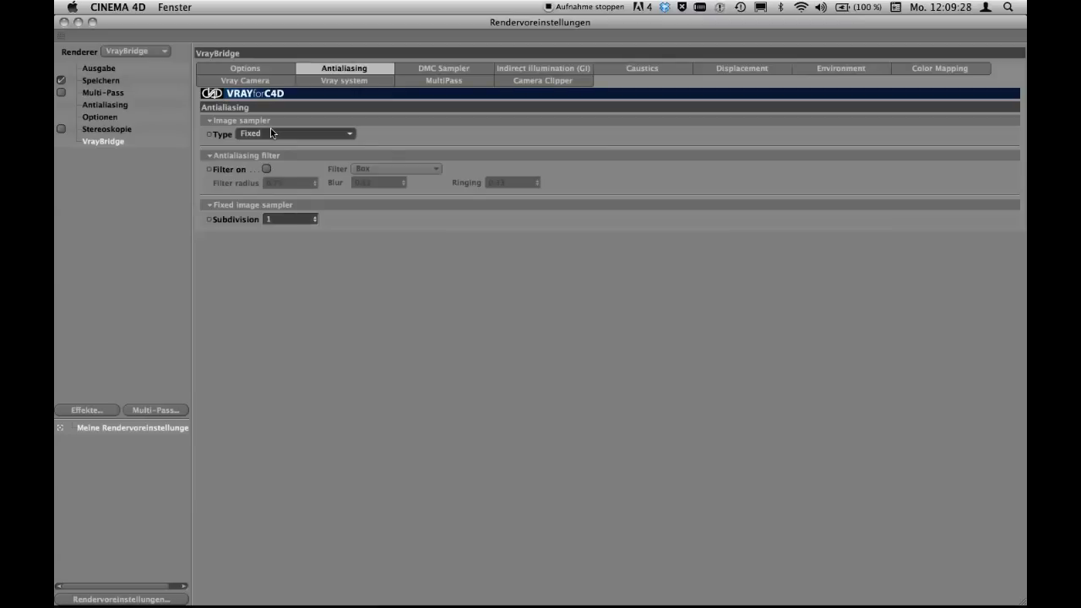
left_click(536, 72)
left_click(345, 73)
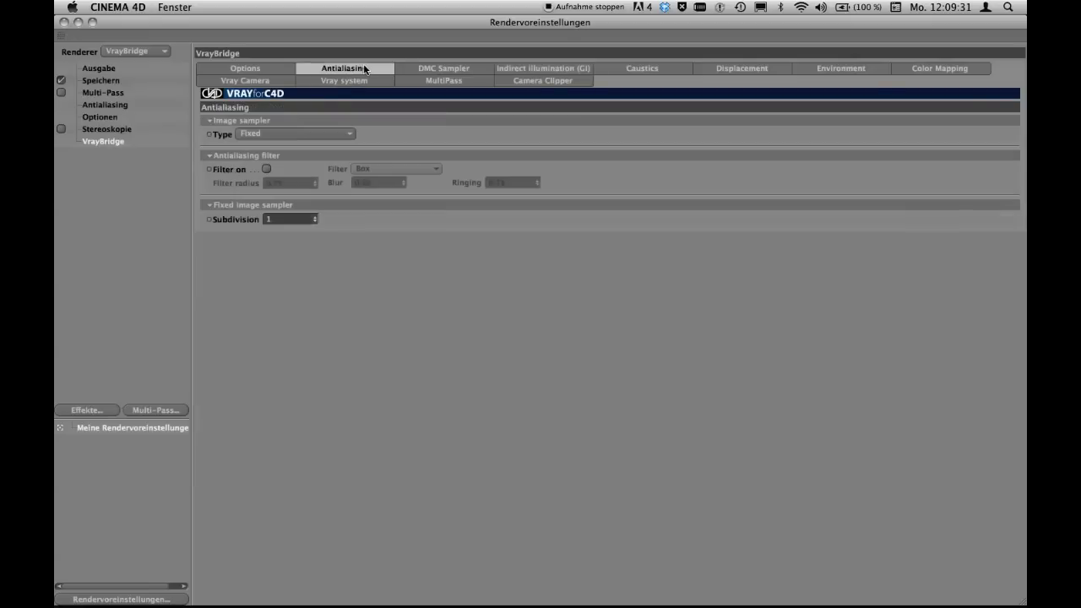
left_click(560, 70)
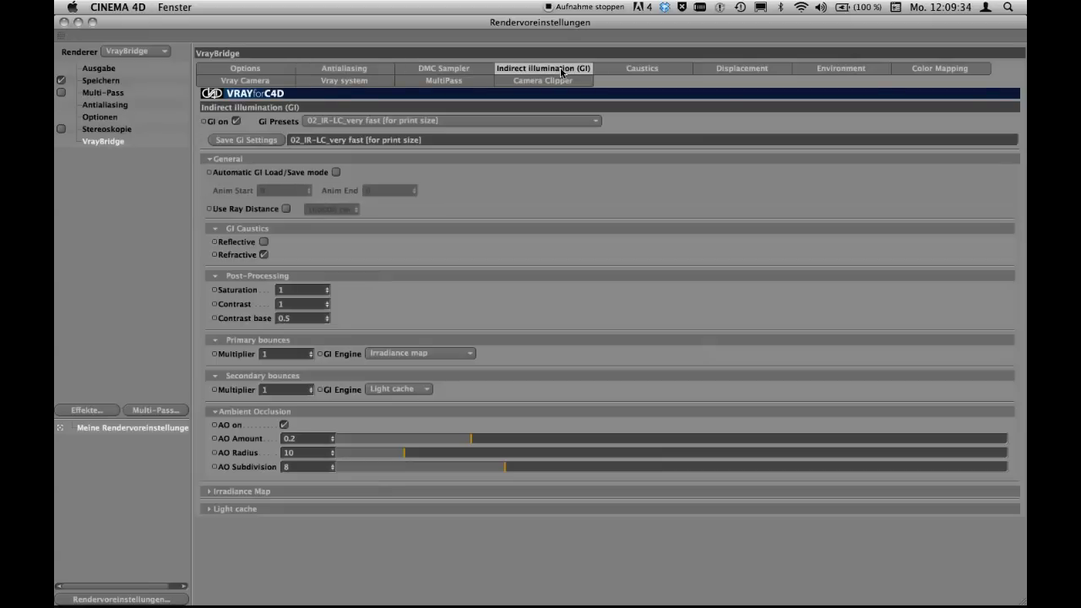
left_click(358, 73)
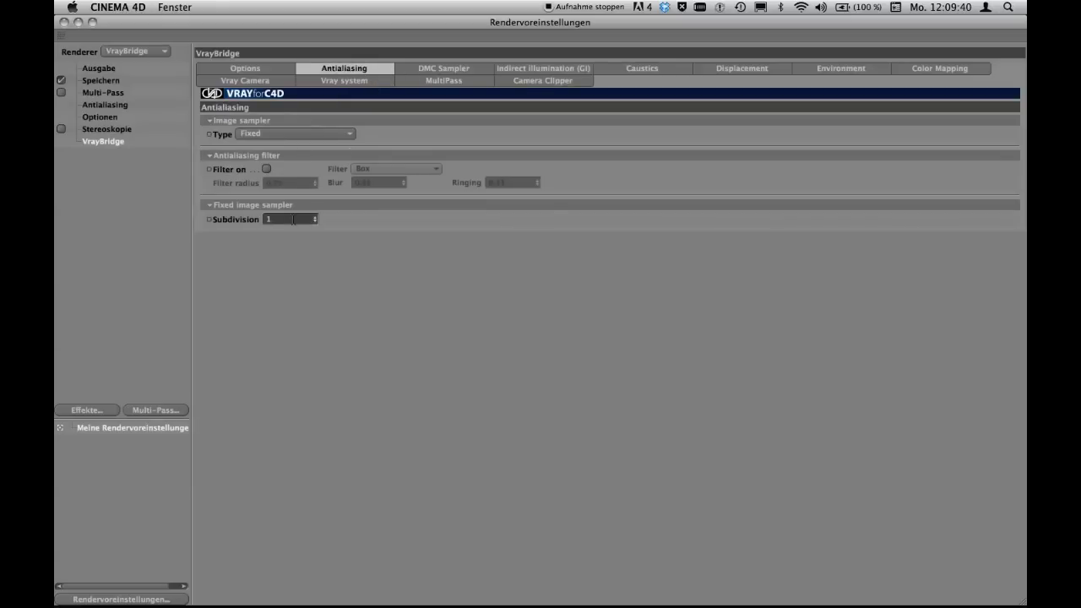
left_click(524, 68)
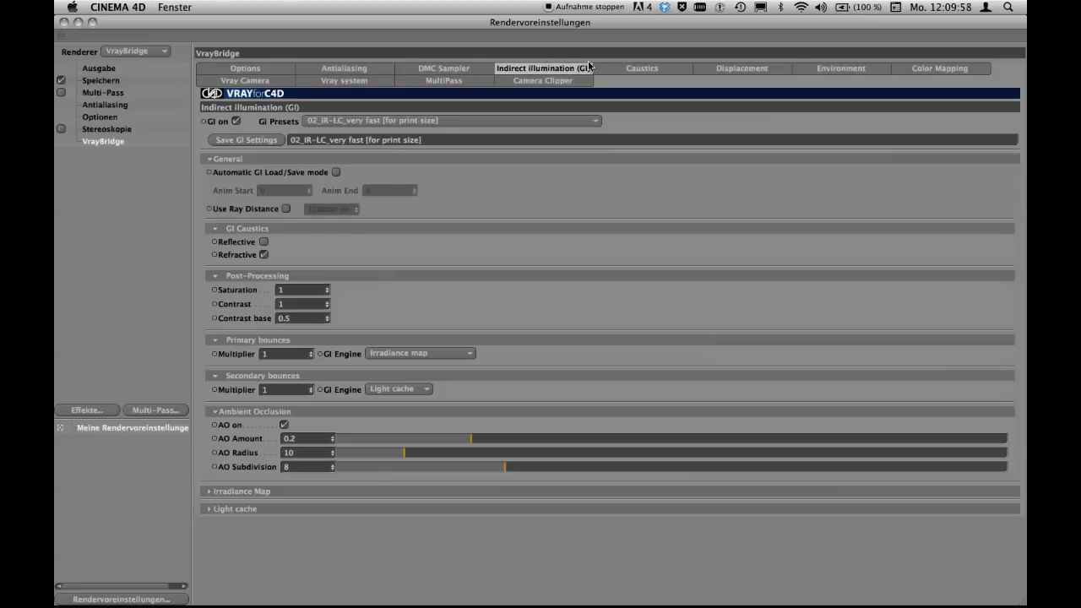
left_click(358, 71)
left_click(532, 69)
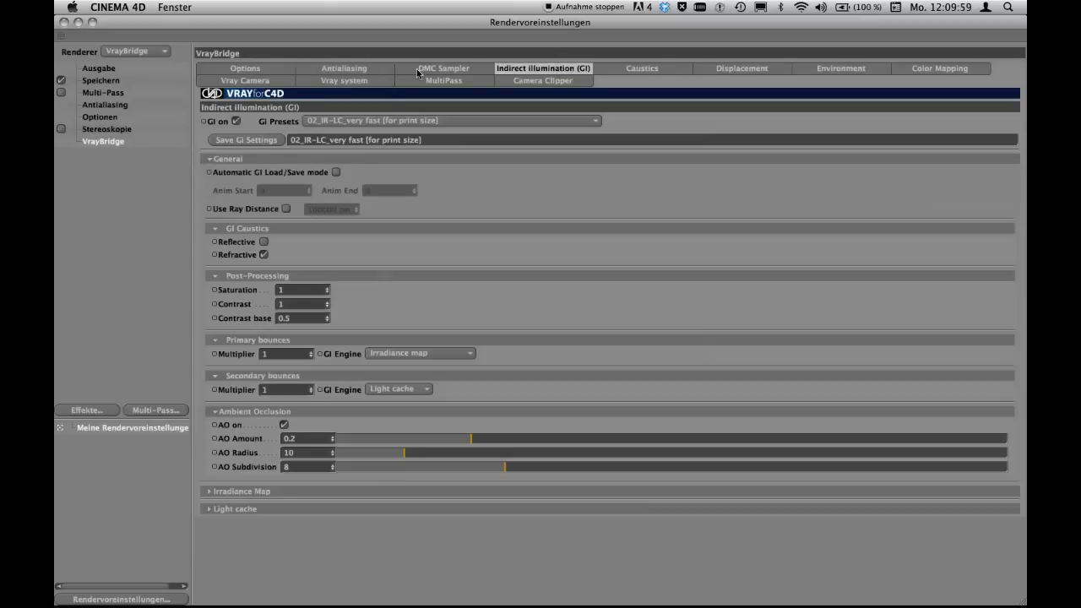
left_click(358, 67)
left_click(99, 69)
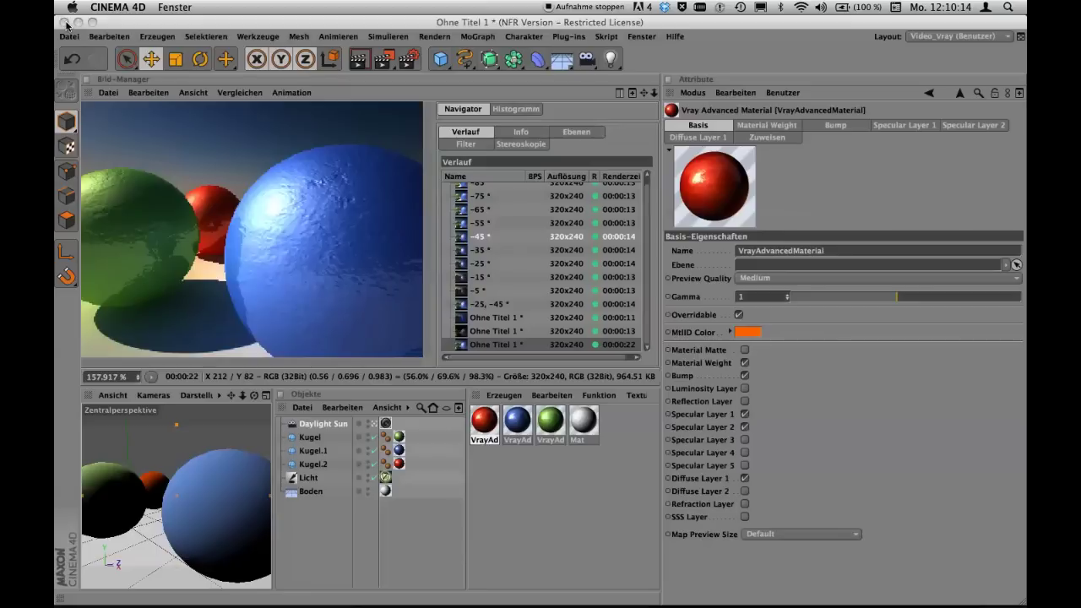
Step: Close Render Settings and show Licht's general attributes: white, 100% intensity, infinite type
left_click(64, 21)
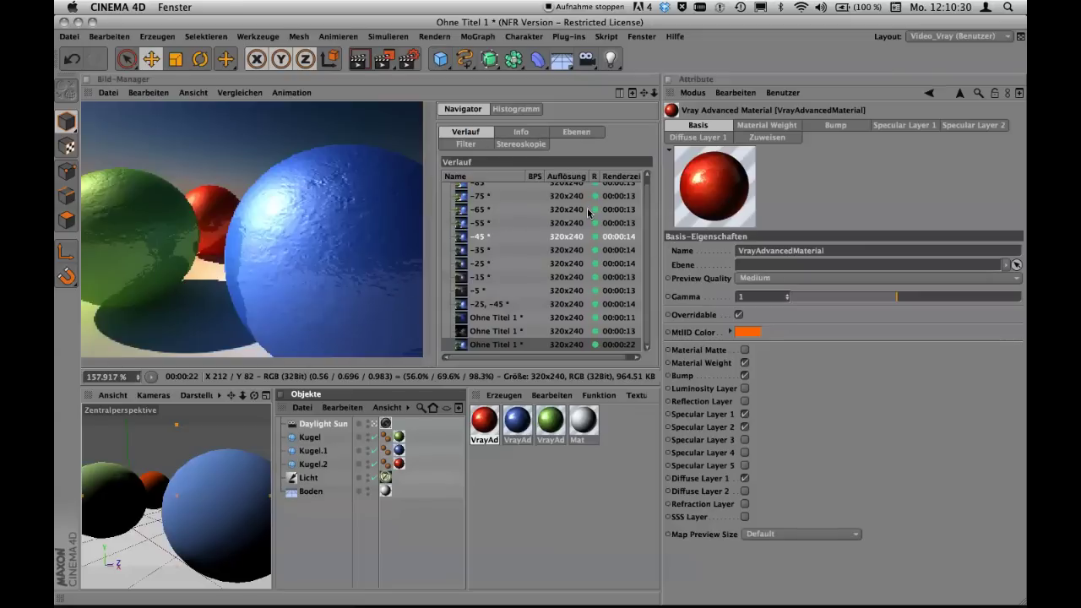
left_click(309, 478)
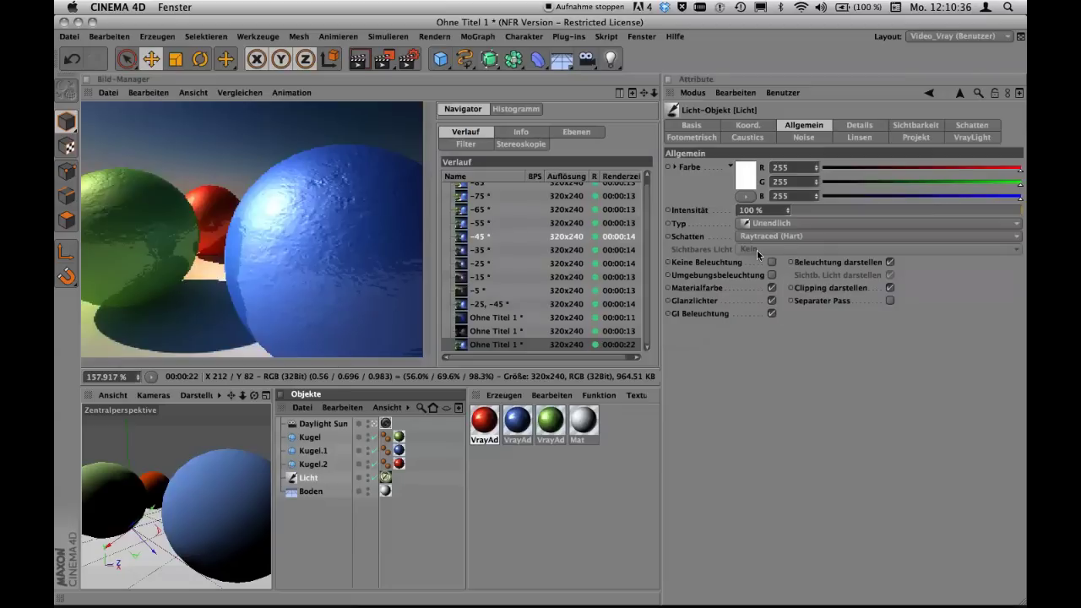
Step: Confirm Licht's rotation of H -55°, P -45° and render a new Picture Viewer entry
left_click(756, 127)
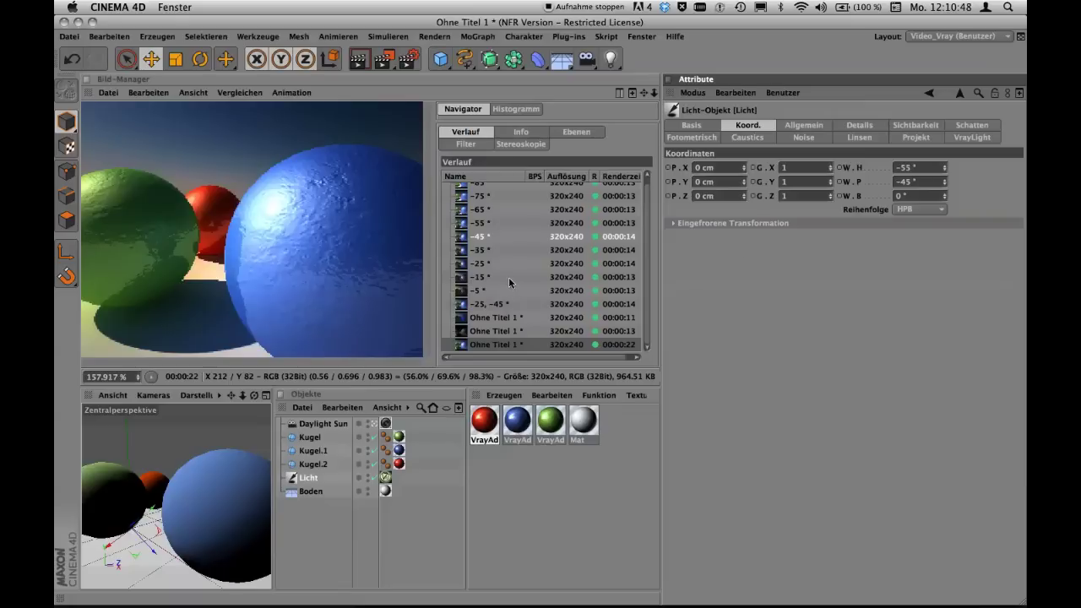
left_click(646, 281)
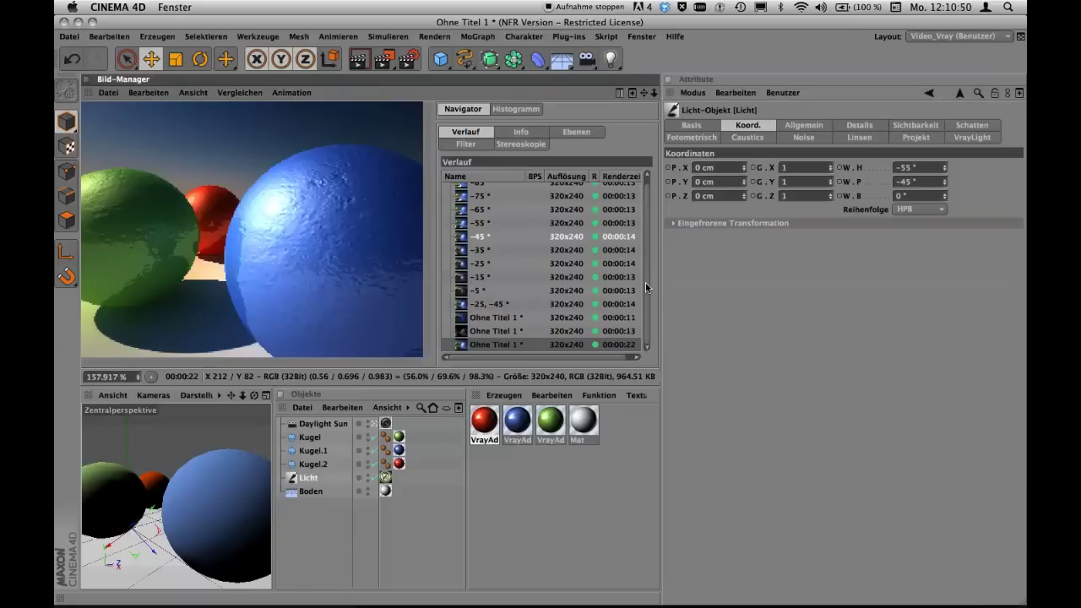
key("shift+r")
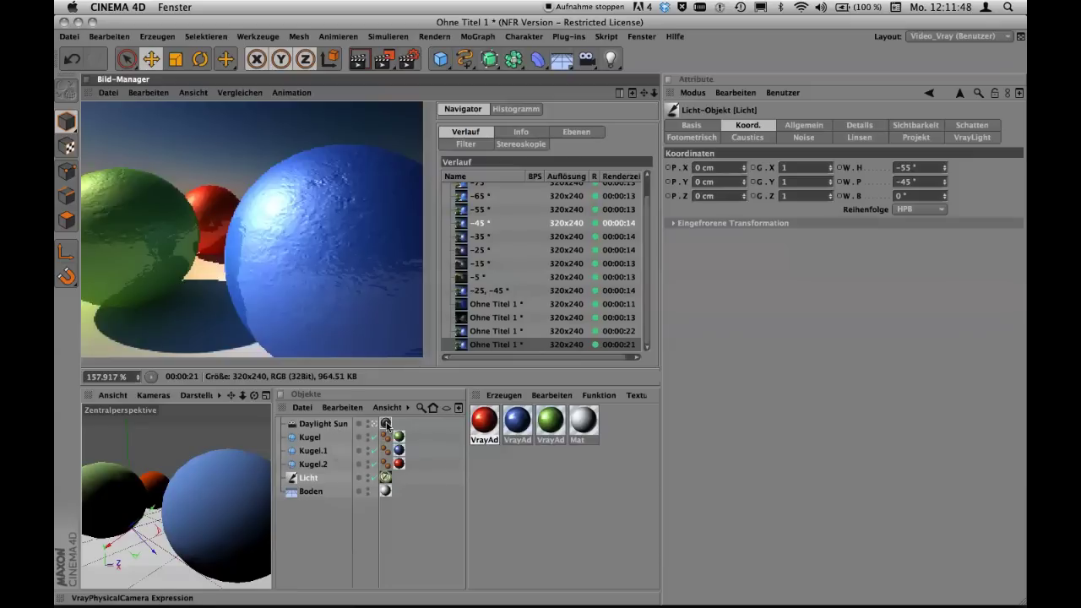
Step: Uncheck Physical Sky on Licht's V-Ray sun and re-render the spheres against black
left_click(386, 424)
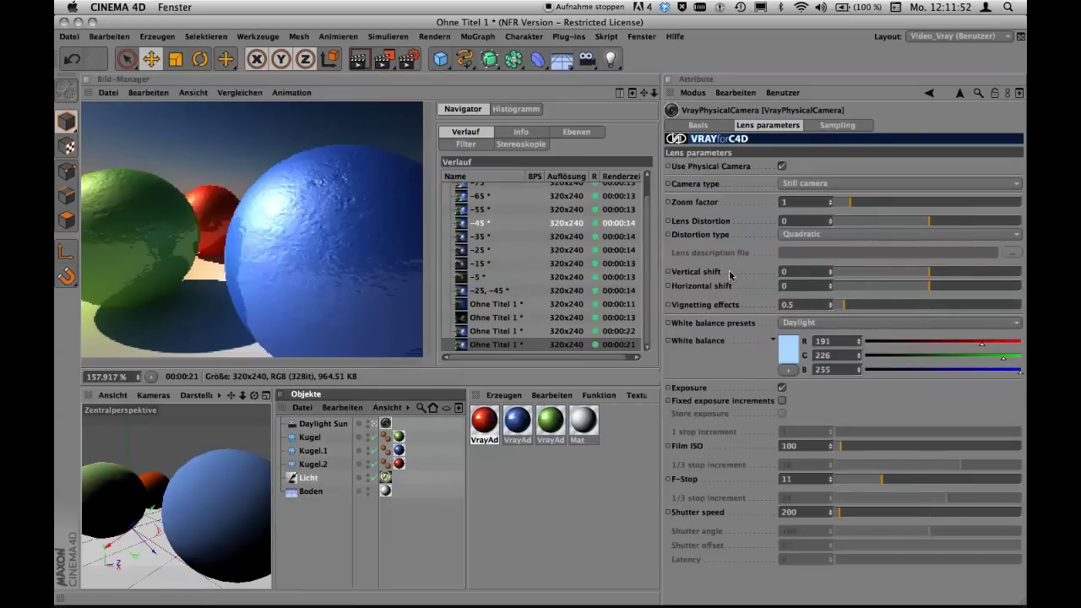
left_click(385, 478)
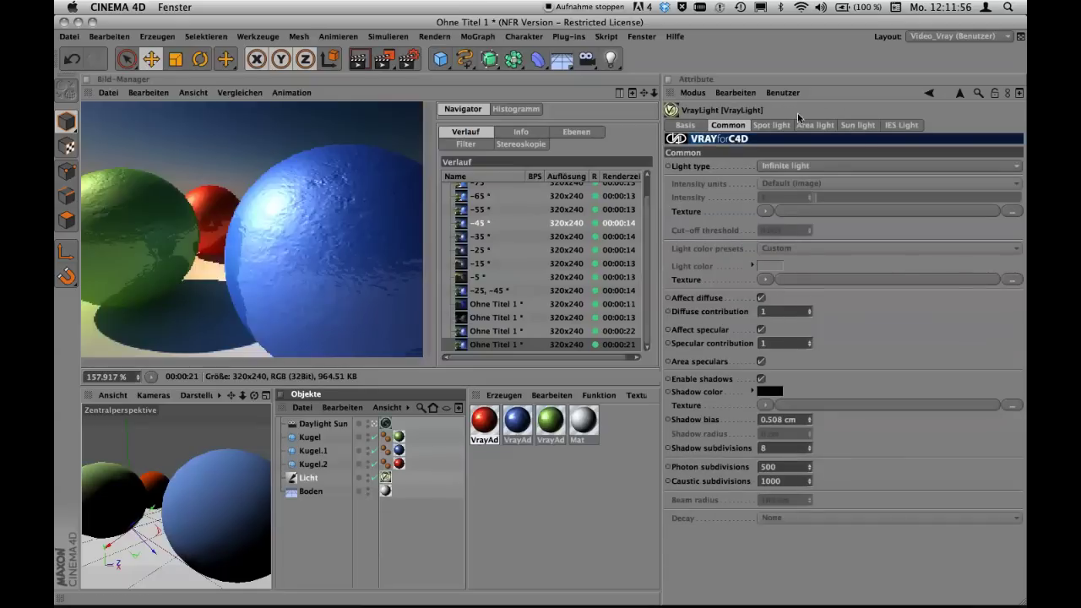
left_click(858, 125)
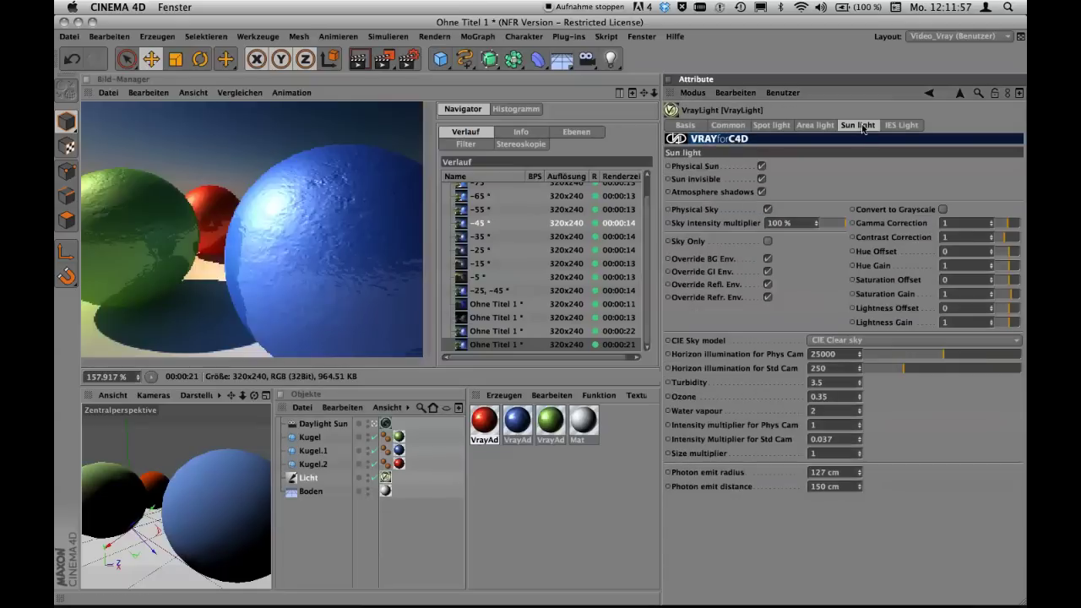
left_click(762, 178)
left_click(768, 210)
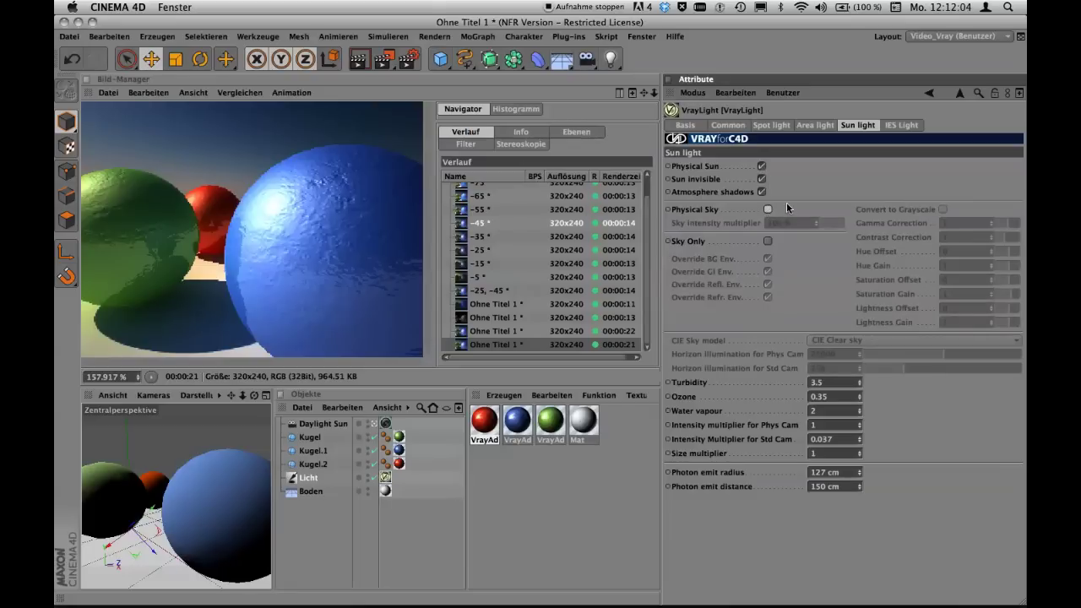
key("shift+r")
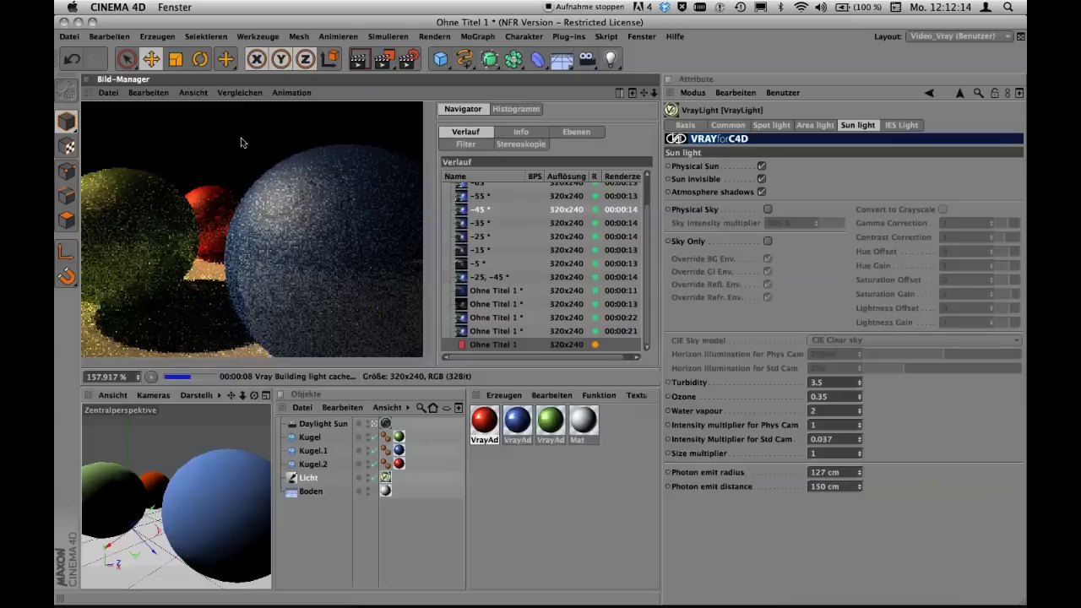
Step: Flip between the earlier bright render and the new darker no-sky render in history
left_click(534, 331)
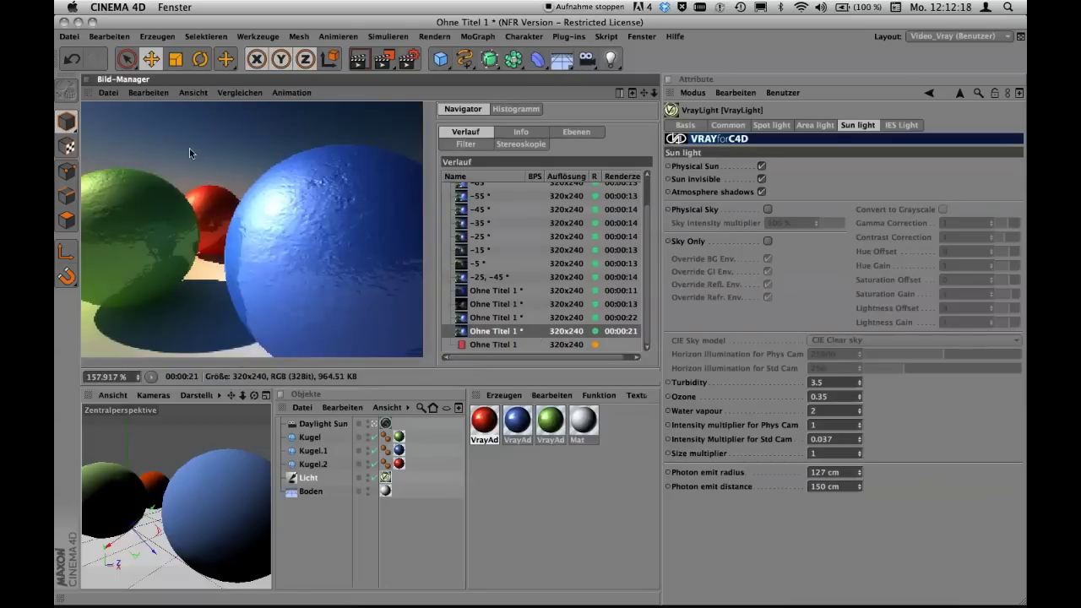
left_click(529, 345)
left_click(529, 329)
left_click(530, 343)
left_click(528, 333)
left_click(532, 345)
left_click(533, 330)
left_click(534, 346)
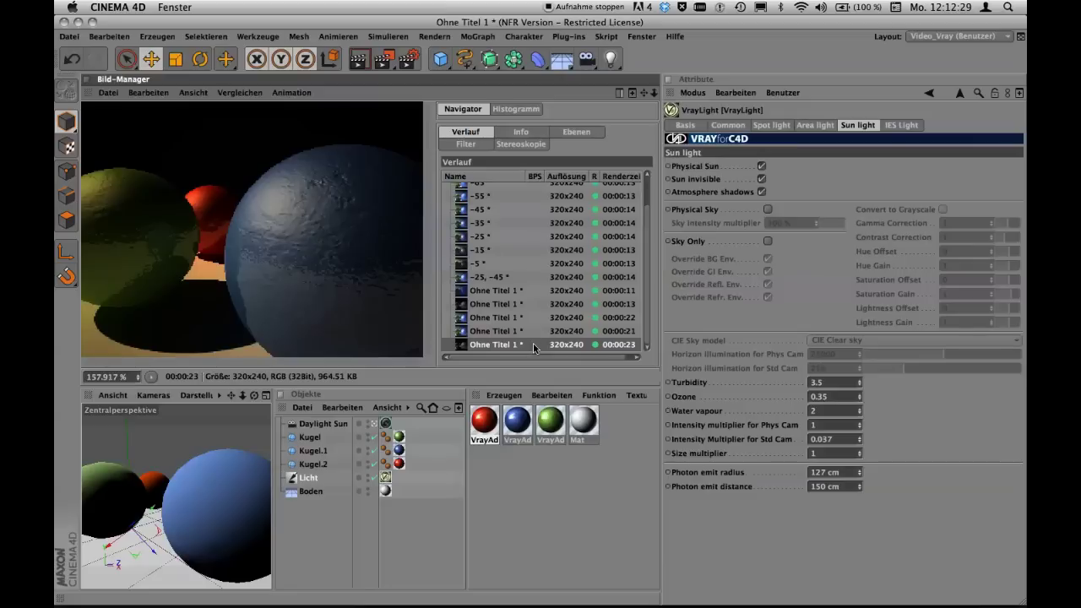
left_click(534, 331)
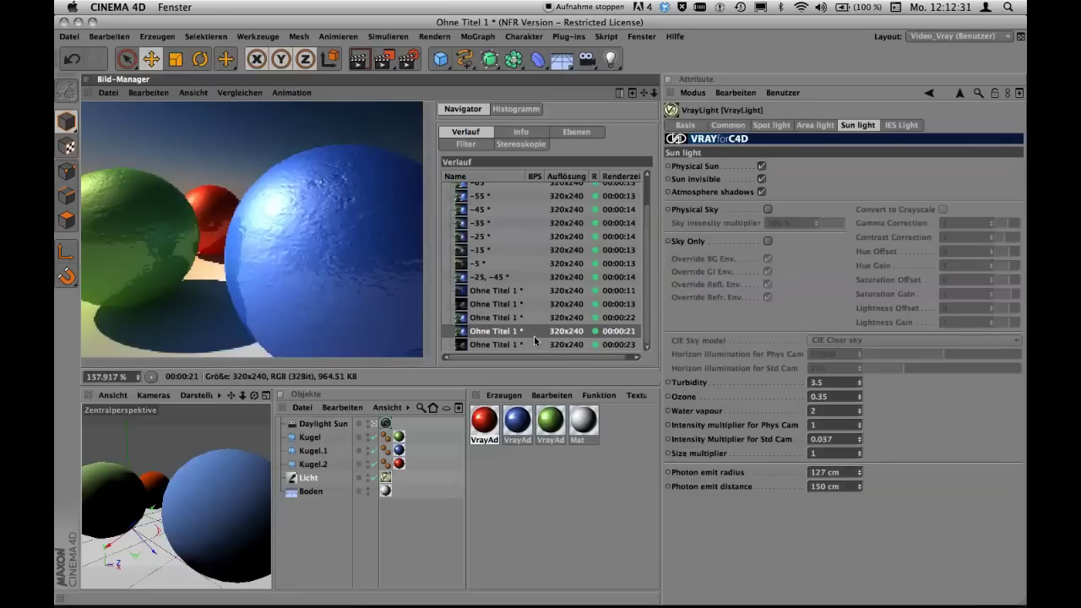
left_click(535, 341)
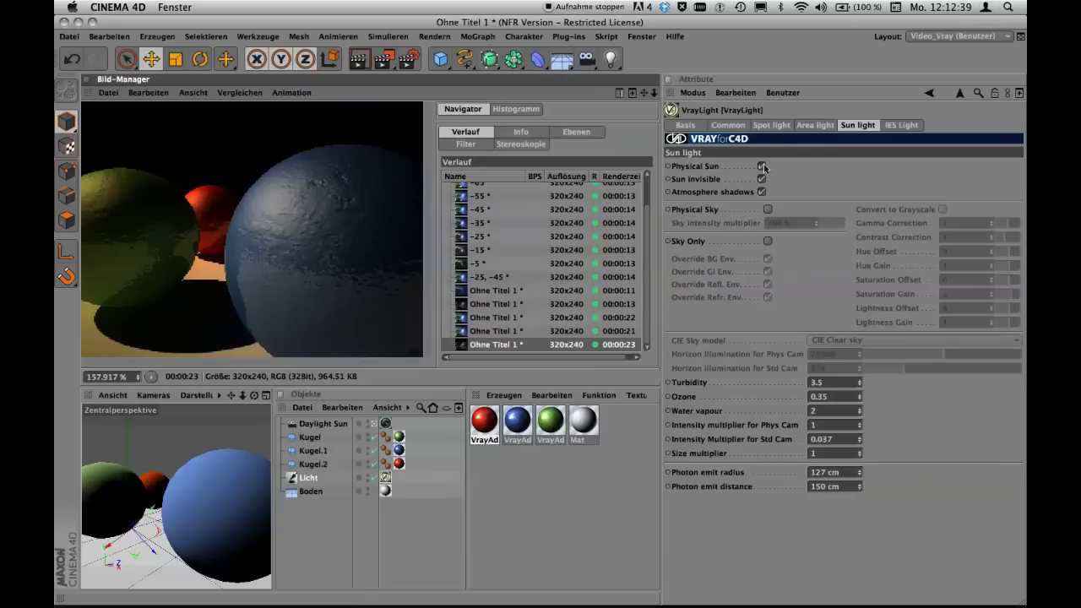
Step: Re-enable Physical Sky, turn on Atmosphere shadows and Sky Only, then render again
left_click(766, 208)
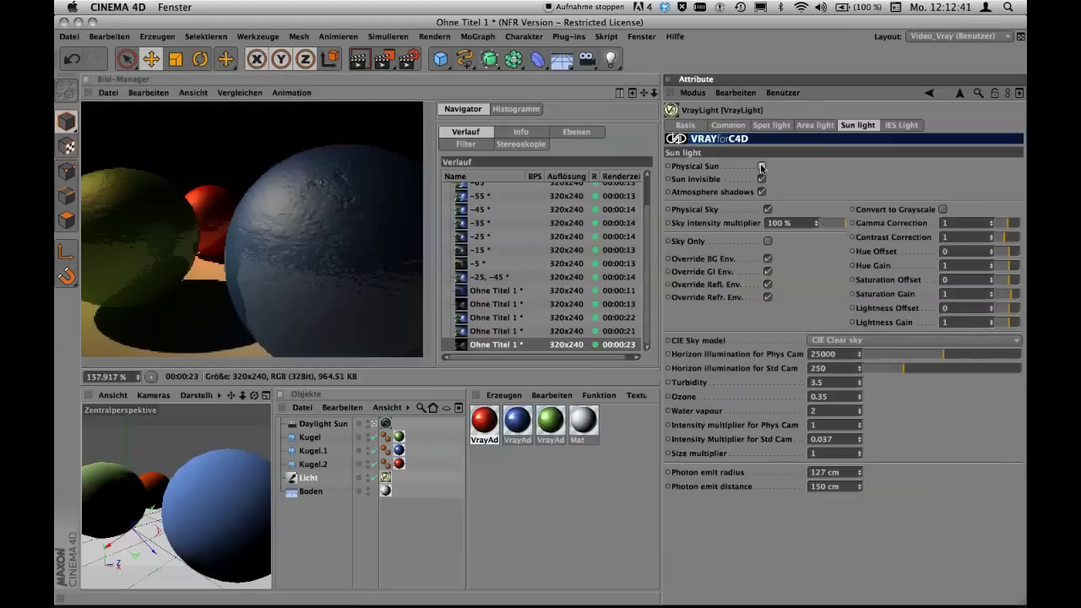
left_click(762, 166)
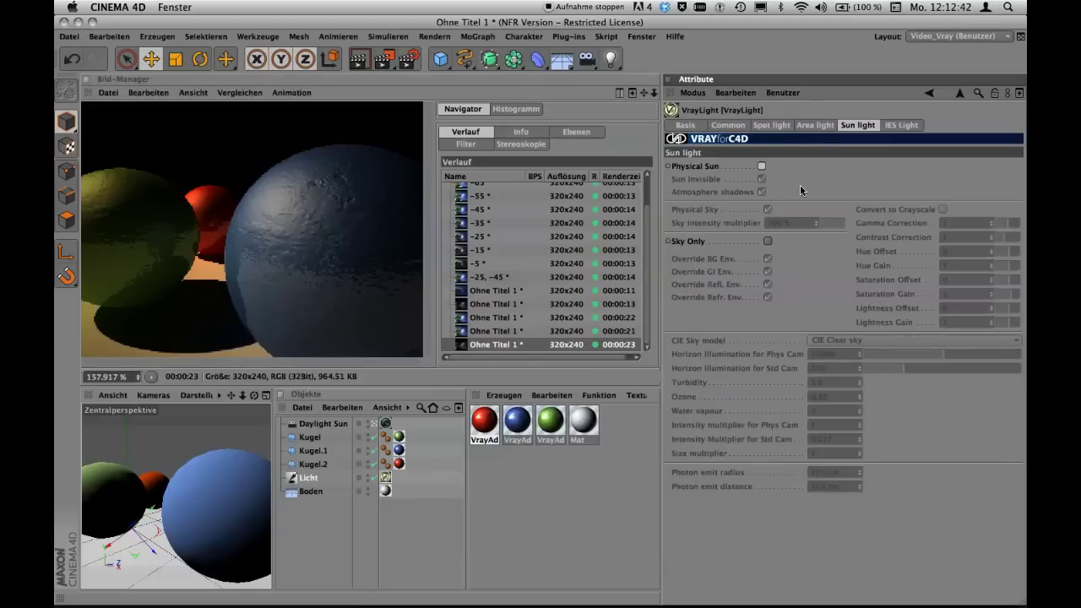
left_click(762, 166)
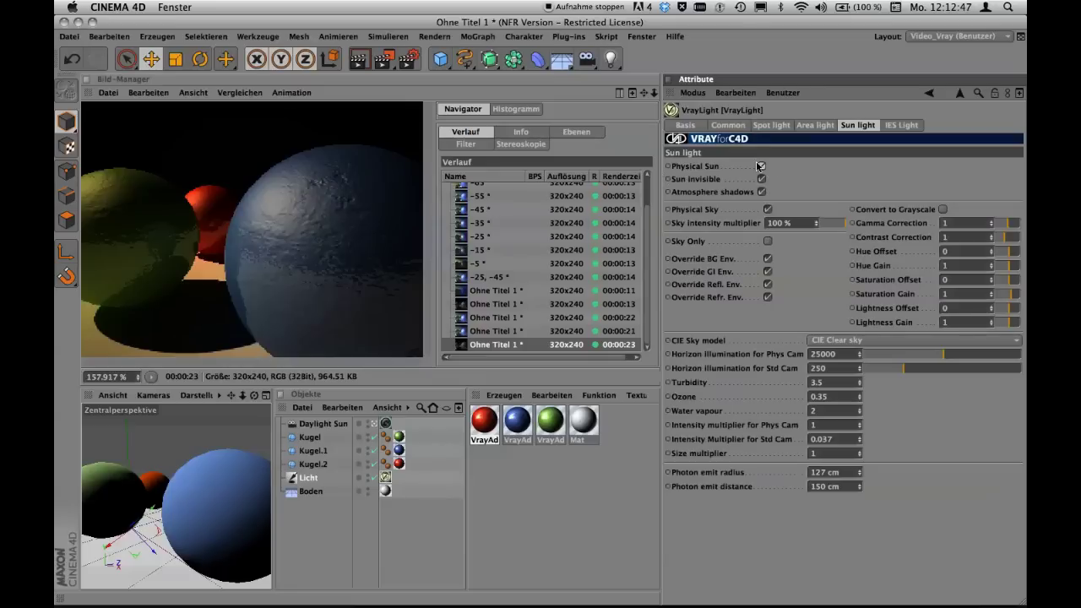
left_click(762, 192)
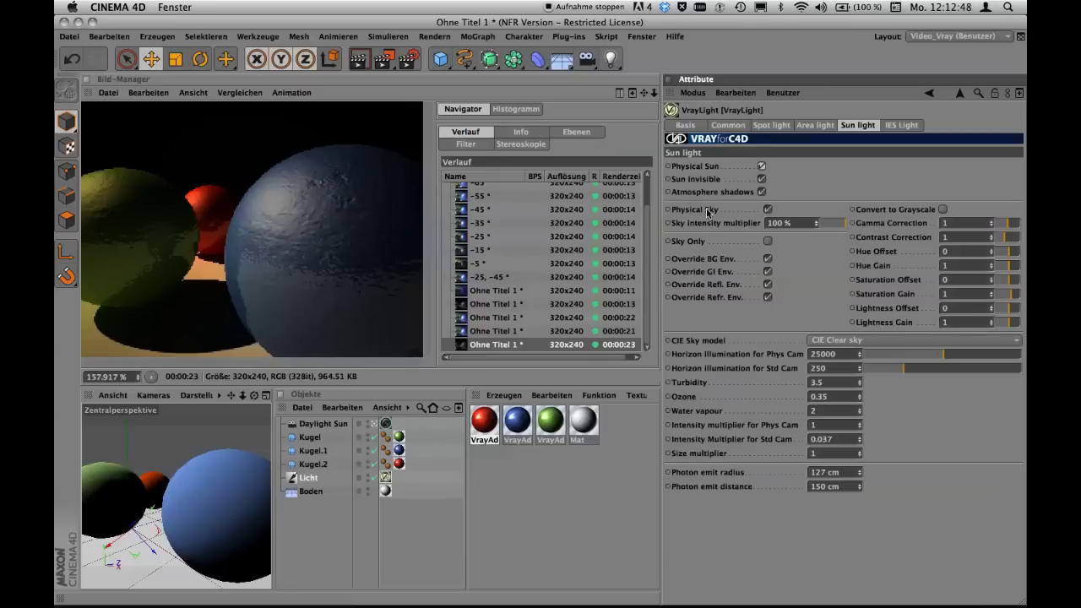
left_click(768, 241)
key("shift+r")
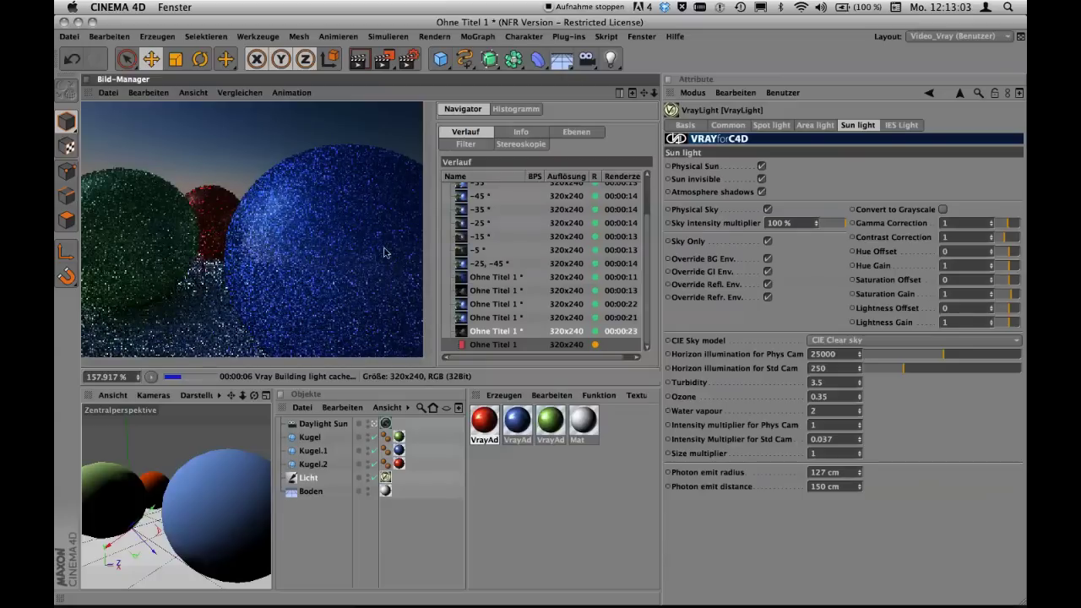
Step: Compare the blue-tinted sky-only render with the sunlit one, then switch Sky Only off
left_click(533, 318)
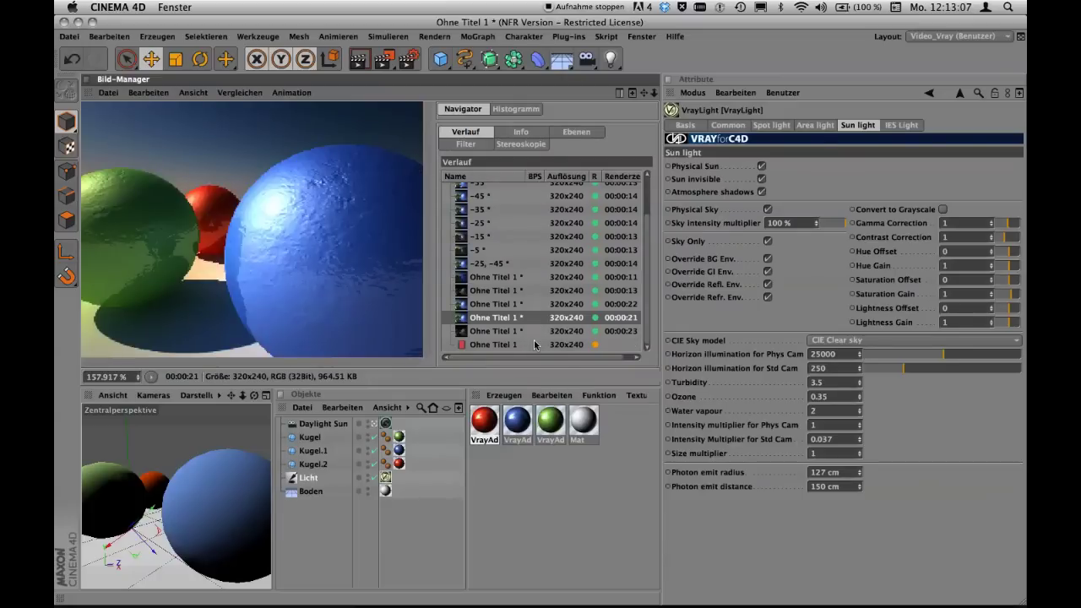
left_click(533, 344)
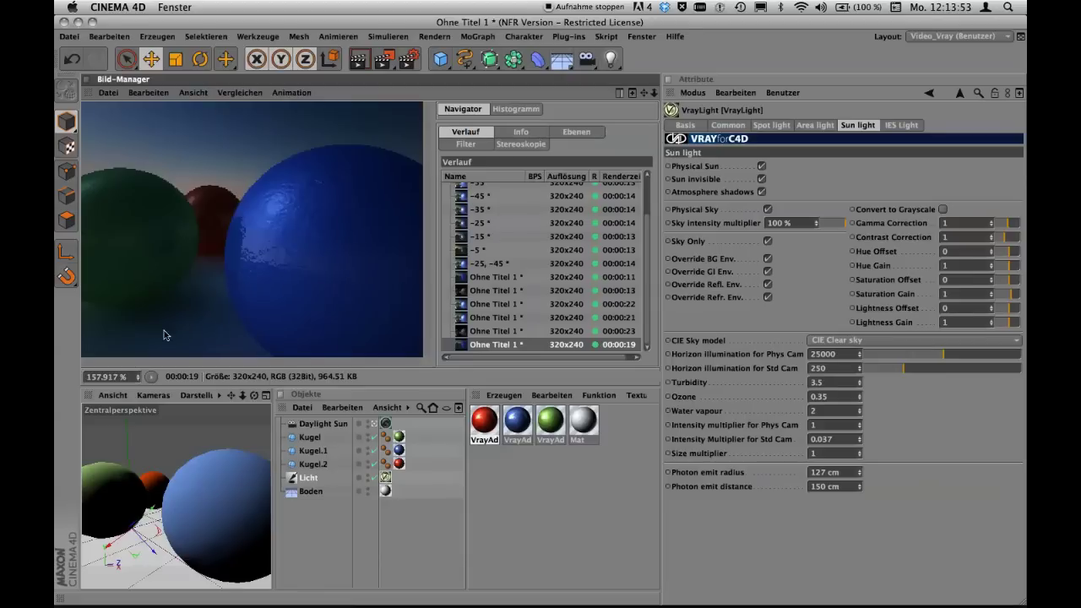
left_click(768, 242)
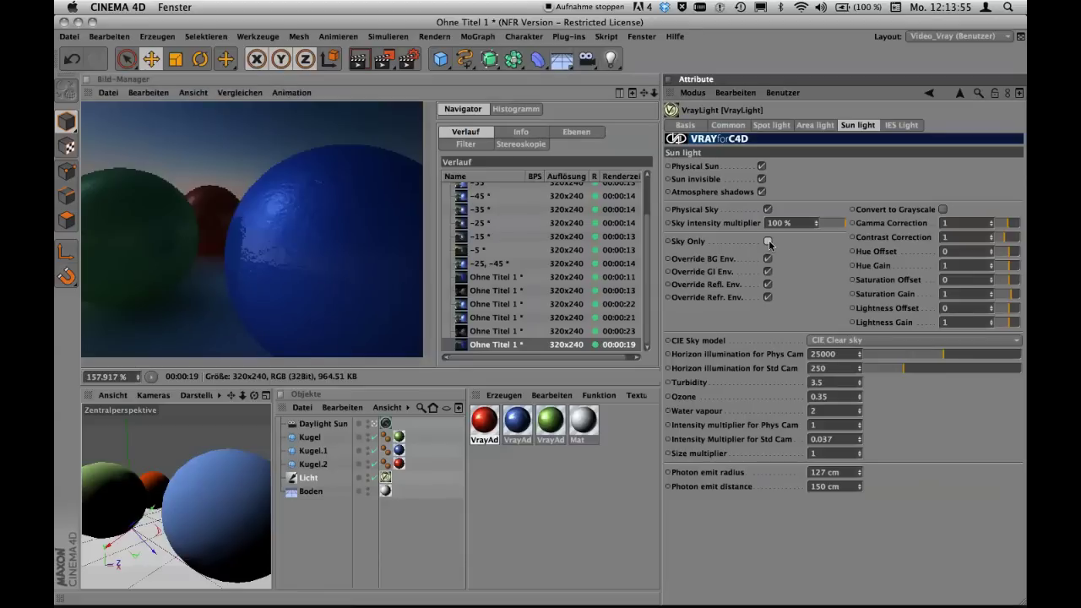
left_click(531, 312)
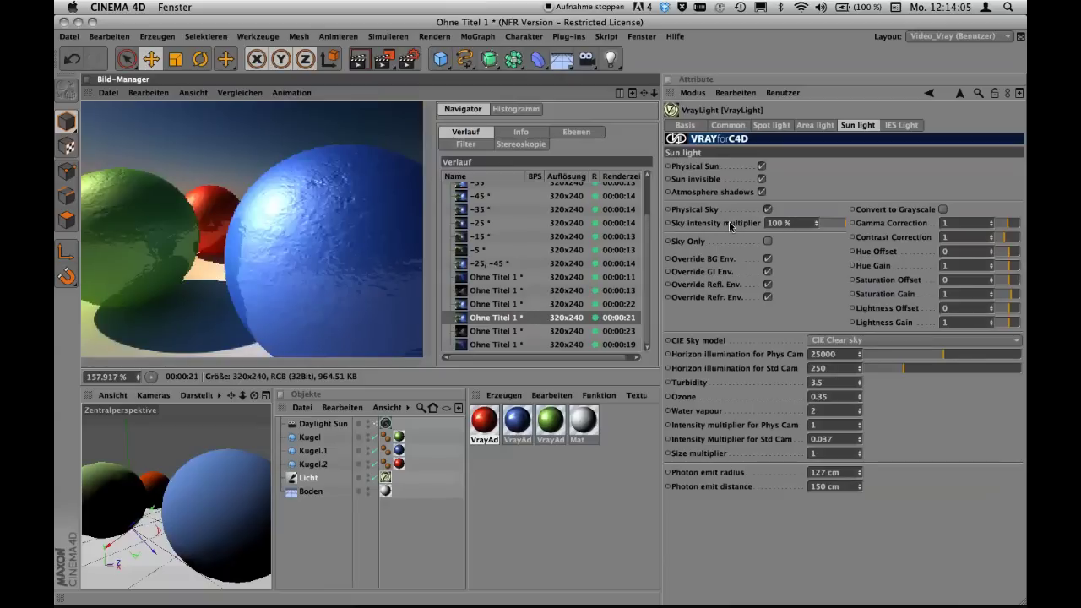
Step: Render the spheres with sky intensity multiplier at 200% and view the new render
left_click(798, 231)
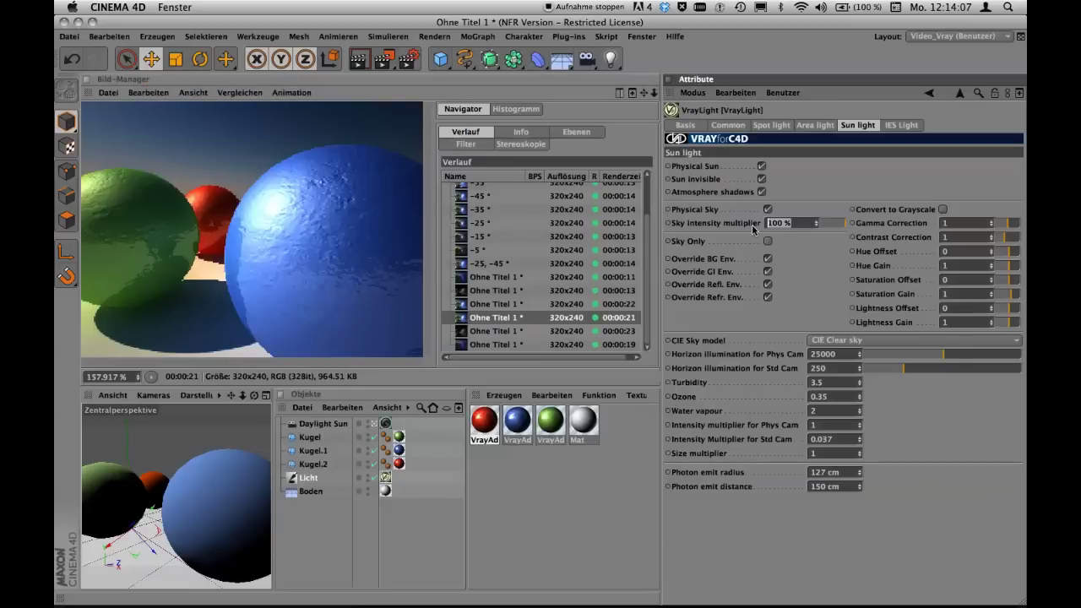
type("200")
key("Return")
key("shift+r")
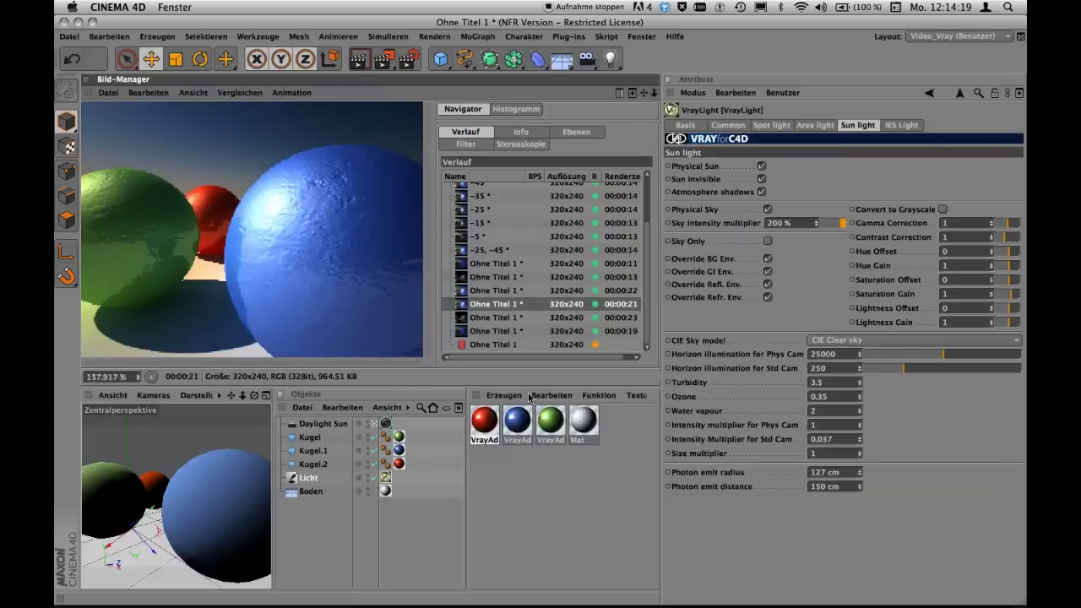
left_click(534, 344)
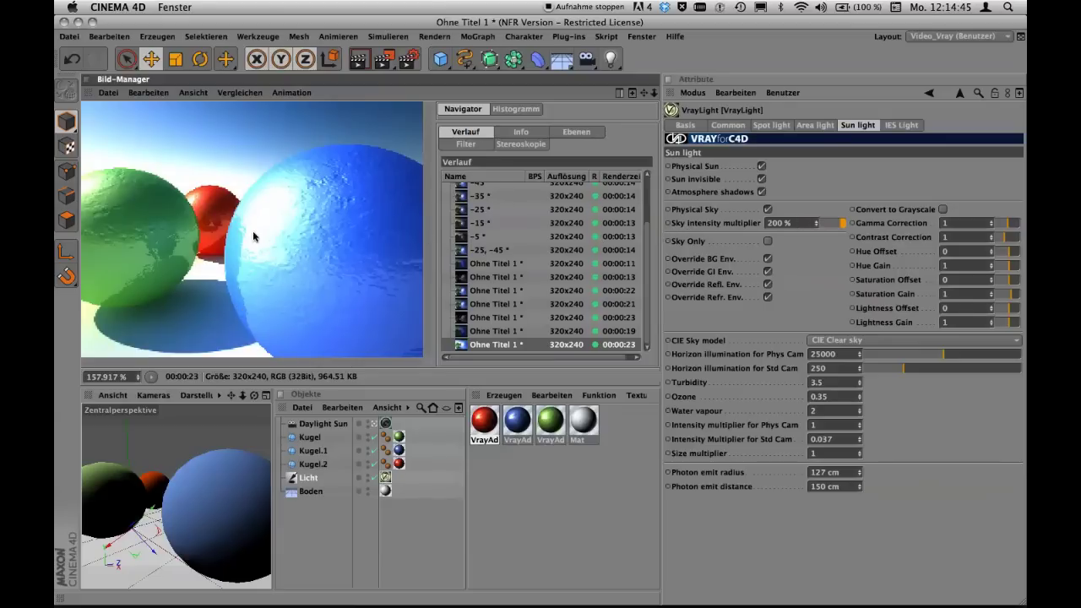
Step: Reset the sky intensity multiplier to 100%
left_click(784, 223)
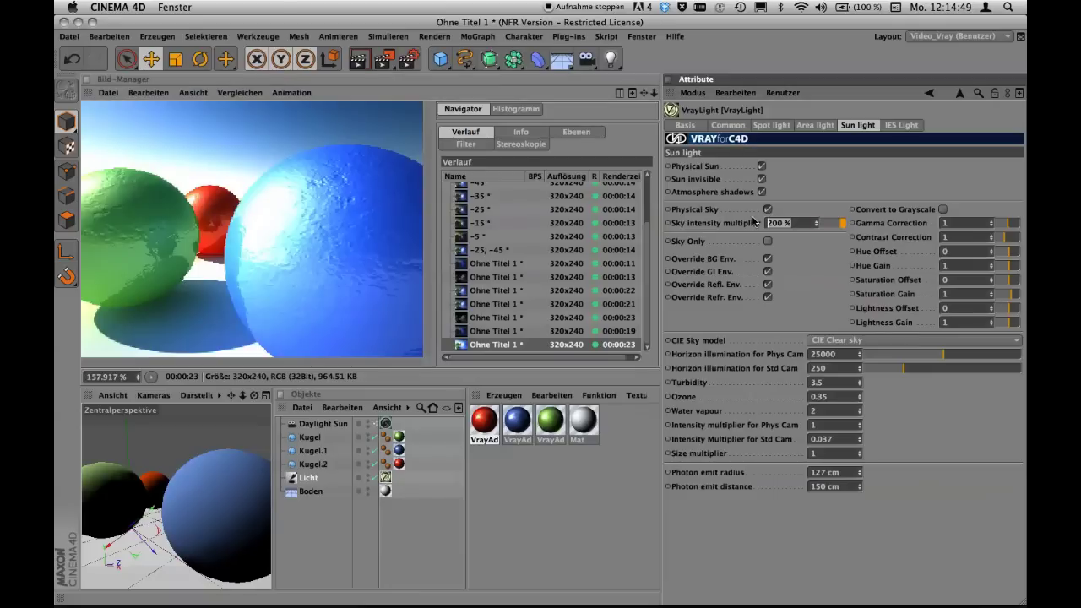
type("100")
key("Return")
Step: Review the VrayPhysicalCamera lens parameters, then show Licht's VRayLight Common settings
left_click(386, 423)
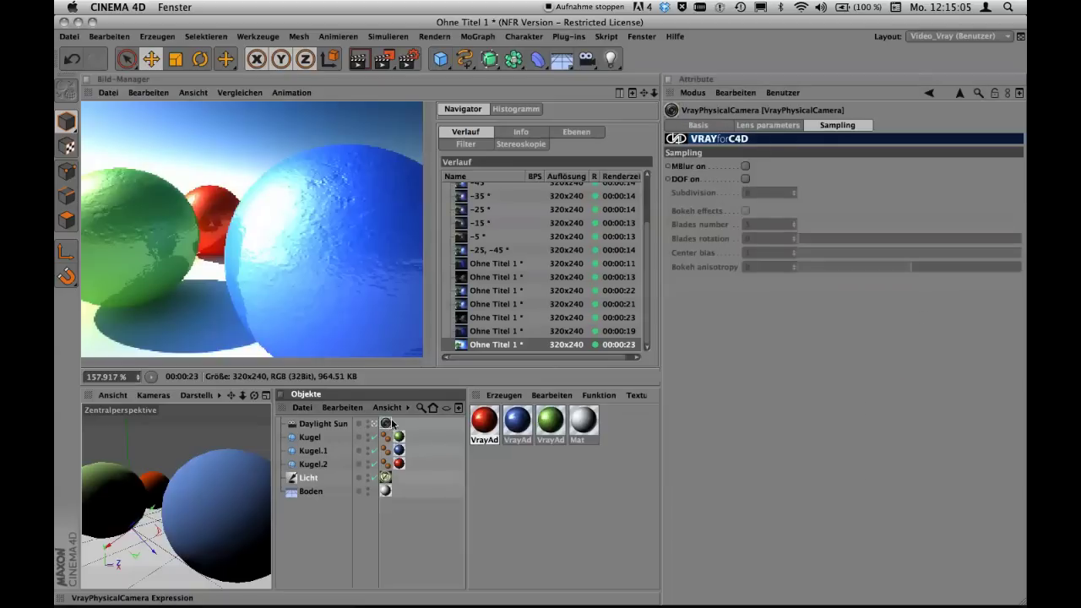
left_click(768, 126)
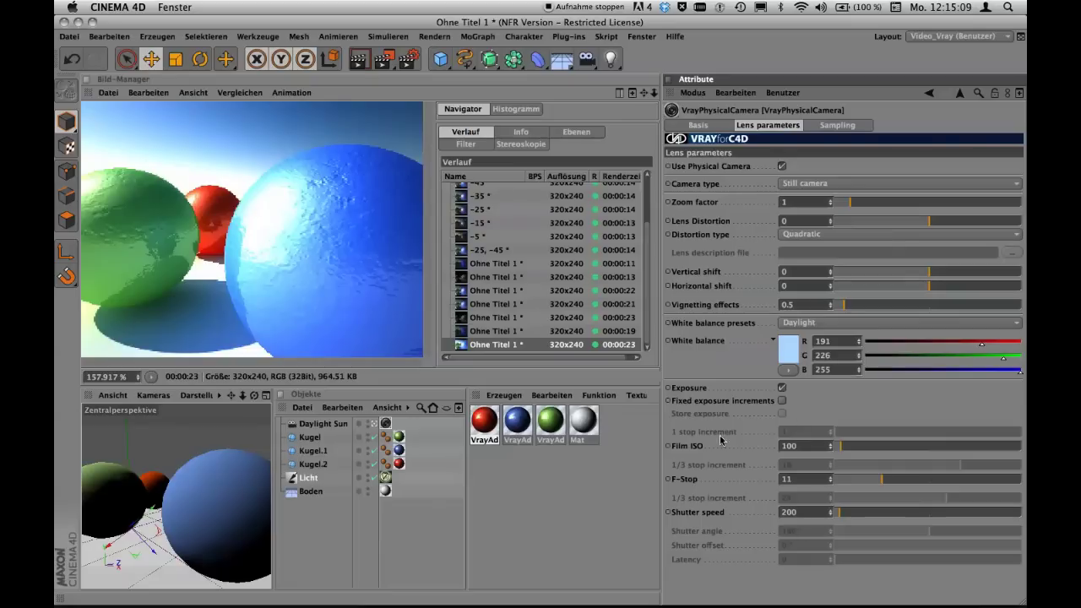
left_click(385, 478)
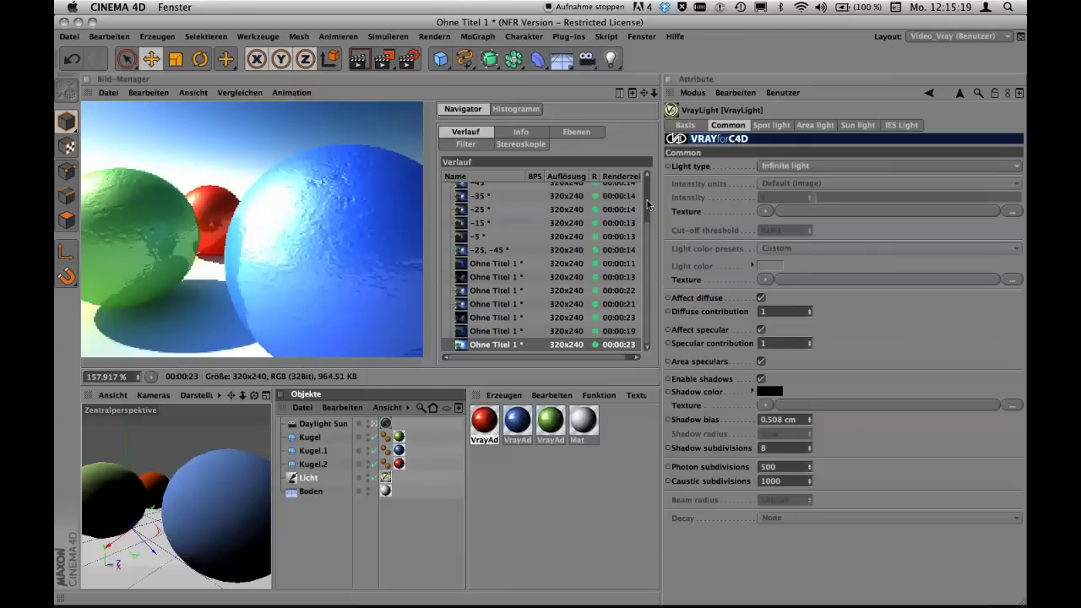
Step: Check Daylight Sun and the V-Ray sun settings, then show Licht's rotation H -55°, P -45°
left_click(322, 432)
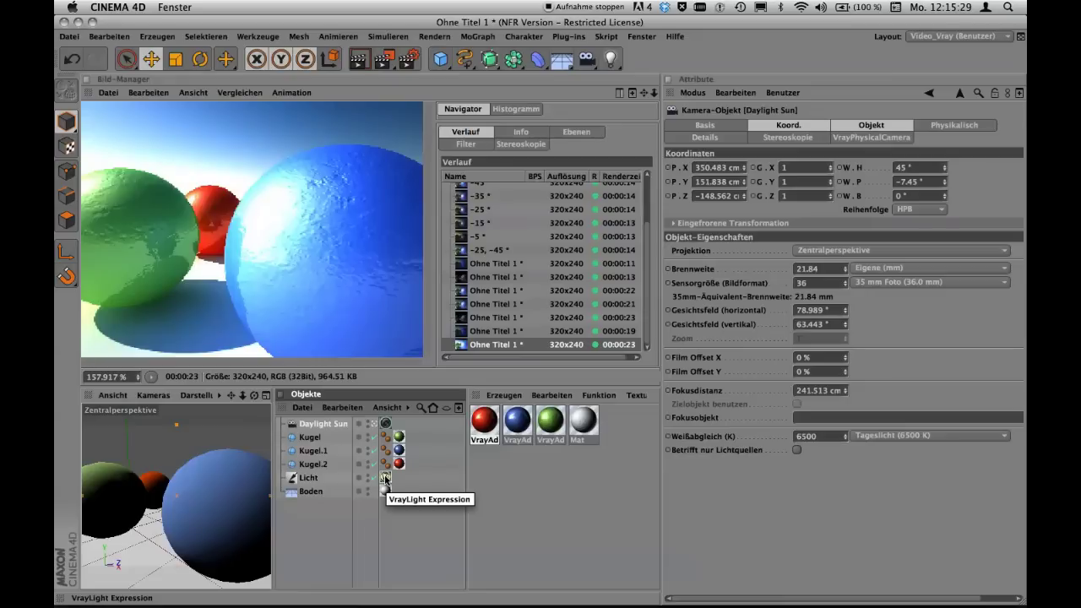
left_click(385, 479)
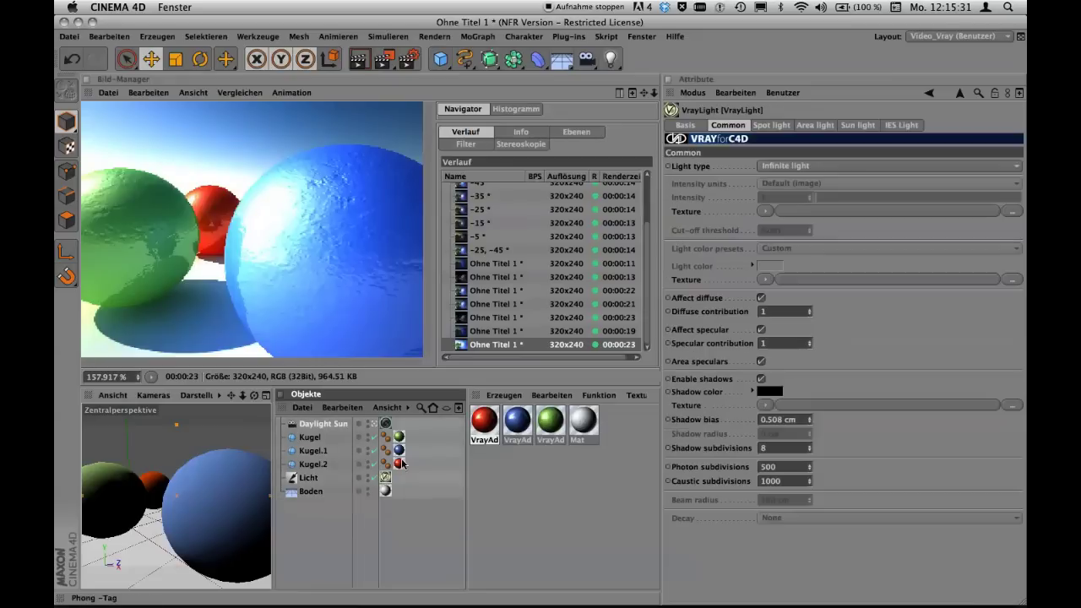
left_click(860, 126)
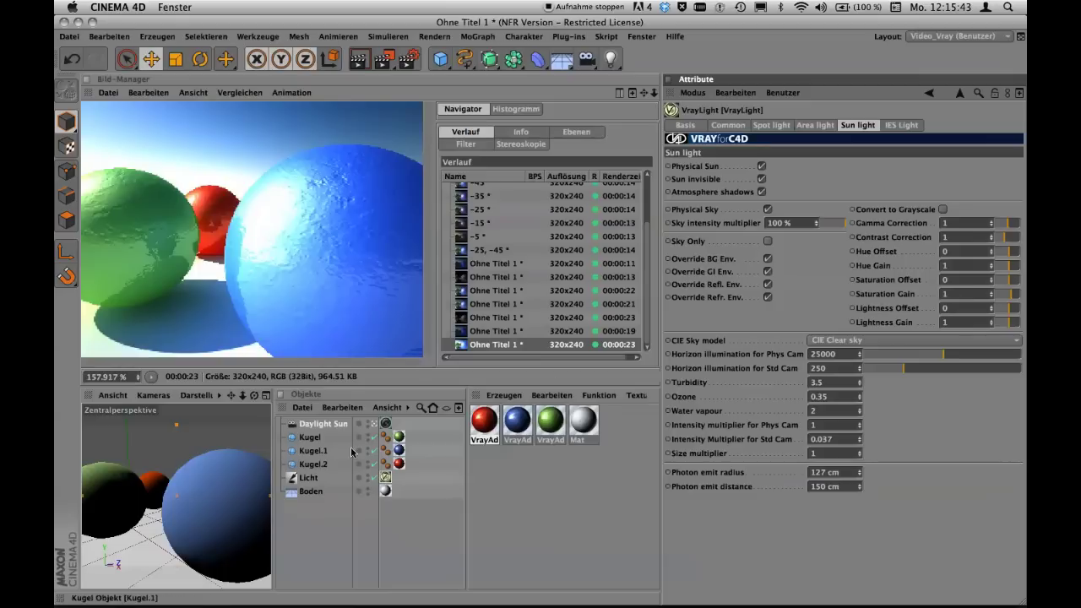
left_click(313, 478)
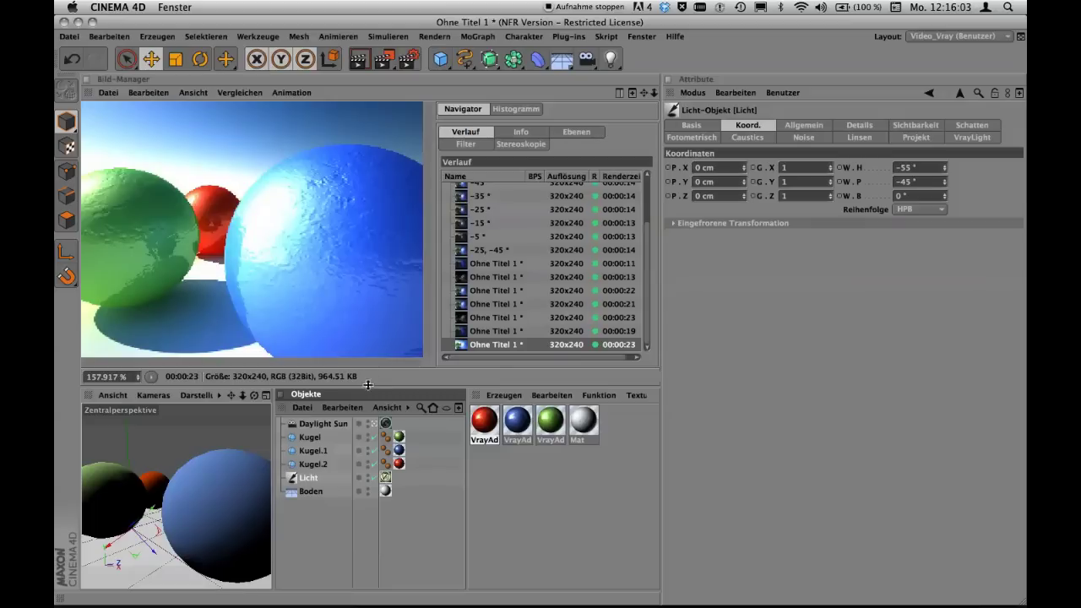
Step: Recheck camera and Licht settings, ending on the V-Ray sun settings with sky intensity 100%
left_click(386, 425)
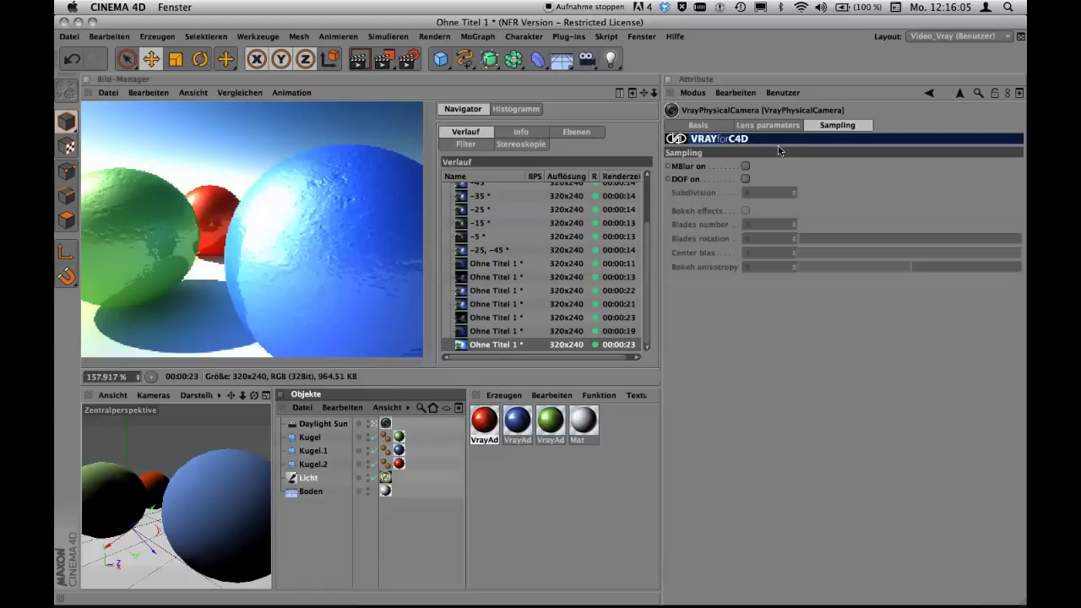
left_click(386, 478)
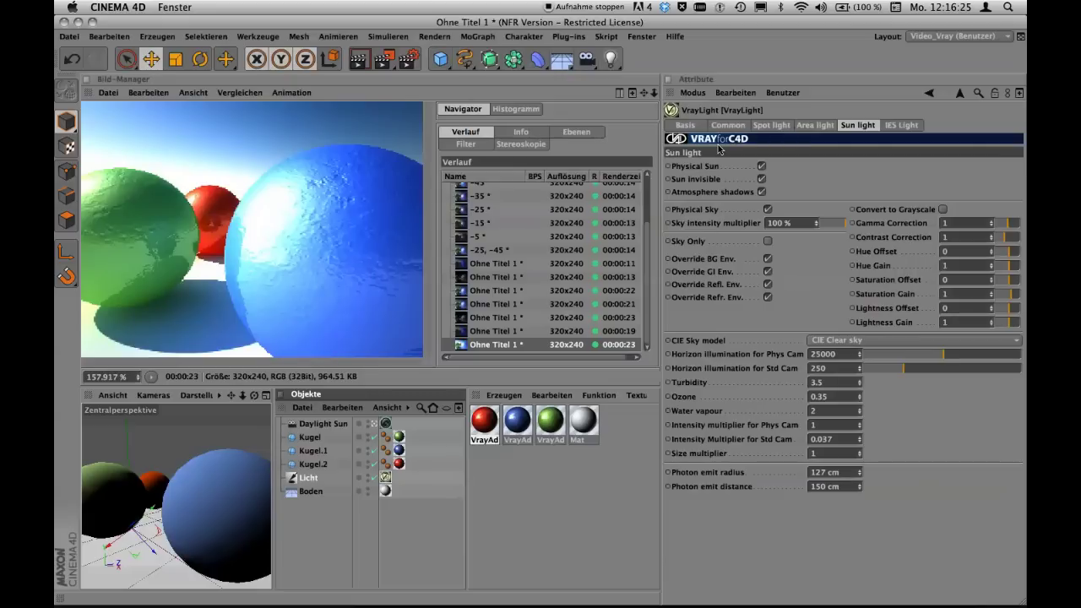
left_click(310, 477)
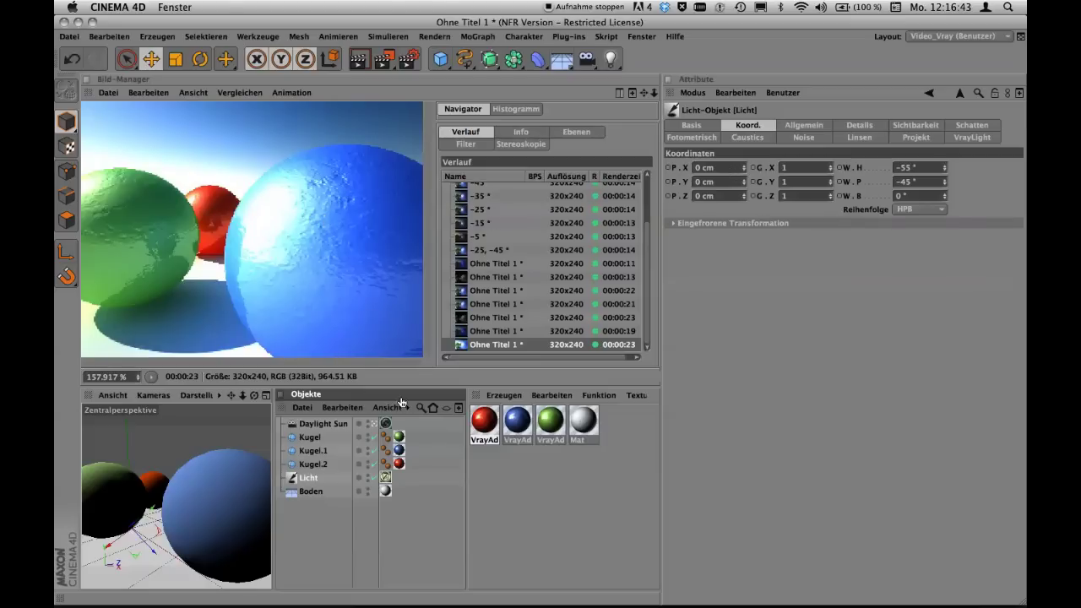
left_click(385, 478)
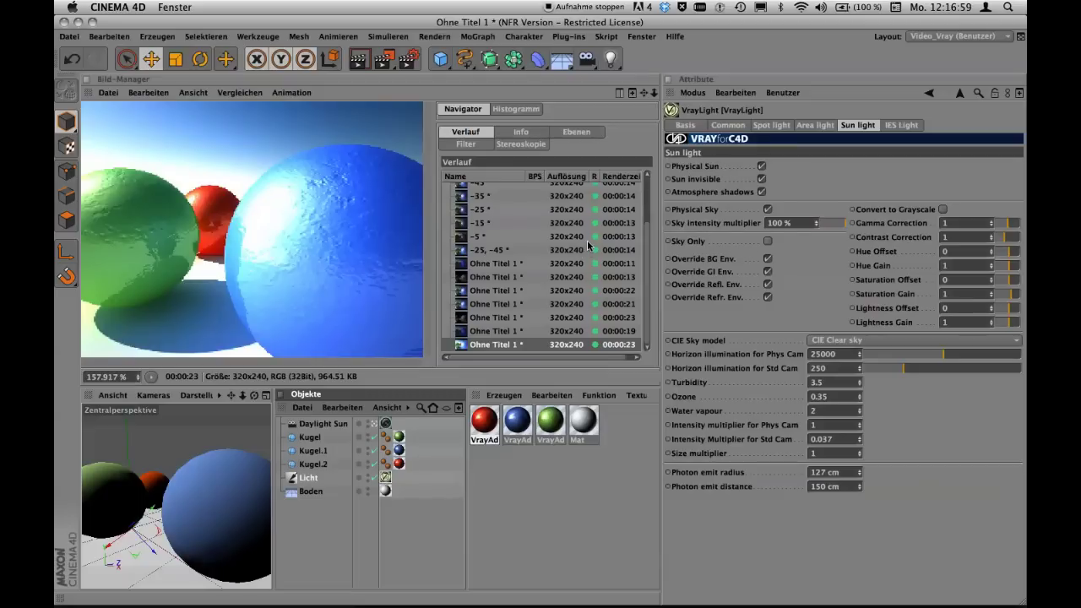
scroll(648, 270, "up", 3)
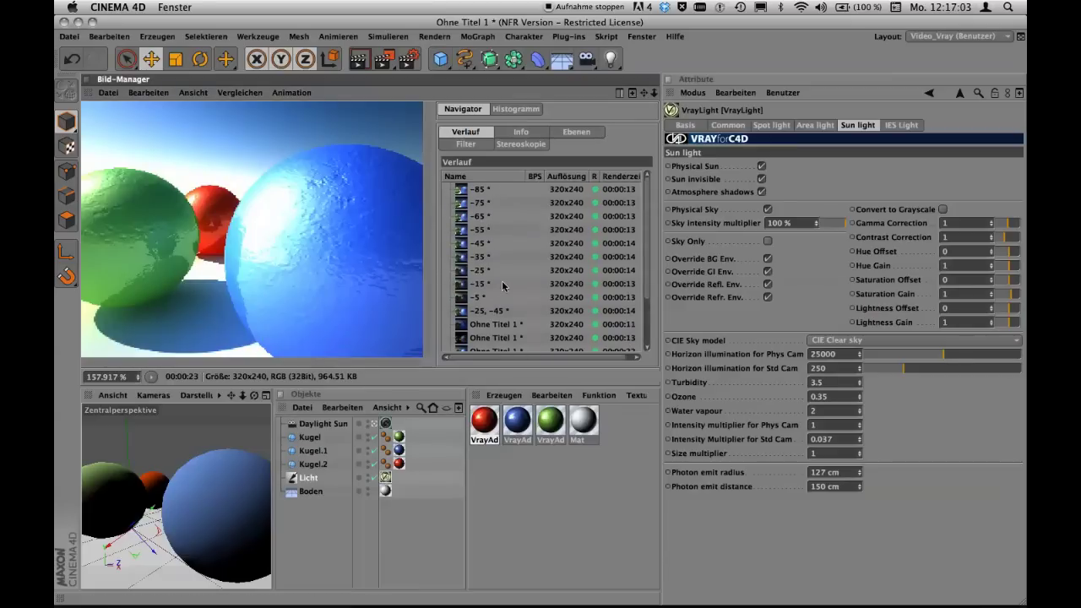
Step: Show Licht's rotation and view the -45°, -55°, -65° and -85° sun-angle renders
left_click(307, 478)
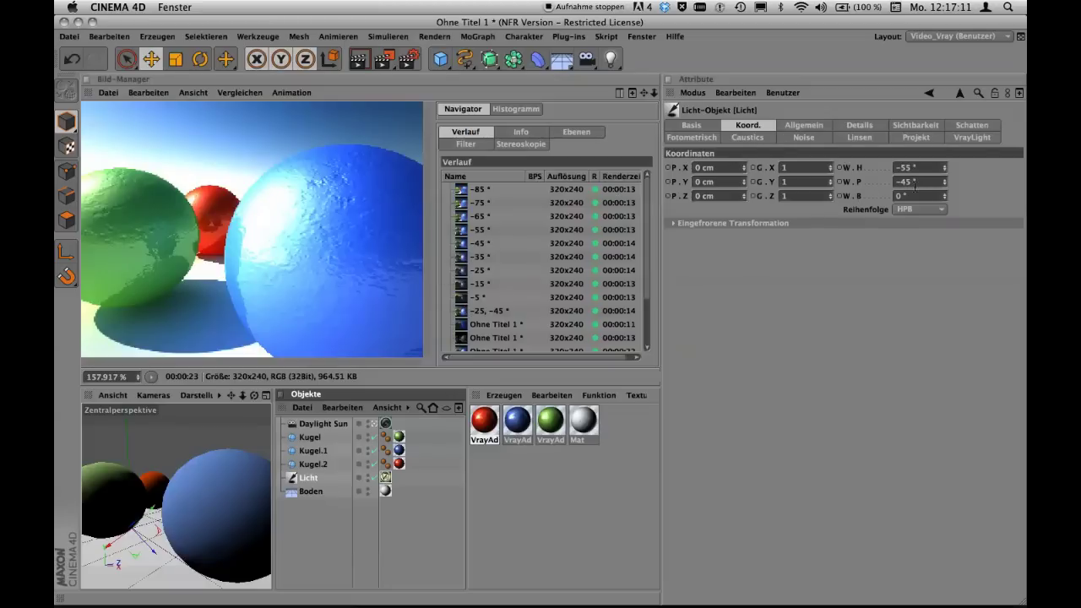
left_click(499, 243)
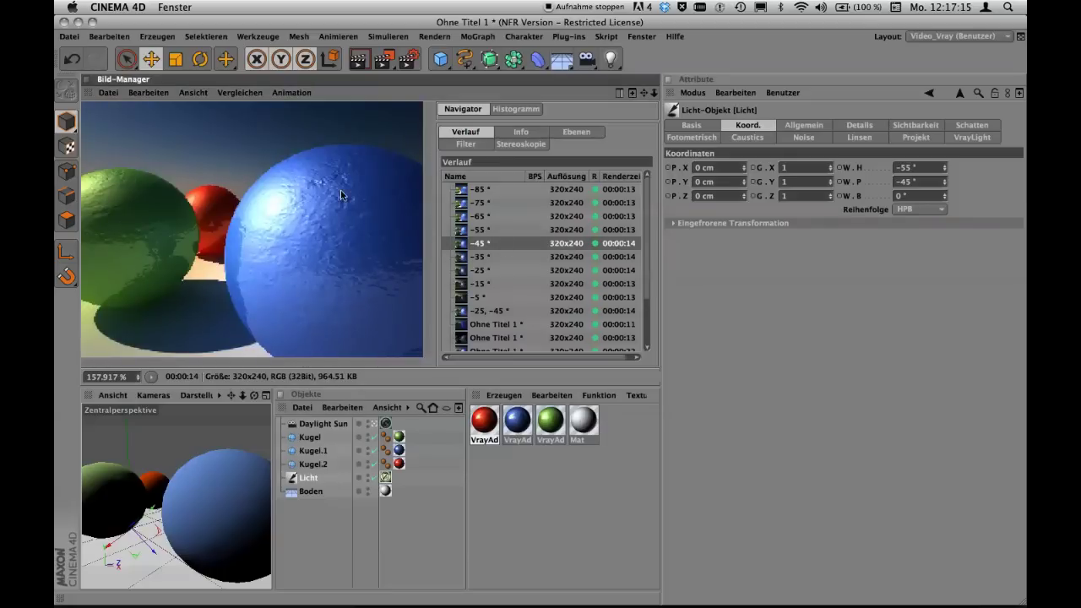
left_click(503, 230)
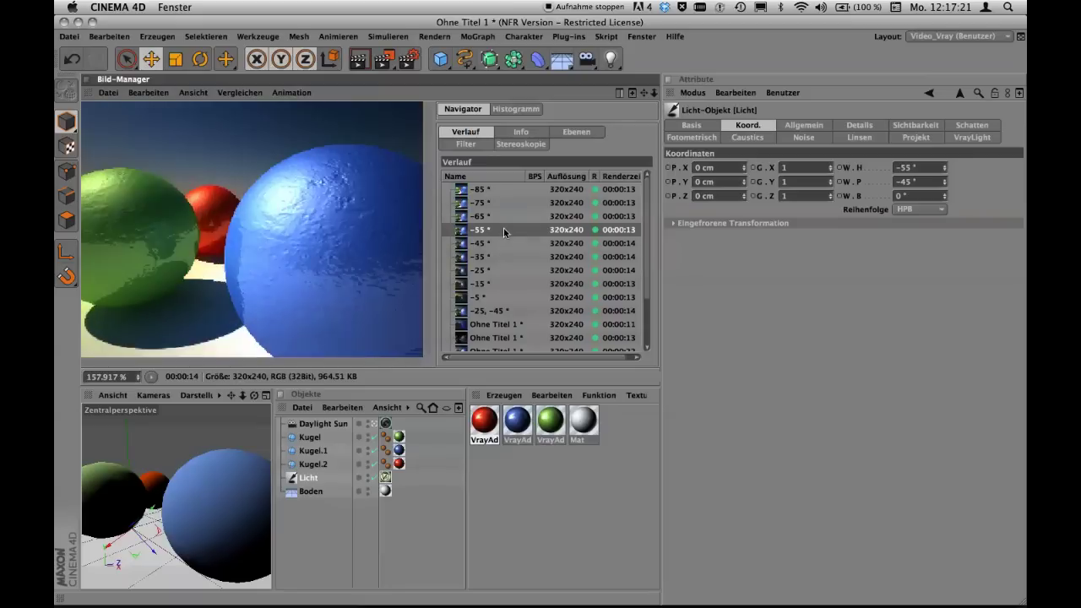
key("Up")
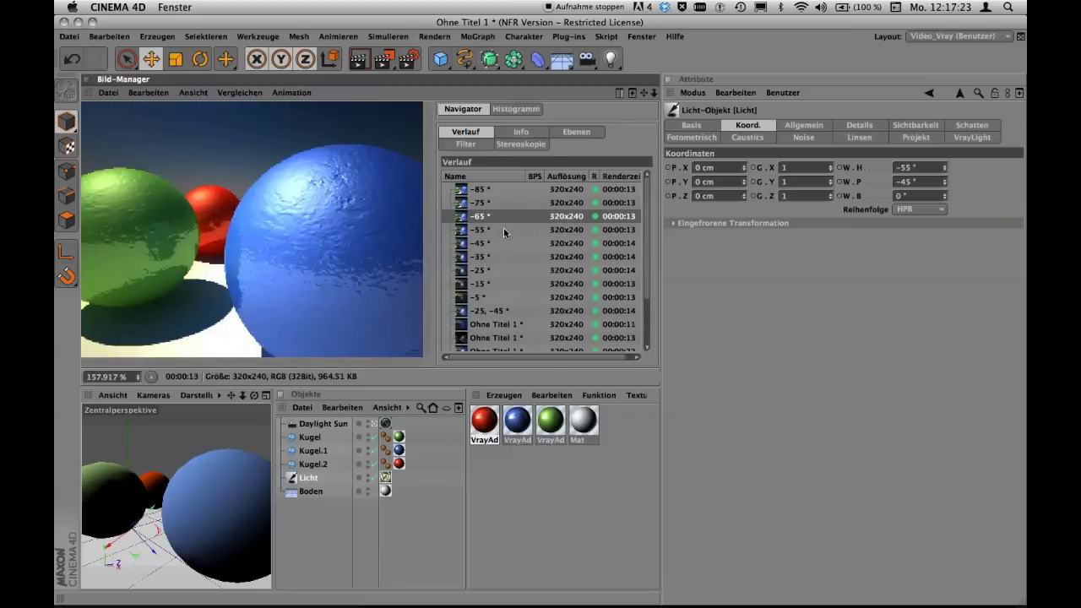
key("Up")
key("Up")
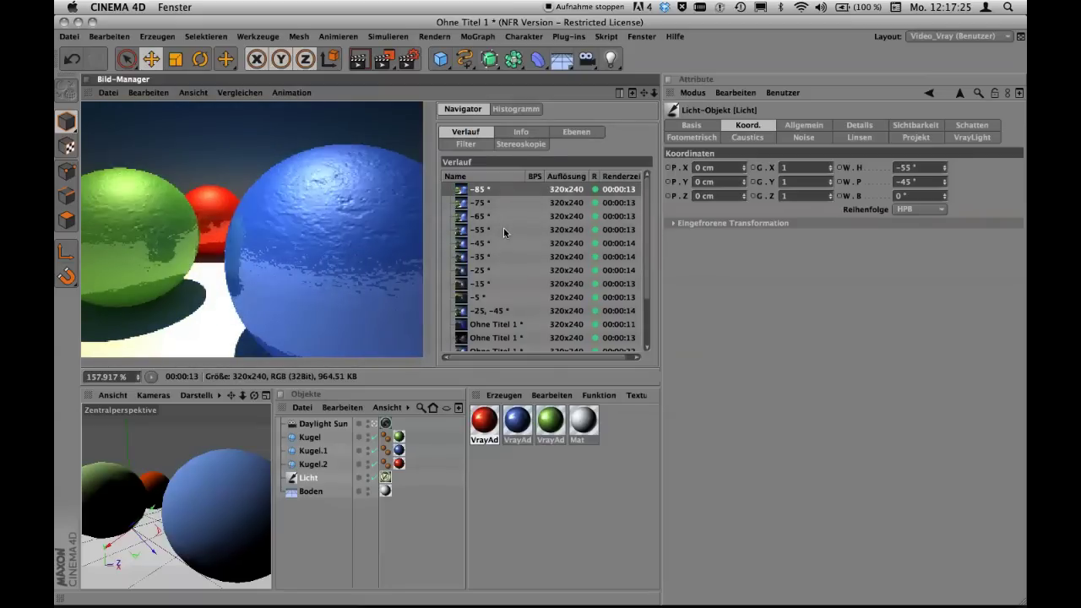
Step: Step down through the renders to the low -5° angle, then back up to -25°
key("Down")
key("Down")
key("Down")
key("Down")
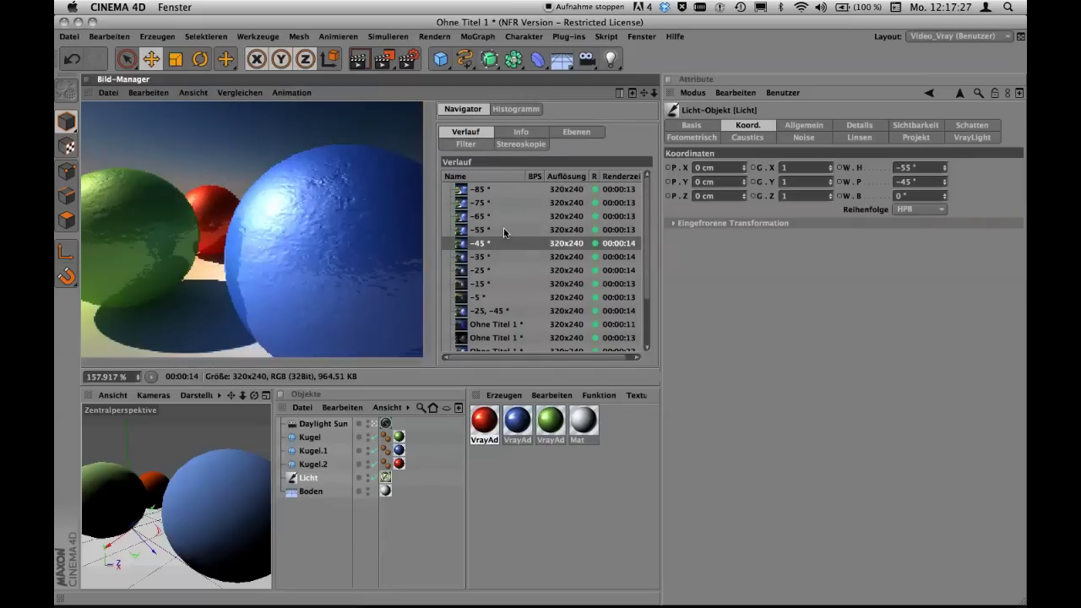
key("Down")
key("Down")
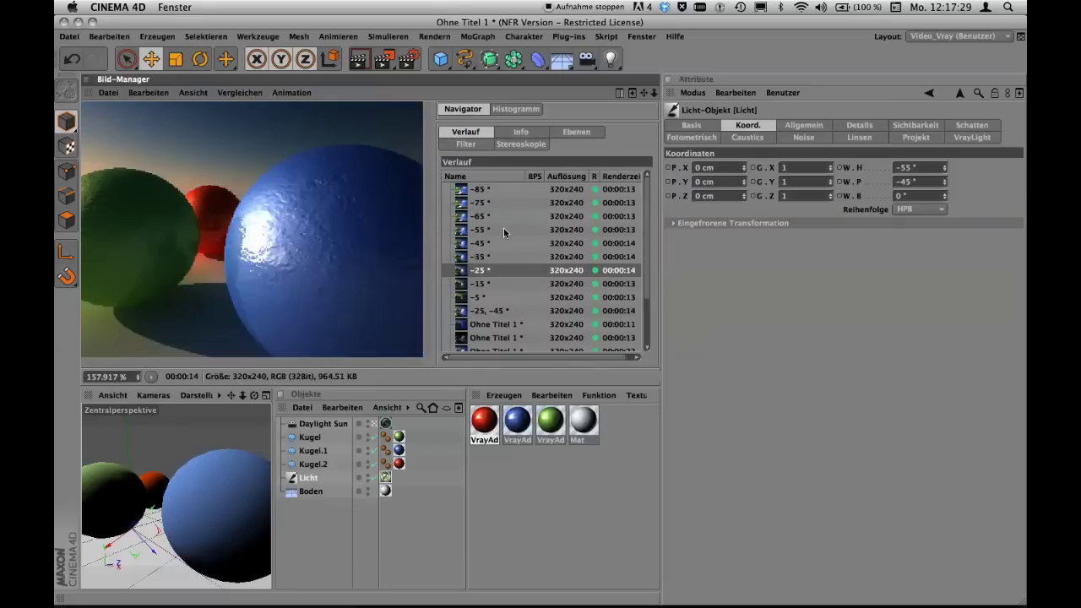
key("Down")
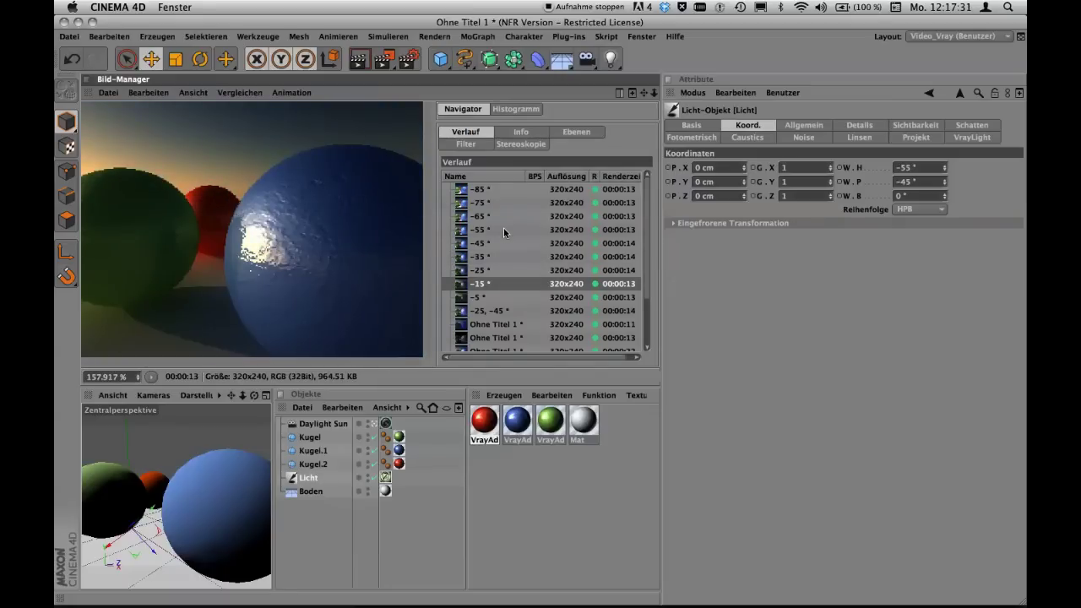
key("Down")
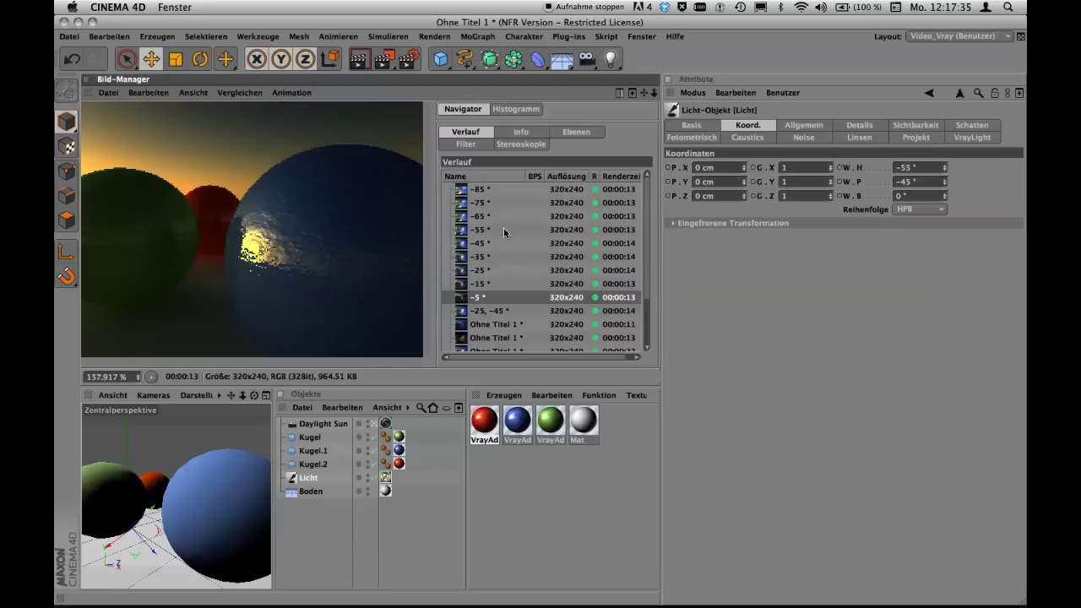
key("Up")
key("Up")
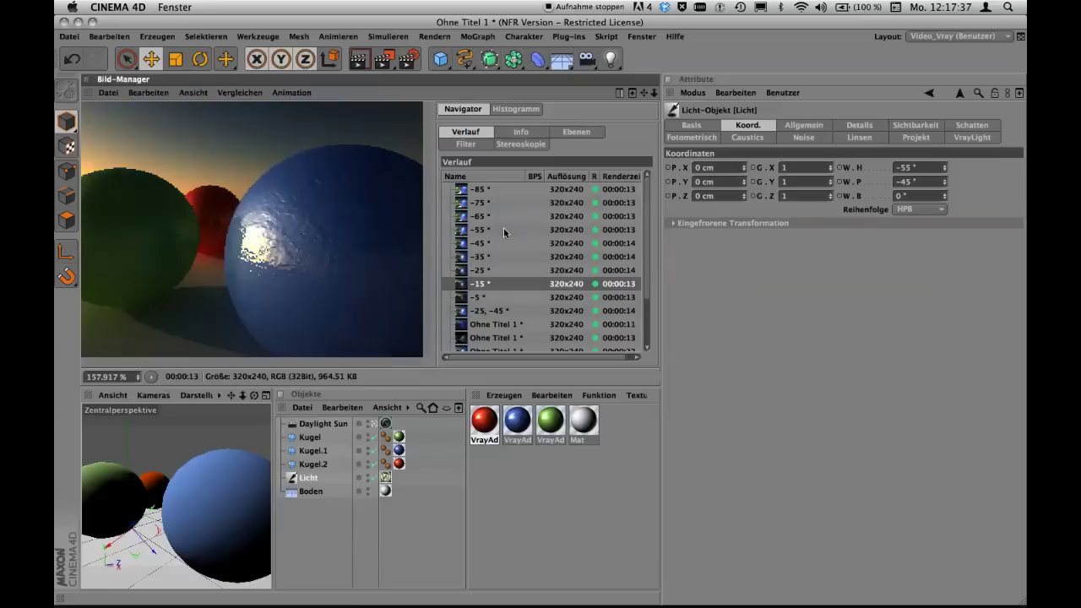
Step: Flip between the -15° and -25° renders, then step up to the -55° render
key("Up")
key("Down")
key("Down")
key("Up")
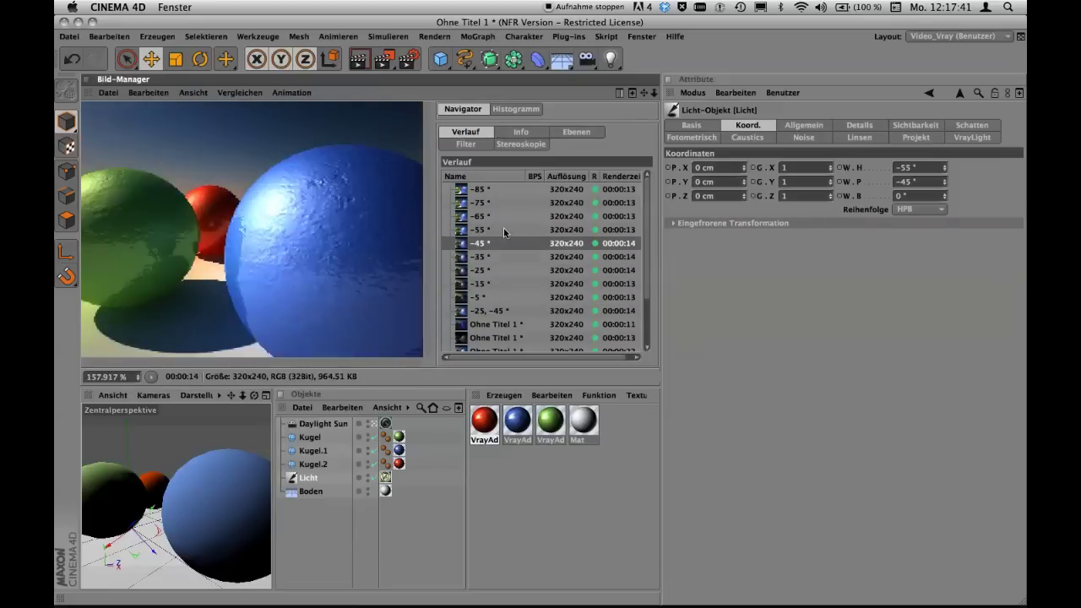
key("Down")
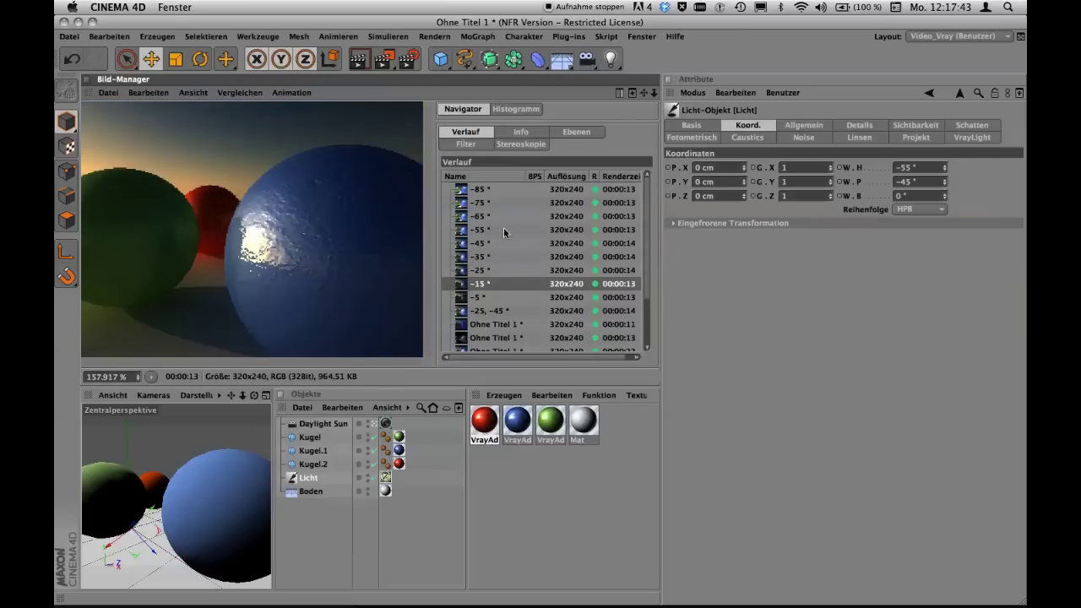
key("Up")
key("Down")
key("Up")
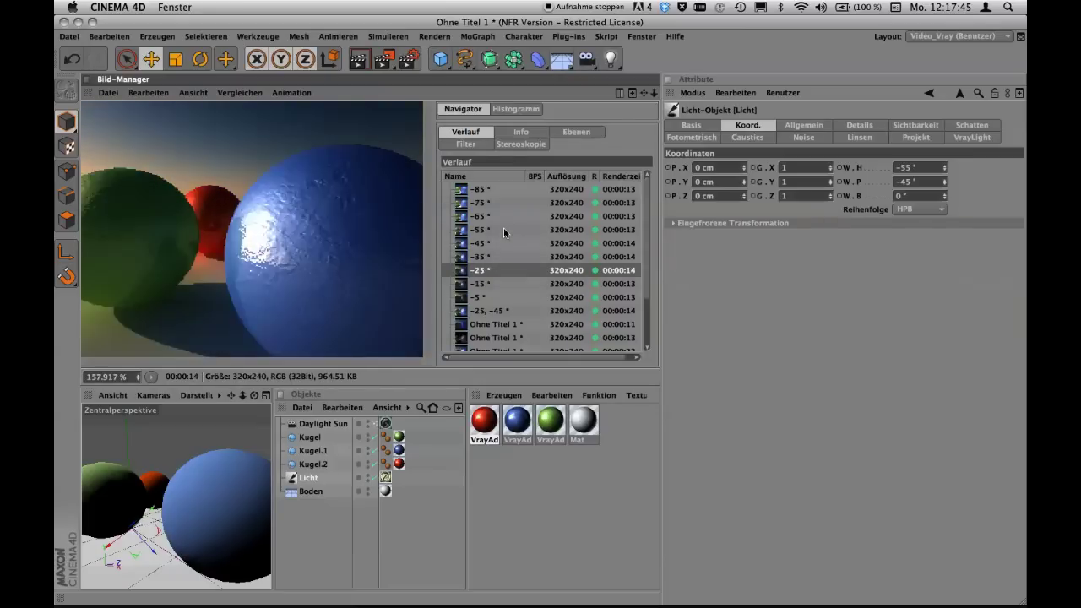
key("Up")
key("Up")
key("Up")
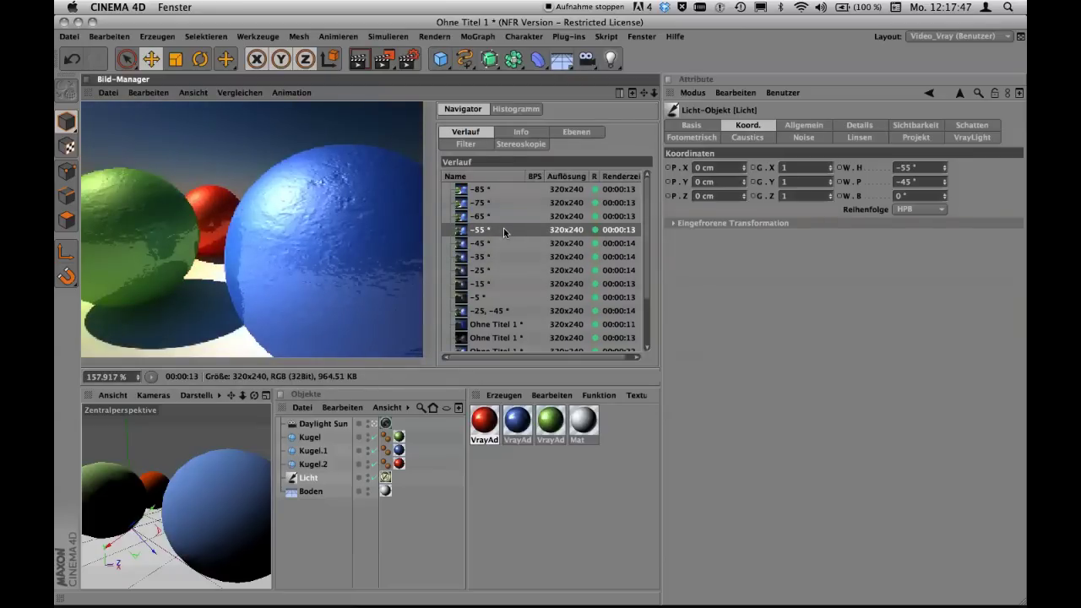
key("Up")
key("Up")
key("Up")
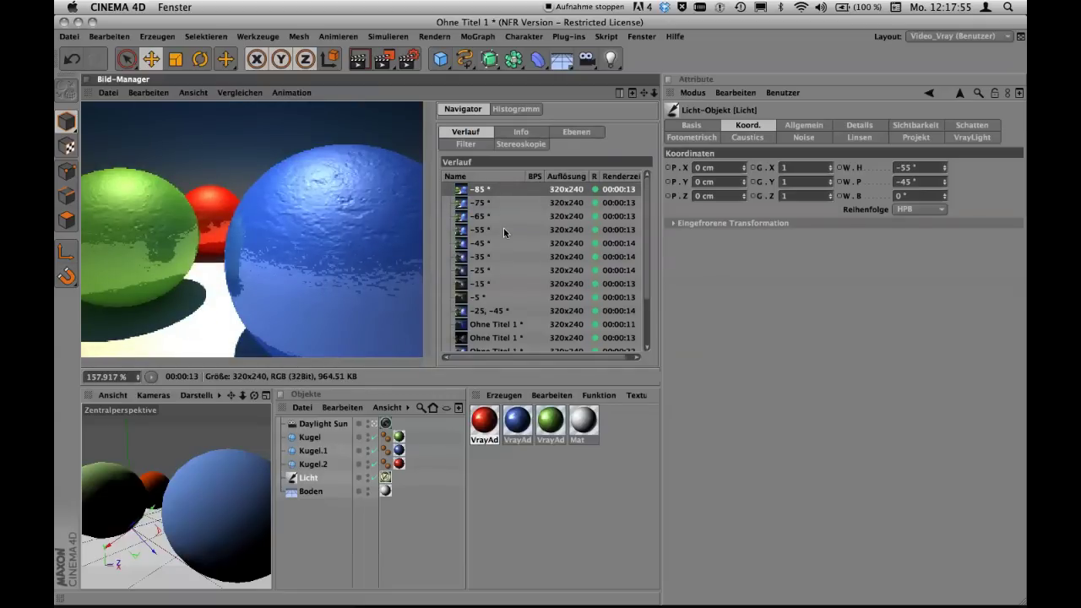
Step: Compare neighbouring sun-angle renders from -15° through -45°
key("Down")
key("Down")
key("Down")
key("Down")
key("Down")
key("Down")
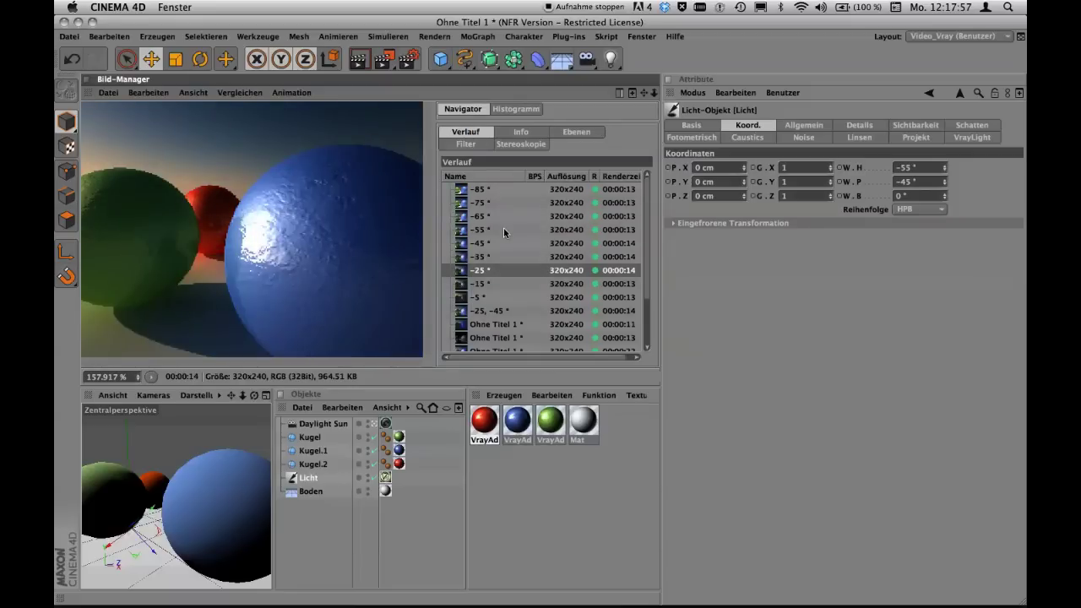
key("Down")
key("Up")
key("Up")
key("Up")
key("Down")
key("Down")
key("Up")
key("Up")
key("Down")
key("Down")
key("Up")
key("Up")
key("Up")
key("Up")
key("Up")
key("Up")
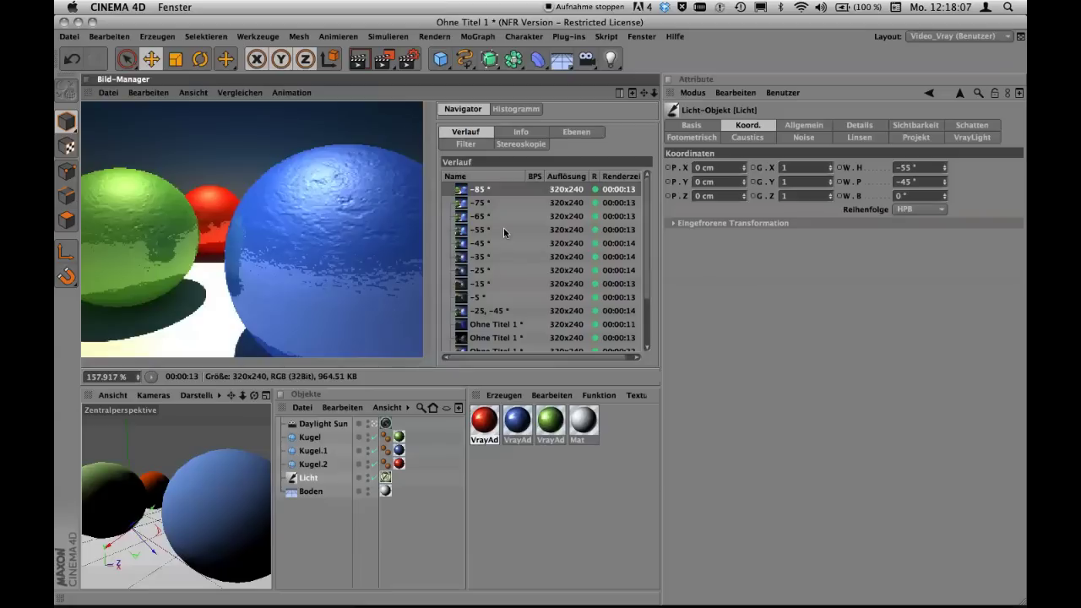
key("Down")
key("Down")
key("Down")
key("Down")
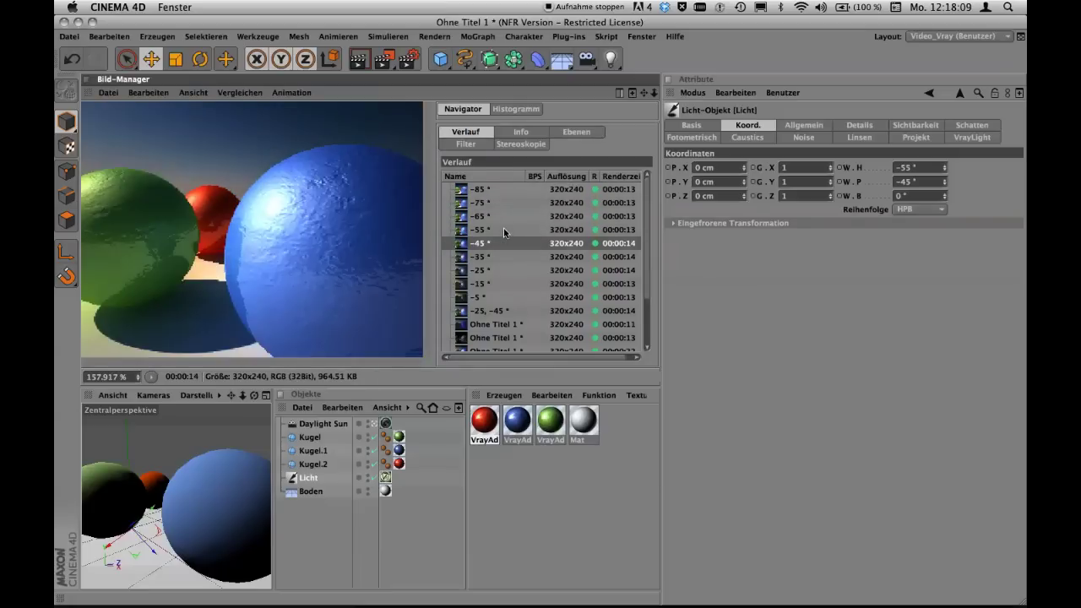
key("Down")
key("Down")
key("Down")
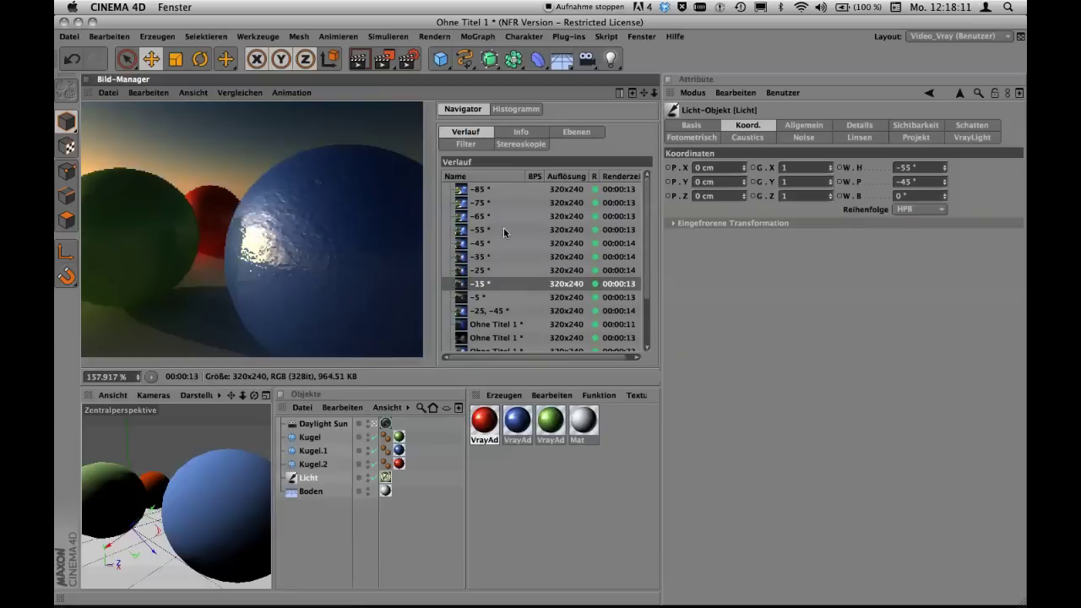
key("Down")
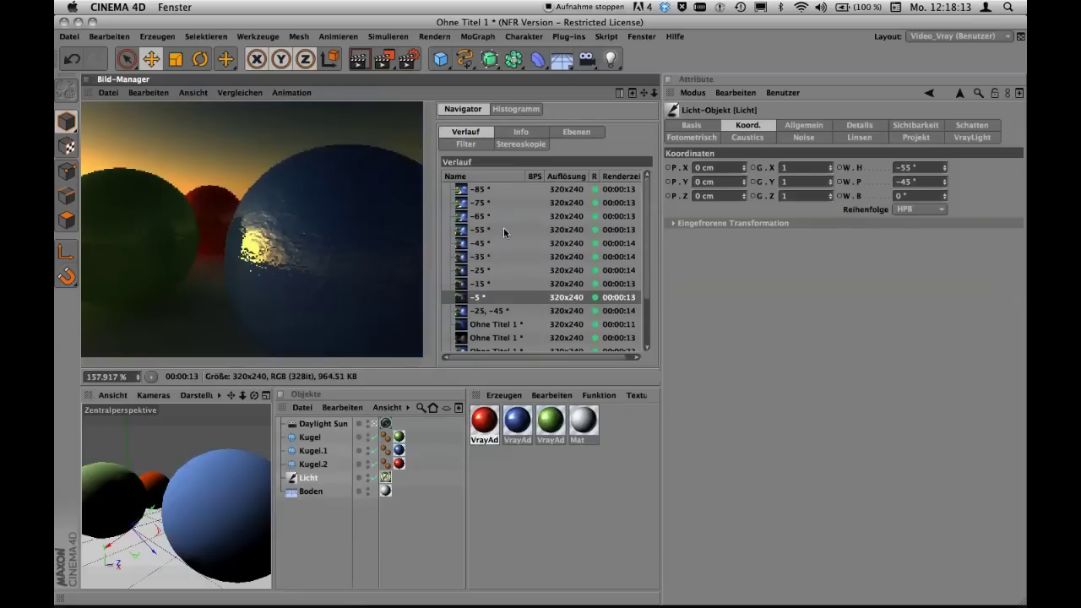
key("Up")
key("Up")
key("Up")
key("Up")
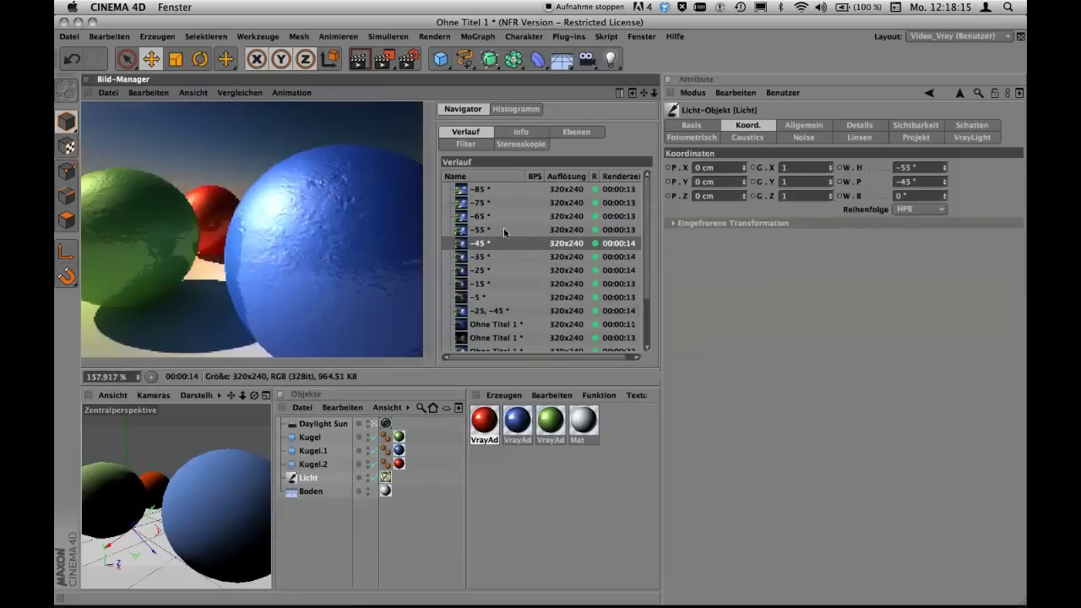
key("Up")
key("Up")
key("Down")
key("Down")
key("Up")
Step: Flip among the -25° to -85° renders, ending on the -55° render
key("Up")
key("Up")
key("Up")
key("Down")
key("Down")
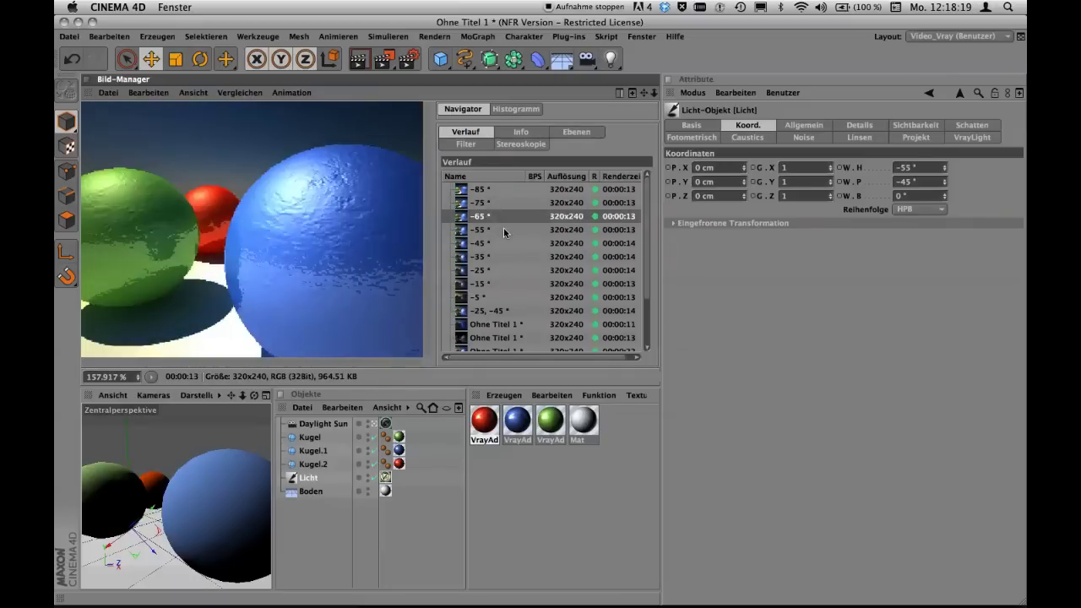
key("Down")
key("Up")
key("Down")
key("Down")
key("Down")
key("Down")
key("Up")
key("Up")
key("Up")
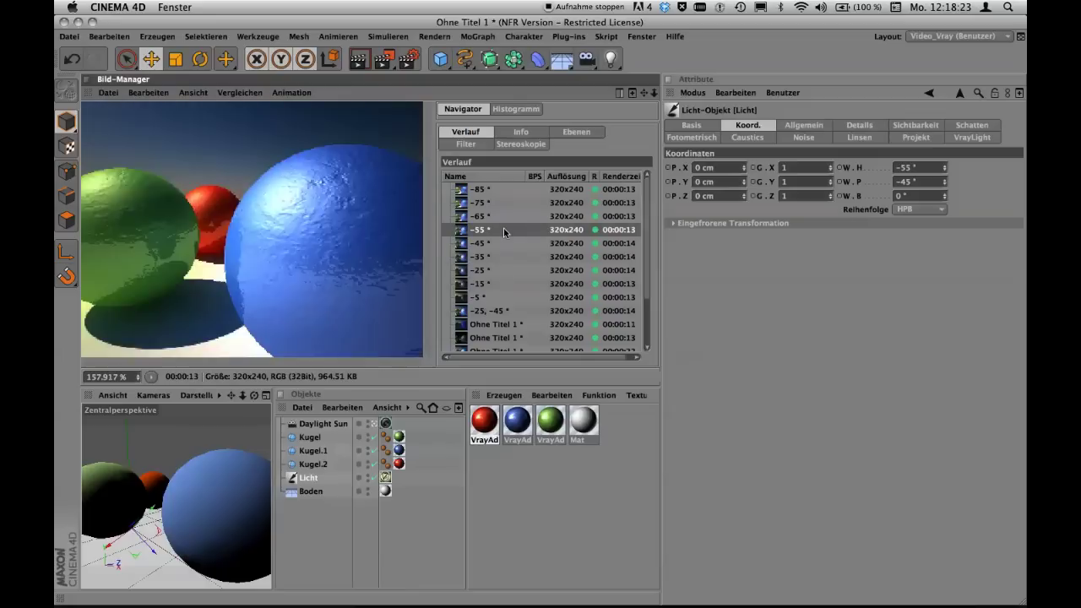
key("Down")
key("Down")
key("Down")
key("Up")
key("Up")
key("Down")
key("Up")
key("Up")
key("Down")
key("Down")
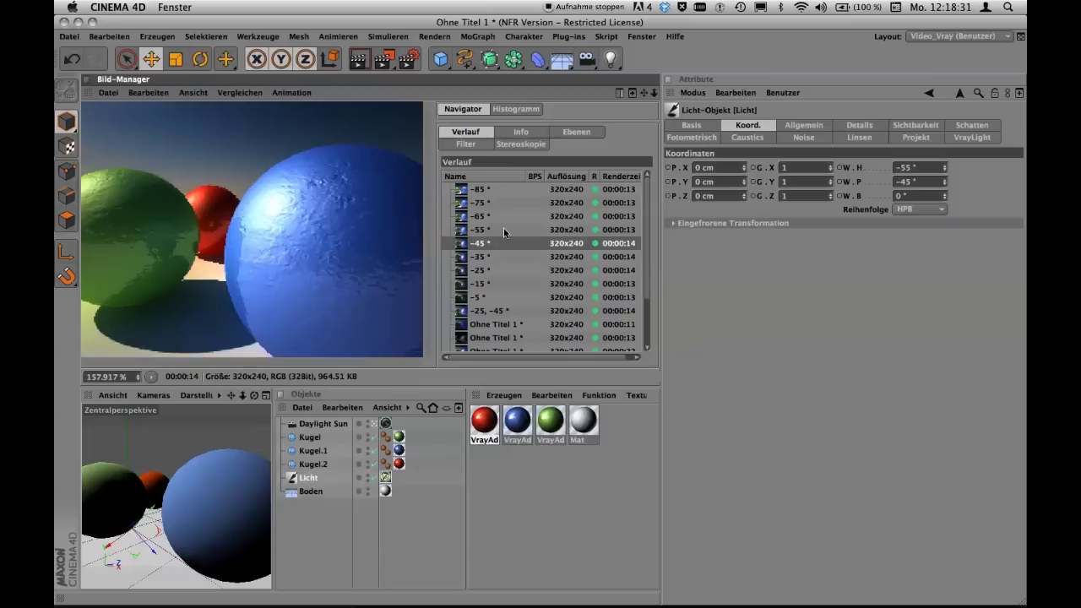
key("Down")
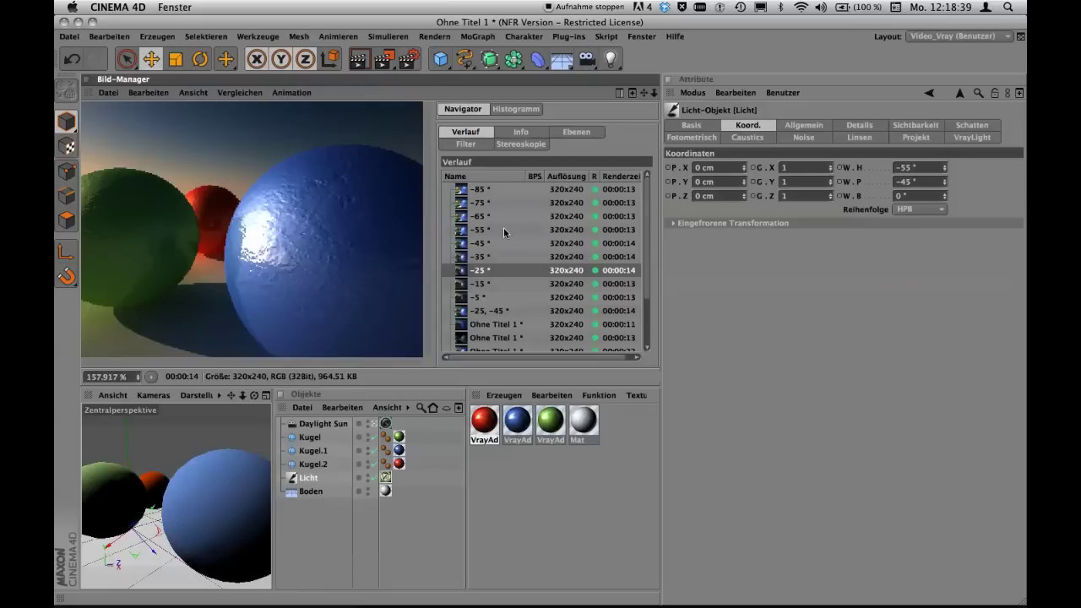
key("Down")
key("Up")
key("Up")
key("Up")
key("Down")
key("Down")
key("Up")
key("Up")
key("Up")
key("Up")
key("Up")
key("Up")
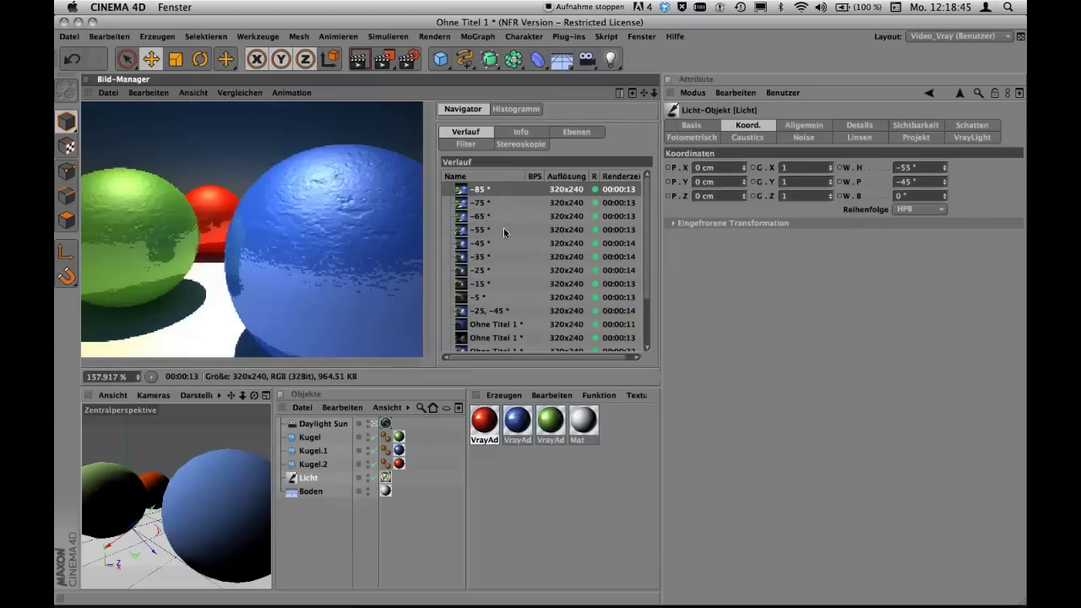
key("Down")
key("Down")
key("Down")
key("Down")
key("Up")
key("Up")
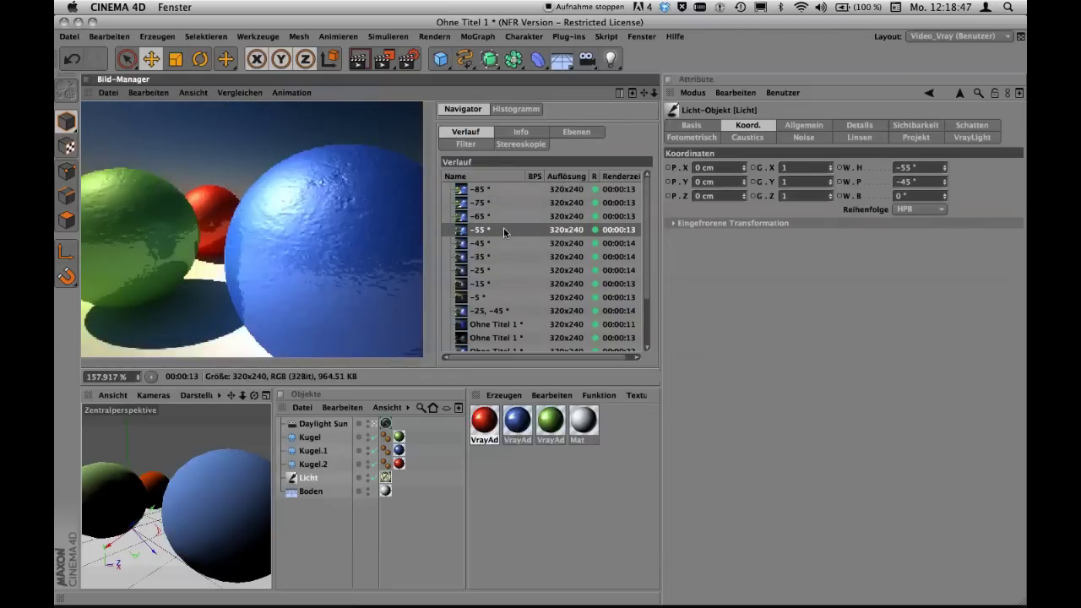
key("Down")
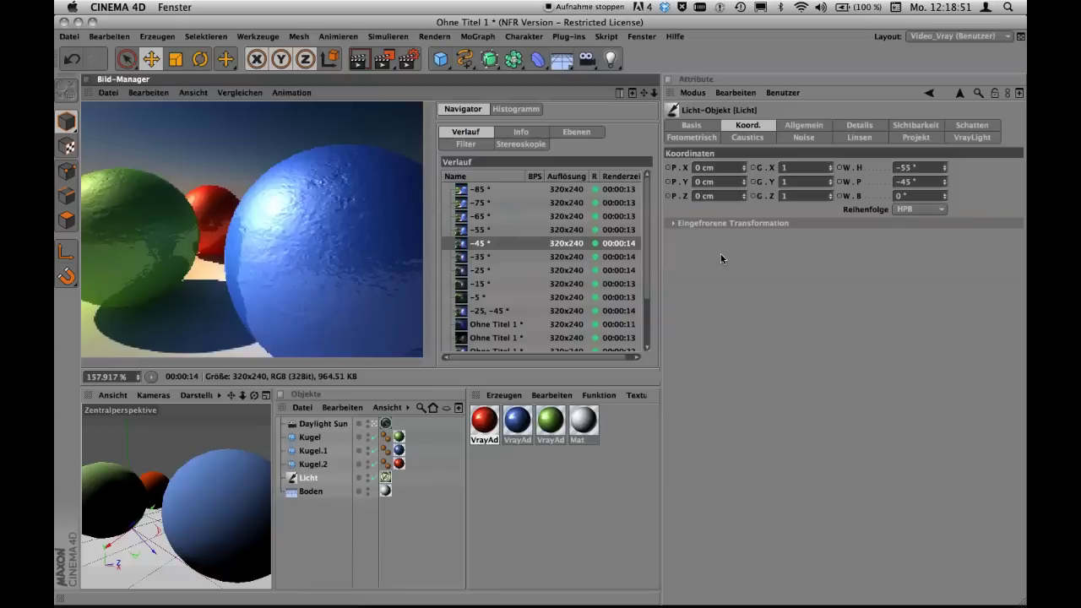
Step: Review the VrayLight Sun light settings, reselect Licht, and go back to the render history
mouse_move(647, 226)
left_mouse_down()
mouse_move(644, 276)
mouse_move(651, 203)
left_mouse_up()
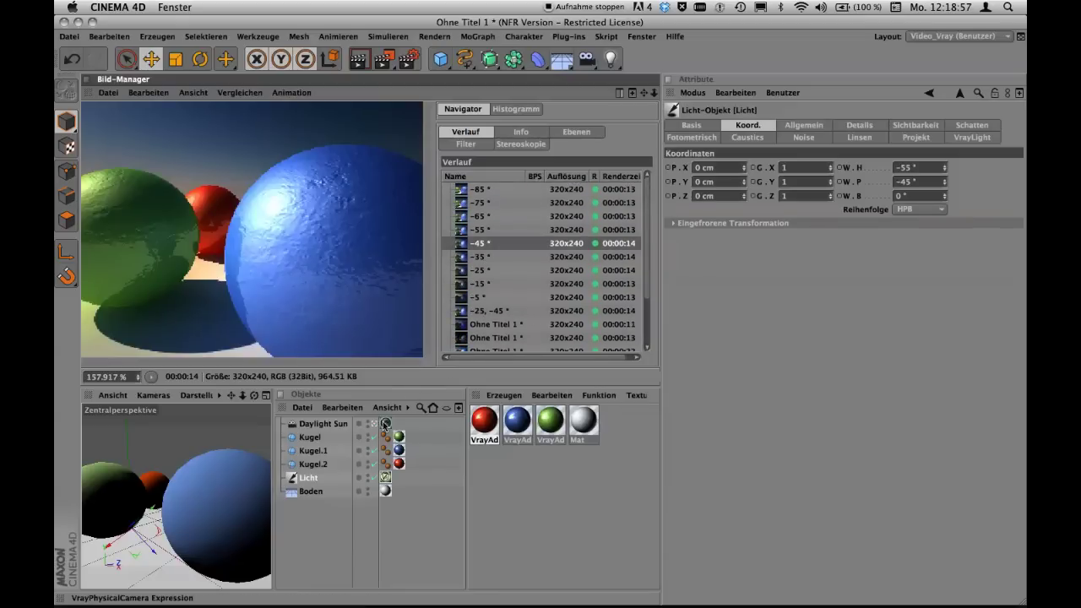
left_click(386, 477)
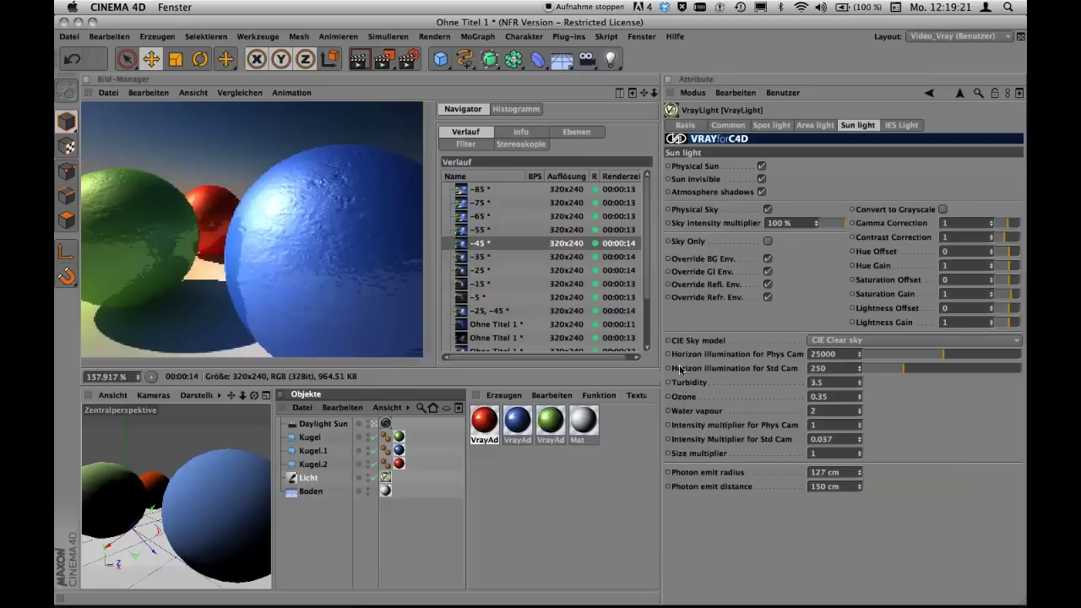
left_click(311, 478)
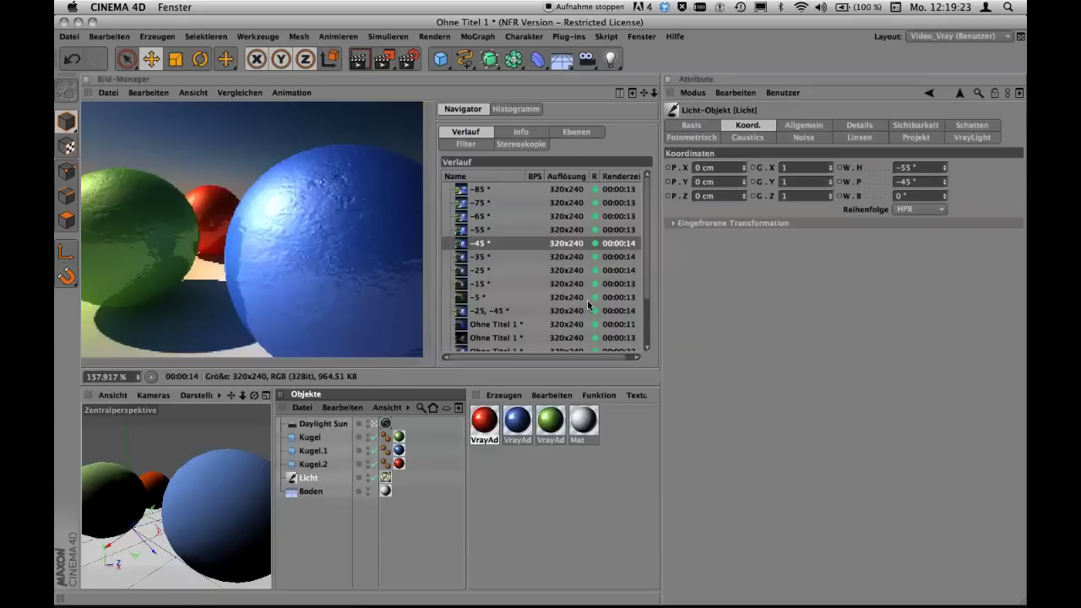
left_click(522, 245)
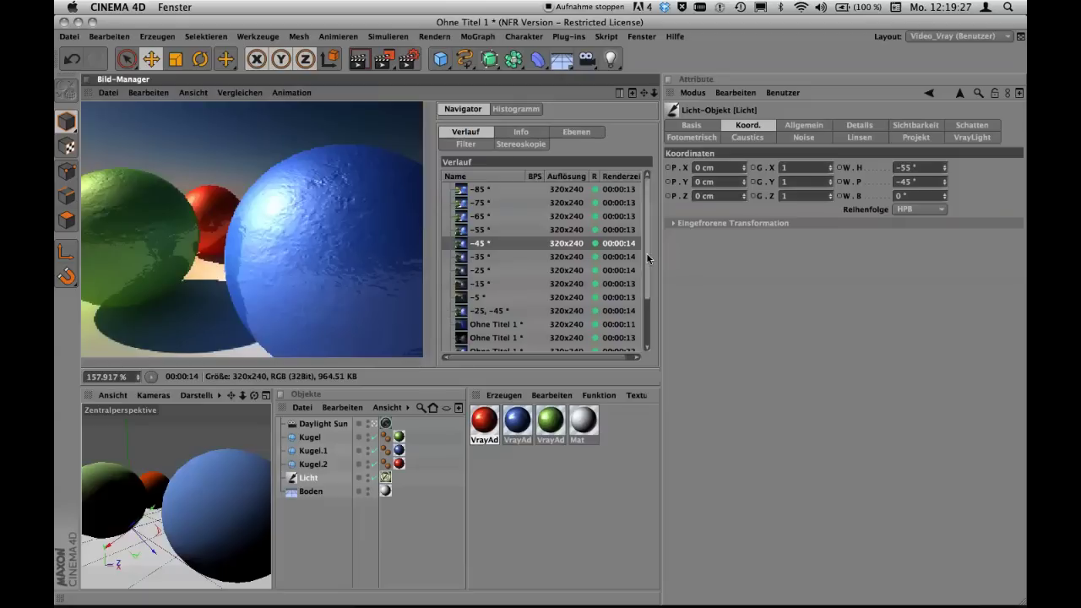
left_click_drag(648, 258, 645, 305)
Step: Delete all the 'Ohne Titel 1' entries from the render history
left_click_drag(530, 262, 531, 340)
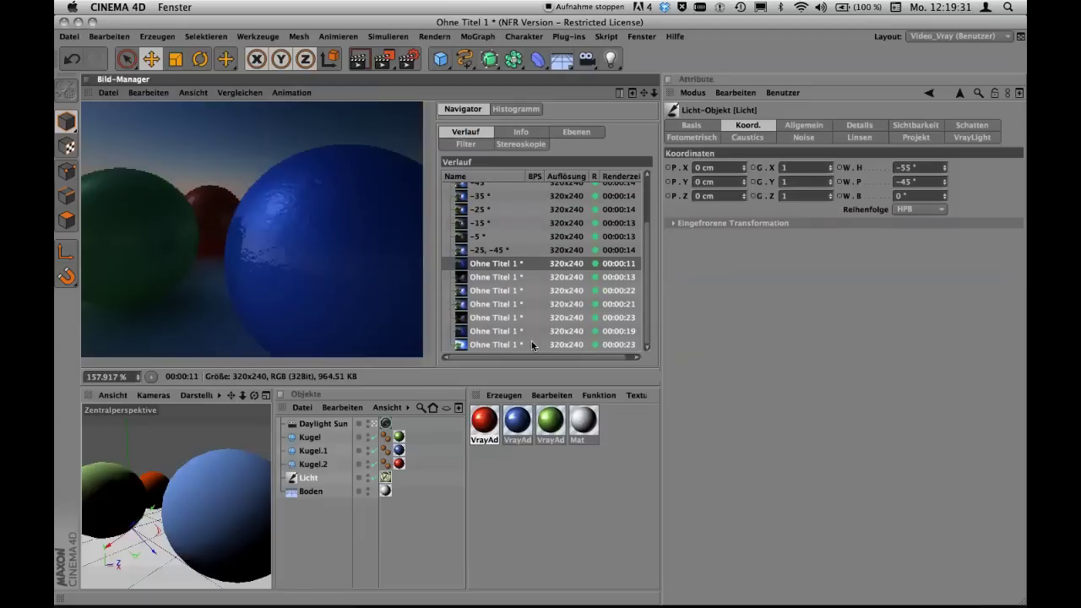
key("Delete")
key("Return")
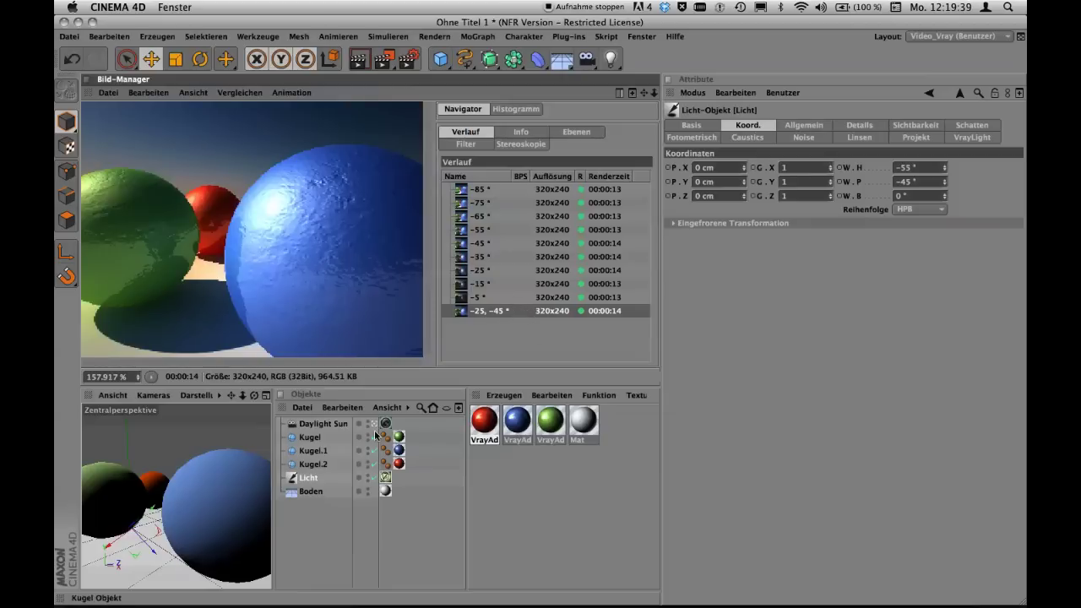
left_click(320, 477)
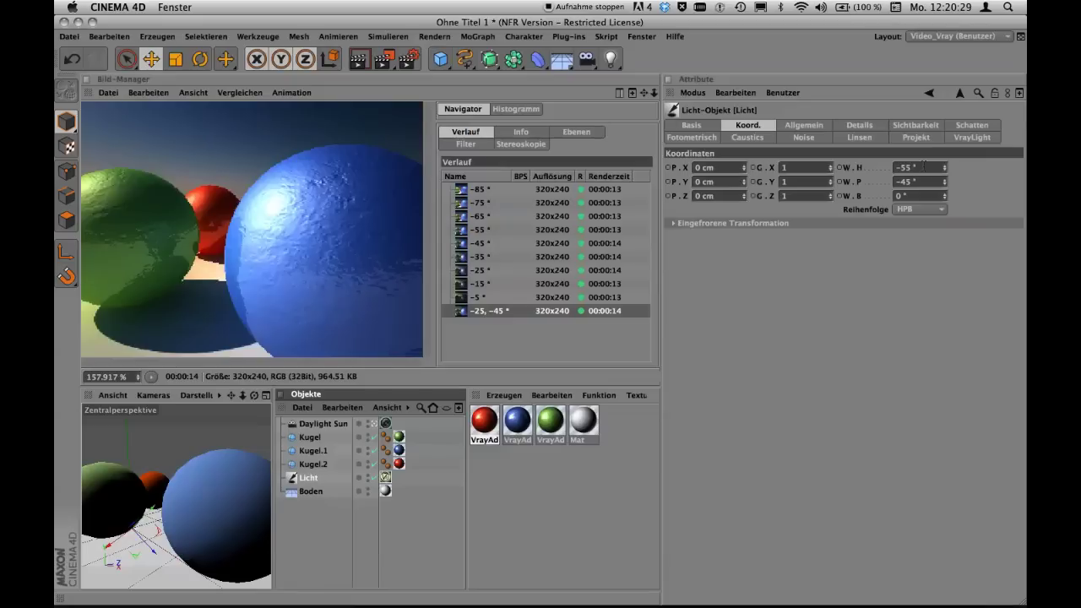
Step: Alternate between the -45° render and the -25, -45 render, ending on -45°
left_click(518, 311)
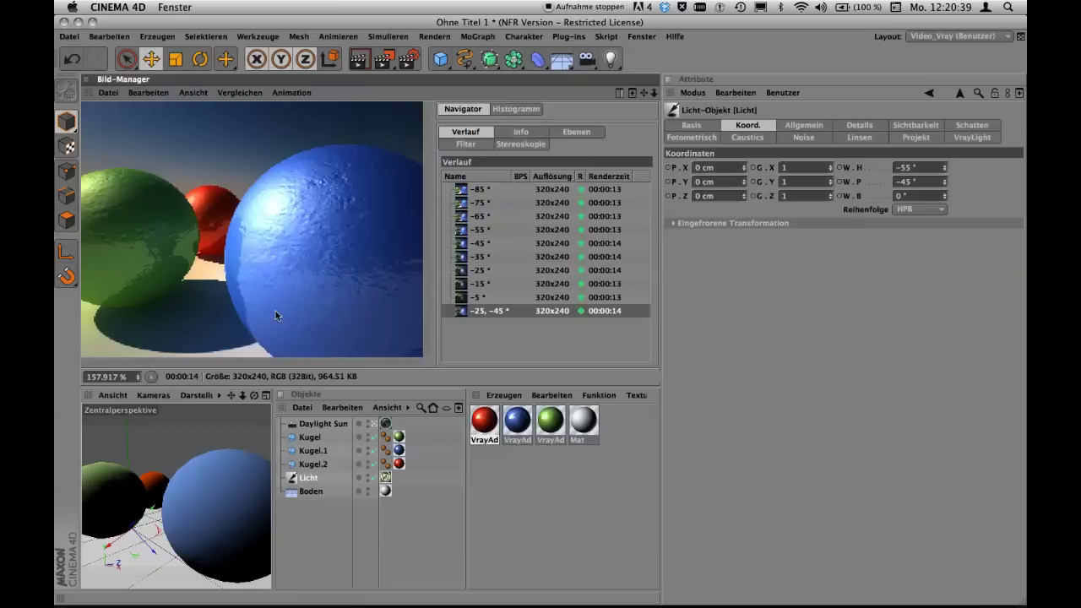
left_click(501, 243)
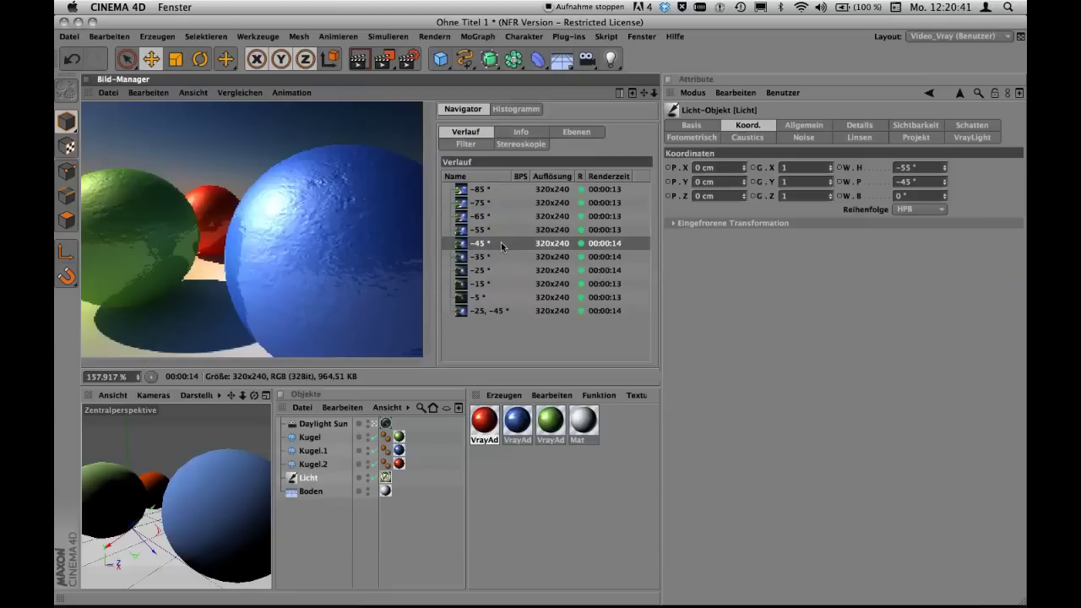
left_click(514, 309)
left_click(511, 245)
left_click(520, 309)
left_click(519, 245)
left_click(525, 310)
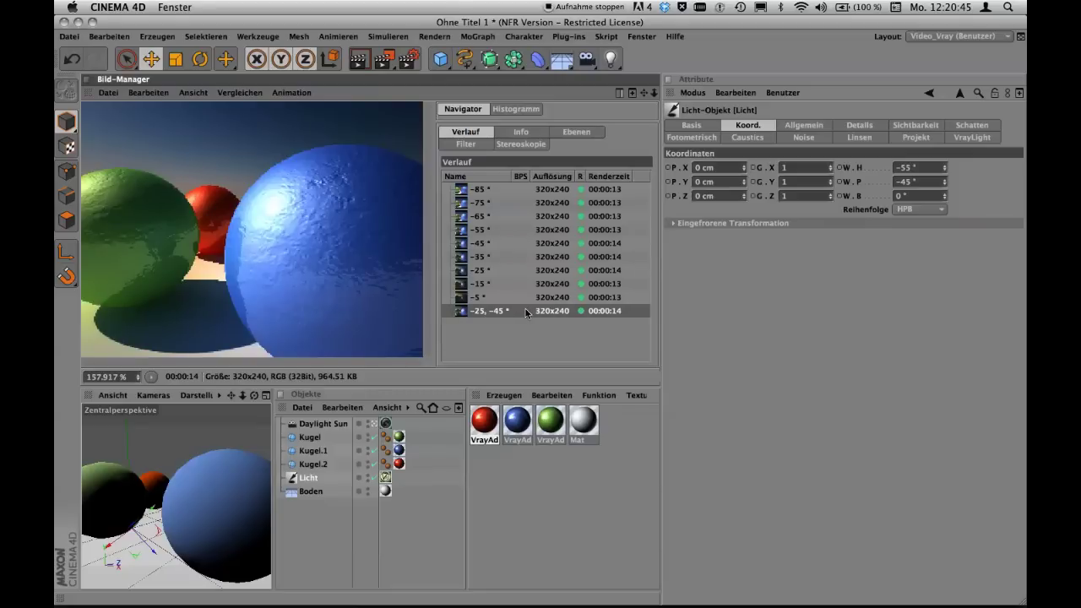
left_click(523, 244)
left_click(528, 309)
left_click(518, 242)
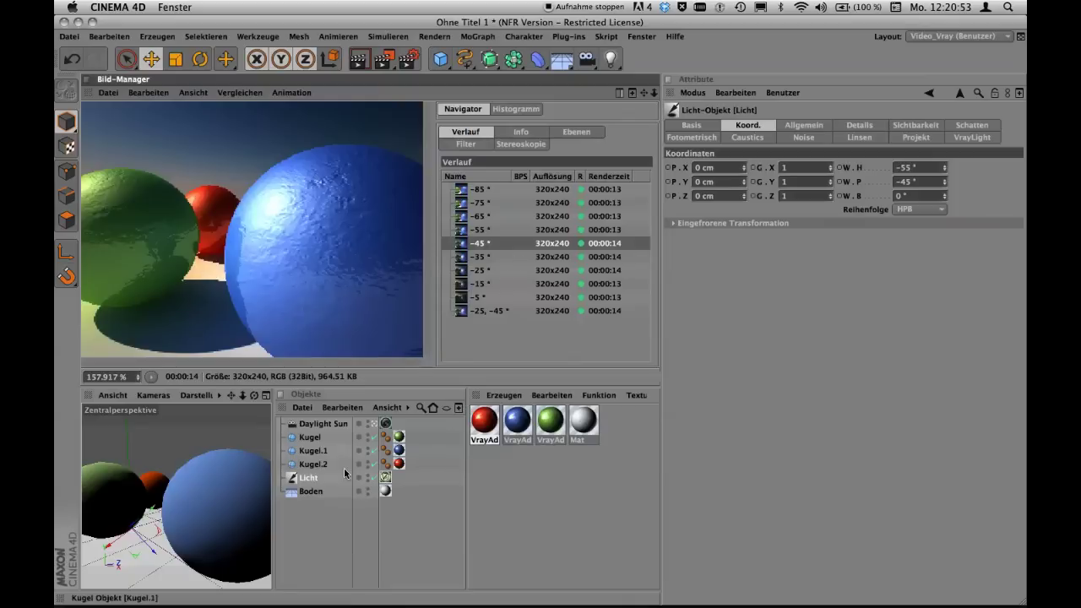
Step: Set the sun's Turbidity to 10, render, and compare with the -25, -45 render
left_click(386, 480)
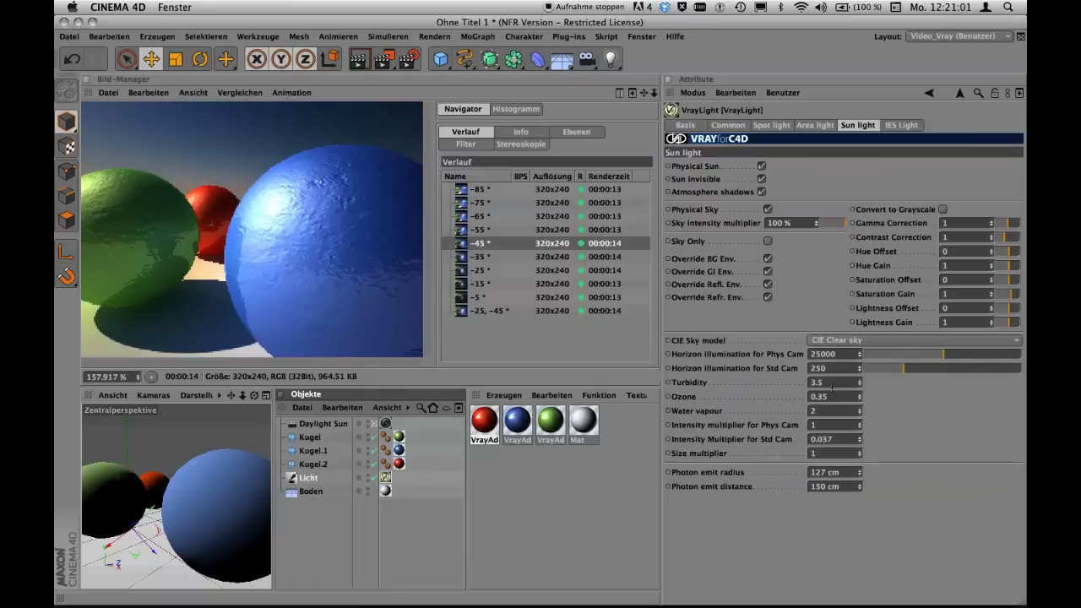
mouse_move(860, 386)
left_mouse_down()
mouse_move(867, 152)
mouse_move(859, 389)
left_mouse_up()
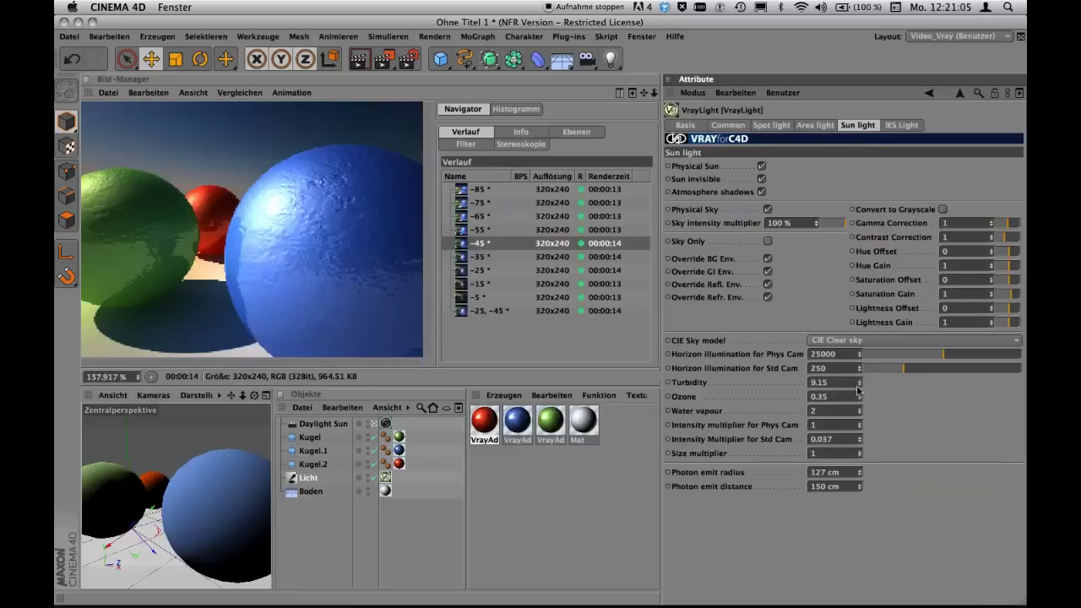
left_click_drag(859, 389, 858, 295)
left_click(836, 382)
key("BackSpace")
key("BackSpace")
key("Return")
key("shift+r")
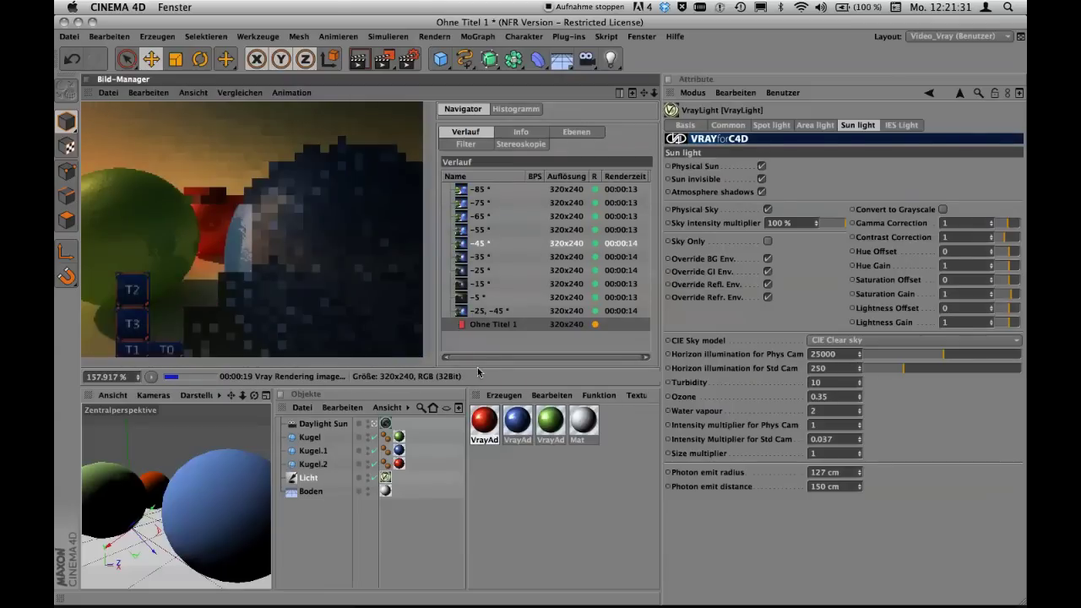
left_click(530, 313)
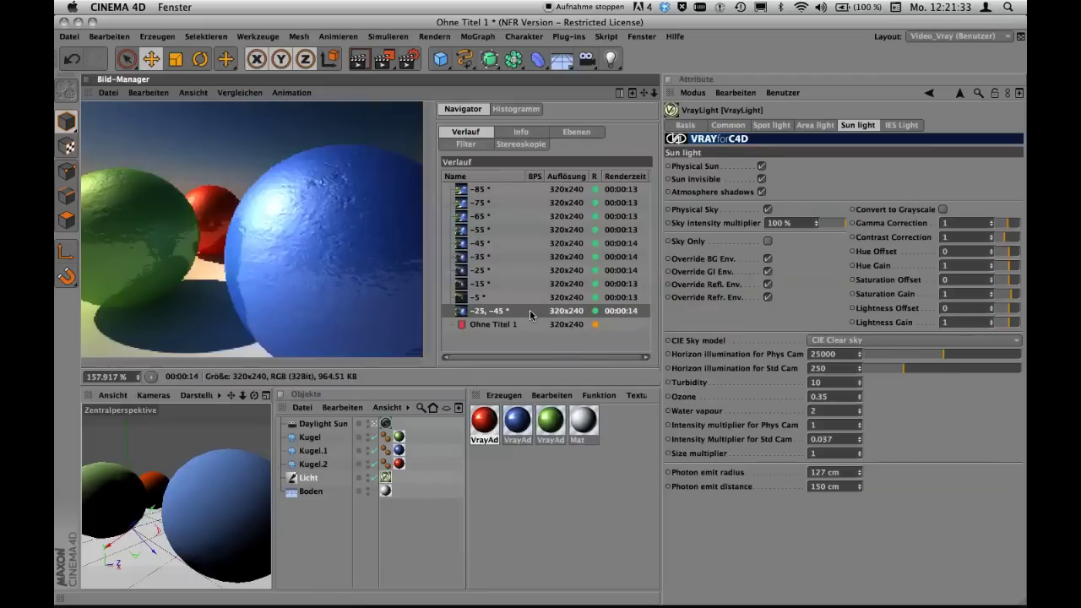
left_click(528, 324)
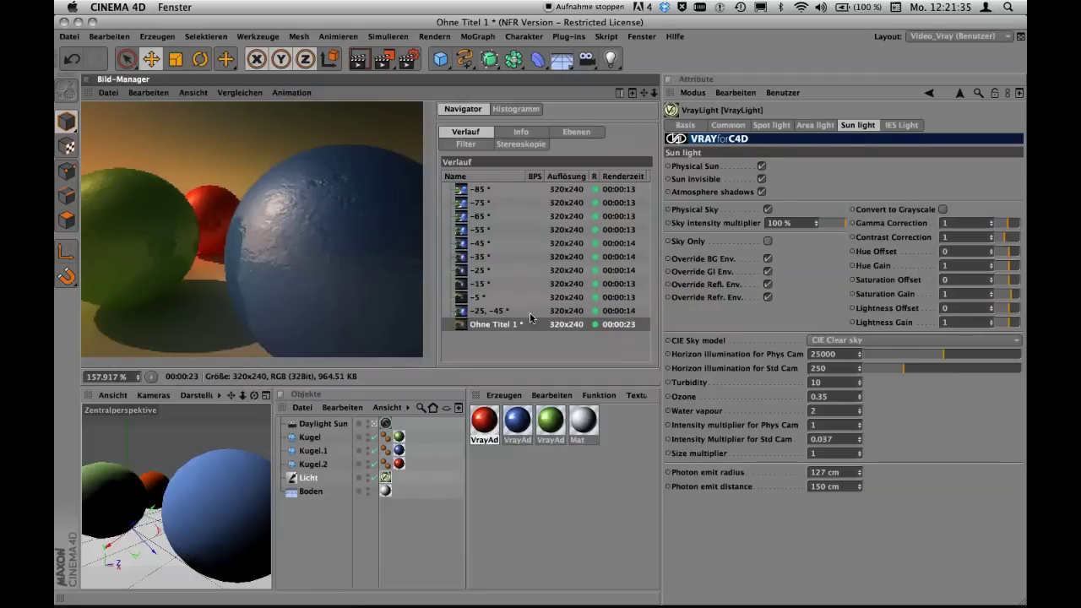
Step: Toggle between the turbidity 10 render and the -25, -45 render
left_click(530, 311)
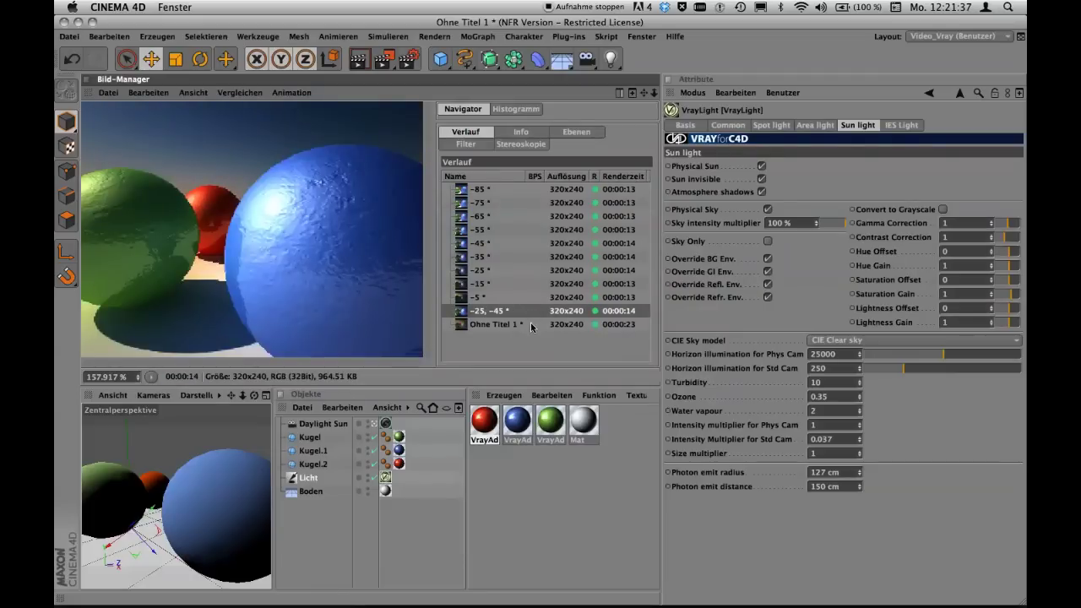
left_click(531, 323)
left_click(531, 312)
left_click(530, 323)
left_click(531, 312)
left_click(534, 324)
left_click(534, 311)
left_click(534, 324)
left_click(533, 310)
Step: Render with Turbidity 0 and compare the result against the -25, -45 render
left_click(834, 383)
type("0")
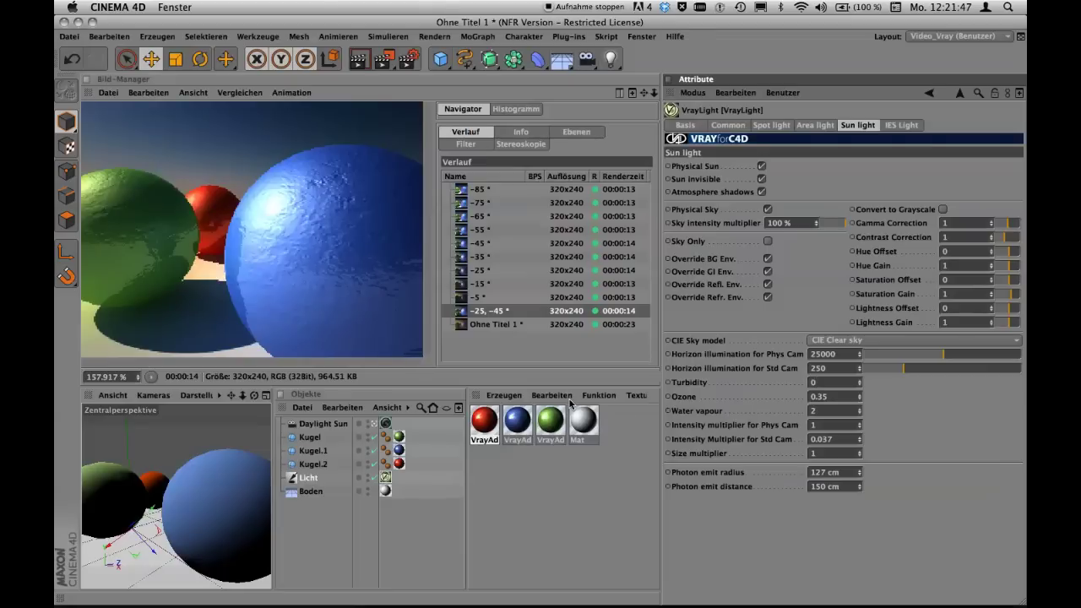
key("shift+r")
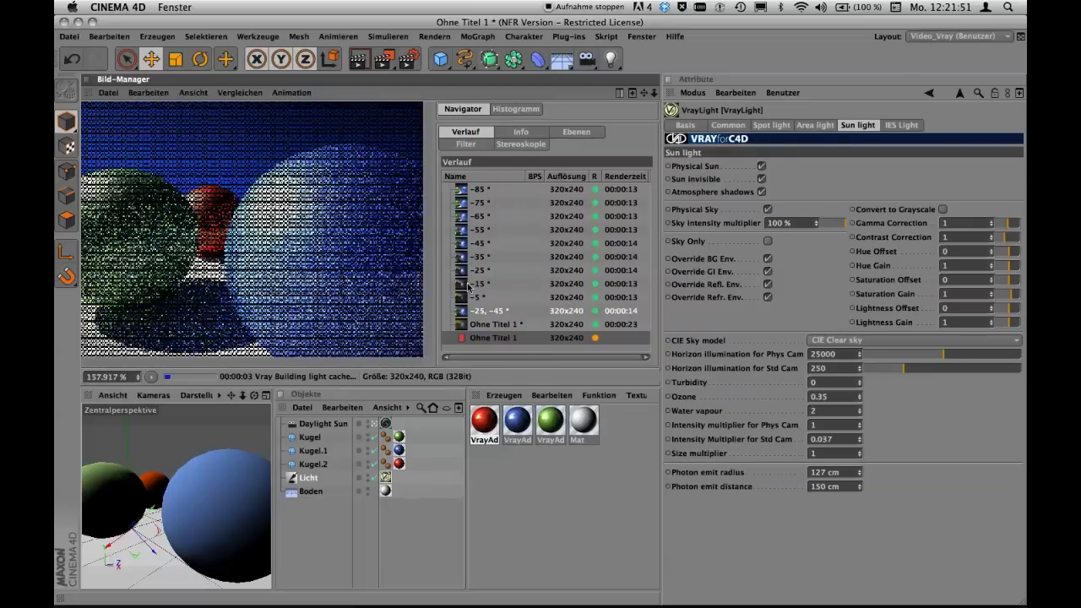
left_click(529, 312)
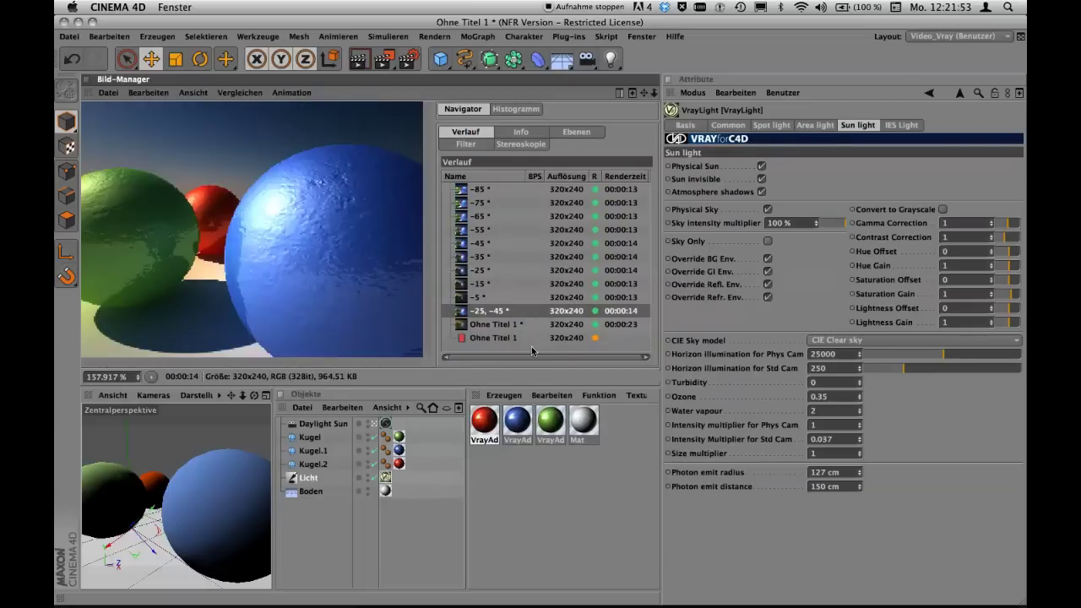
left_click(533, 338)
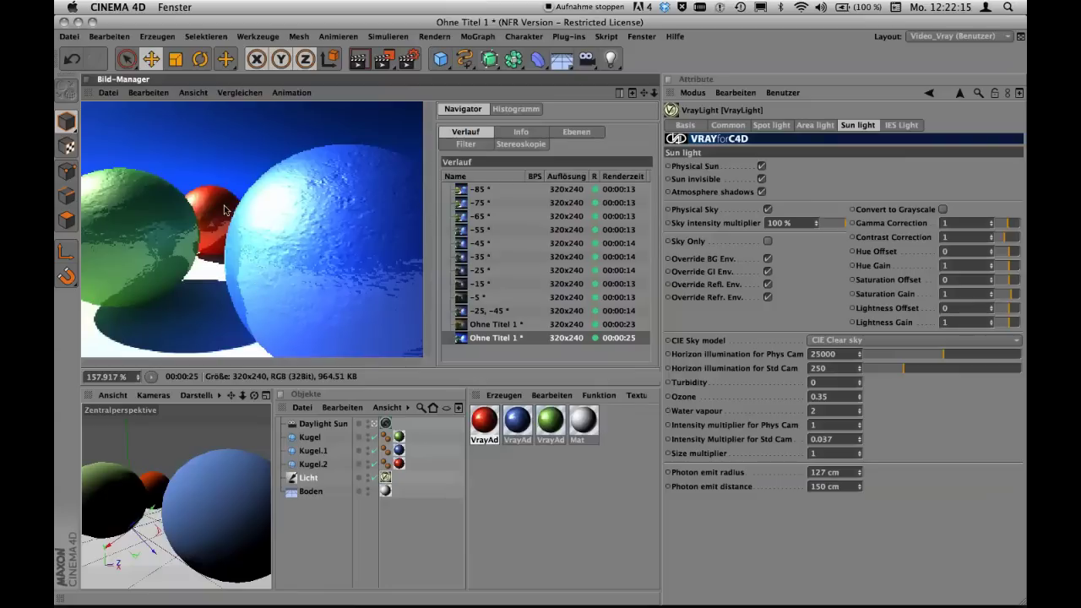
left_click(524, 311)
left_click(534, 338)
left_click(535, 311)
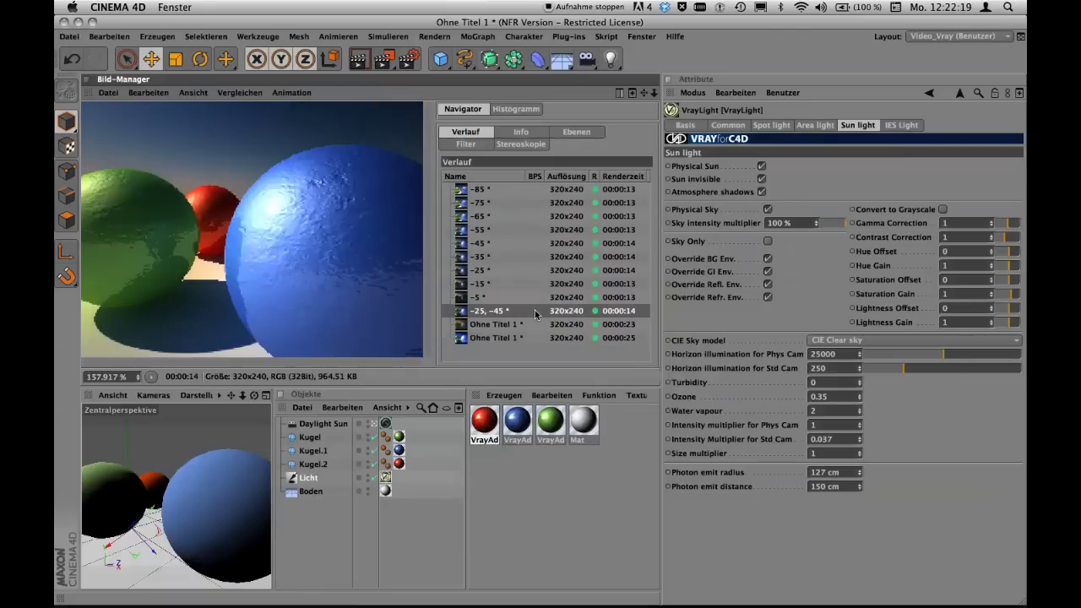
left_click(537, 339)
left_click(540, 310)
left_click(834, 384)
Step: Set Turbidity 3.5 and Ozone 0, render, and compare with the -25, -45 render
type("3.5")
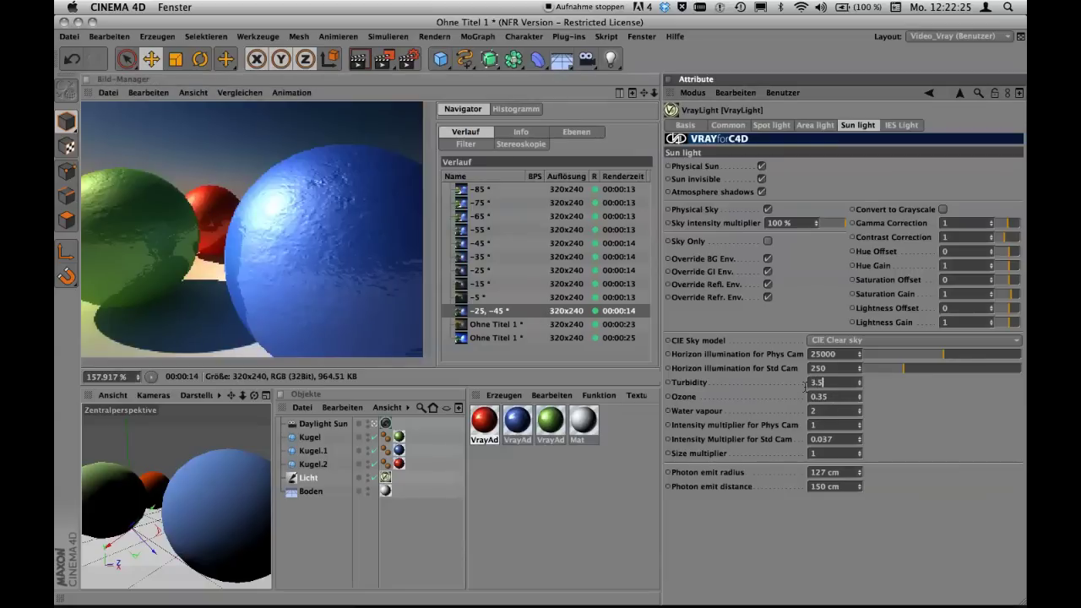
key("Return")
left_click(836, 397)
type("0")
key("shift+r")
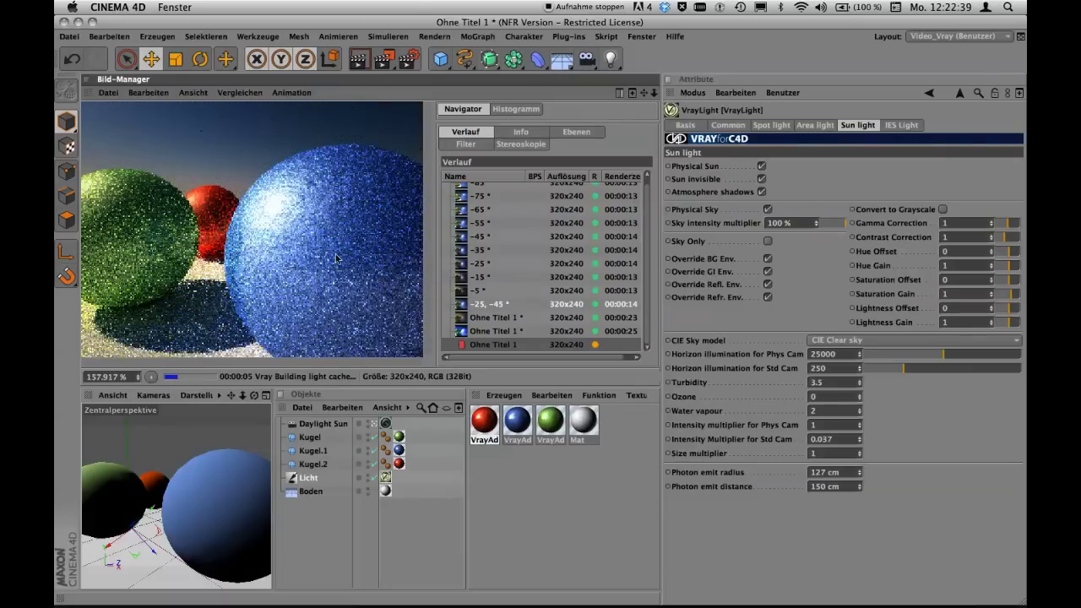
left_click(529, 305)
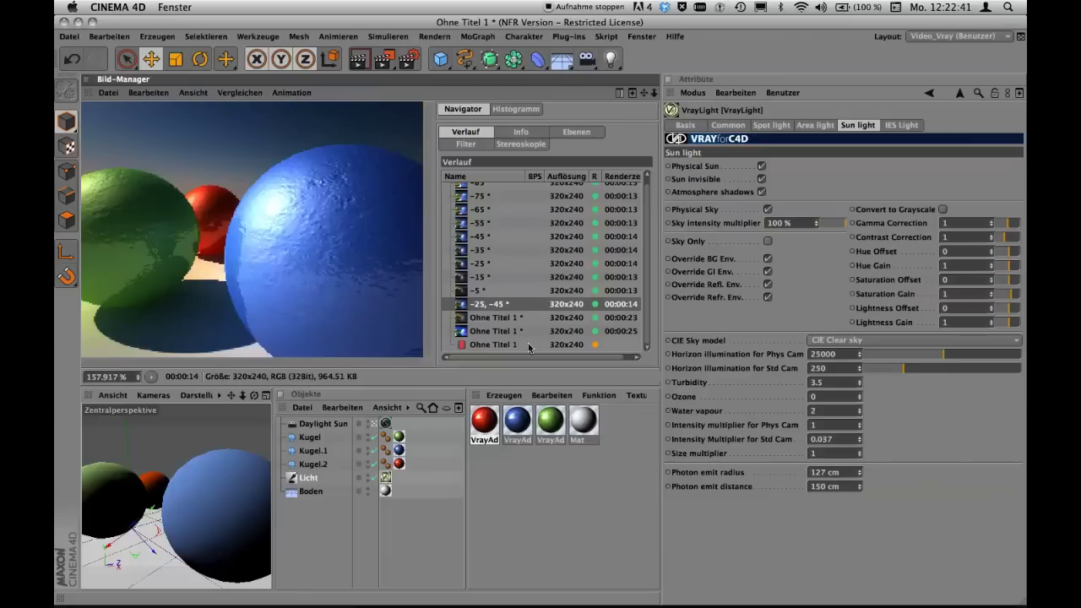
left_click(529, 347)
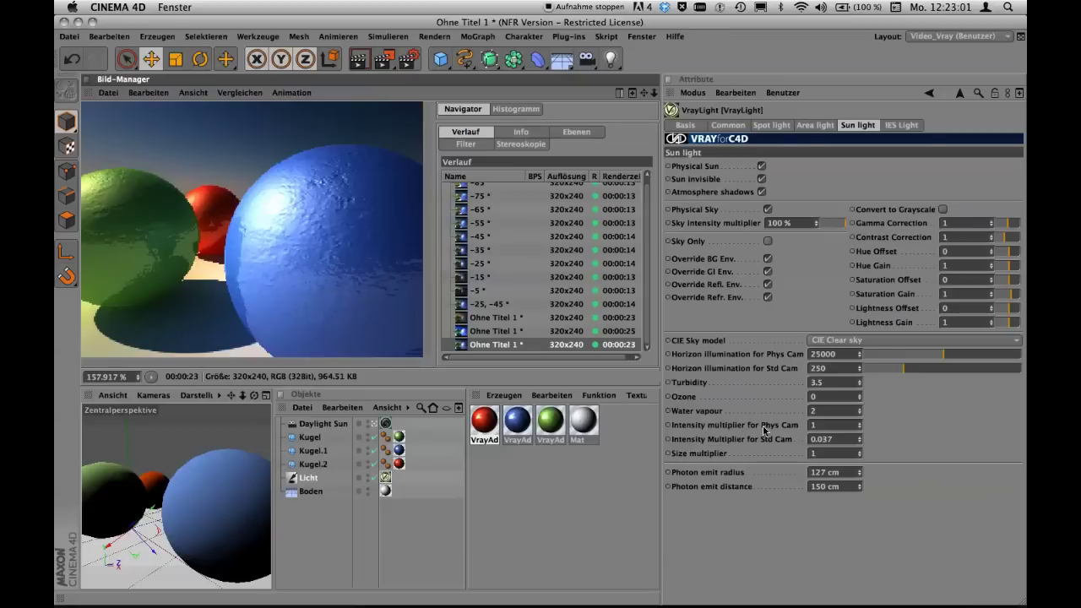
Step: Set Ozone to 10 and re-render, aborting the render already running
left_click(824, 397)
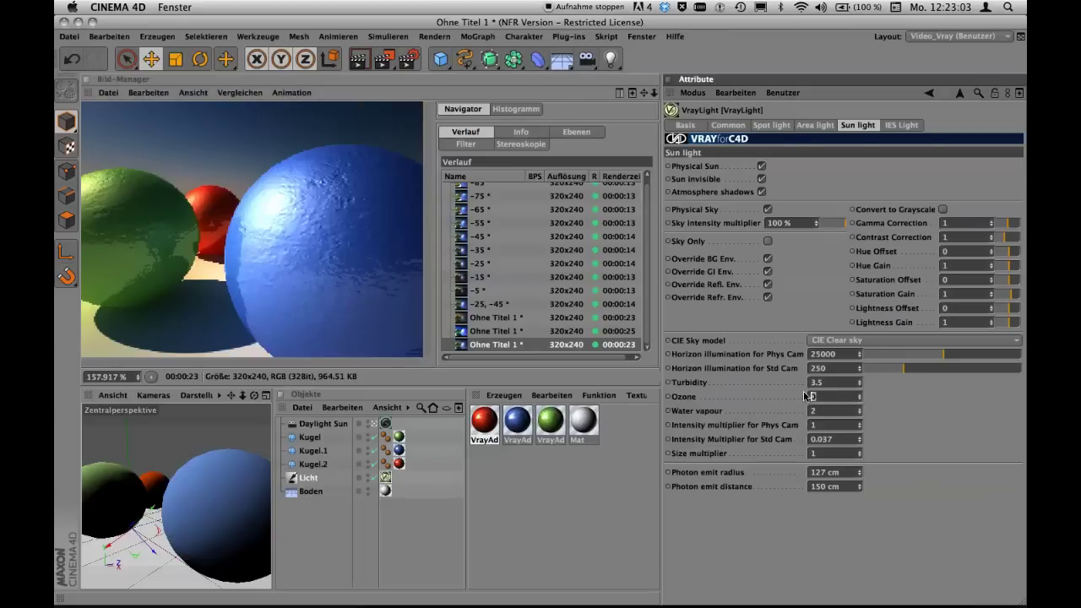
type("1")
left_click(383, 59)
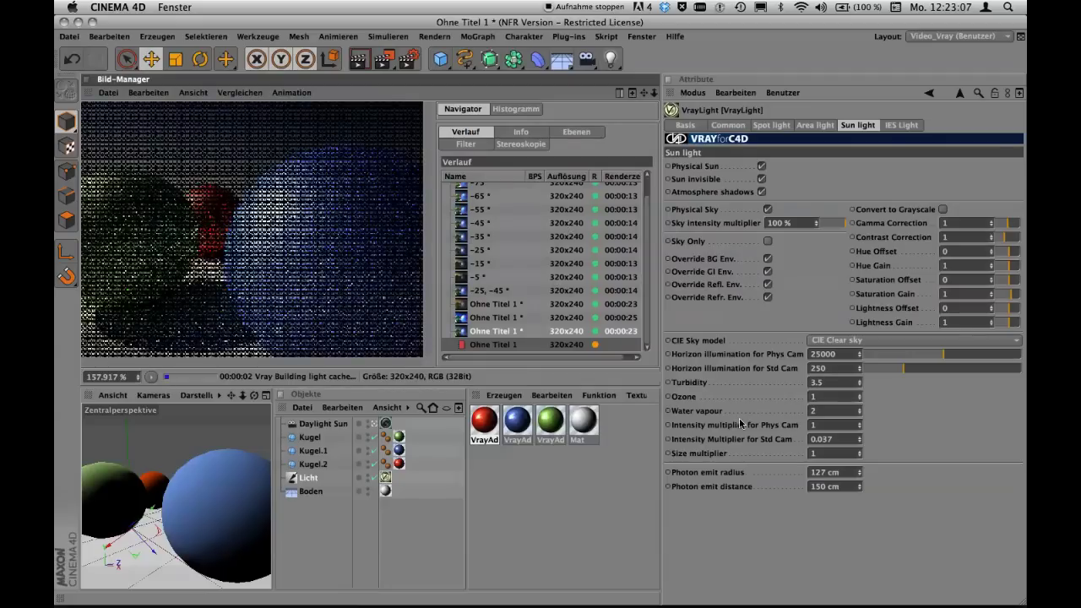
left_click(818, 396)
type("10")
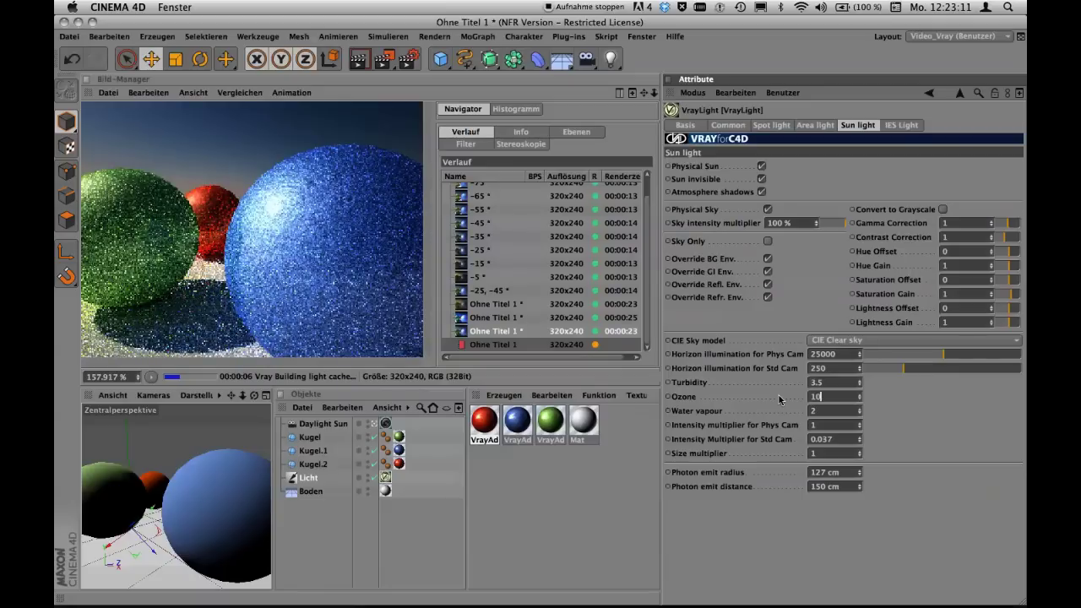
key("Return")
key("shift+r")
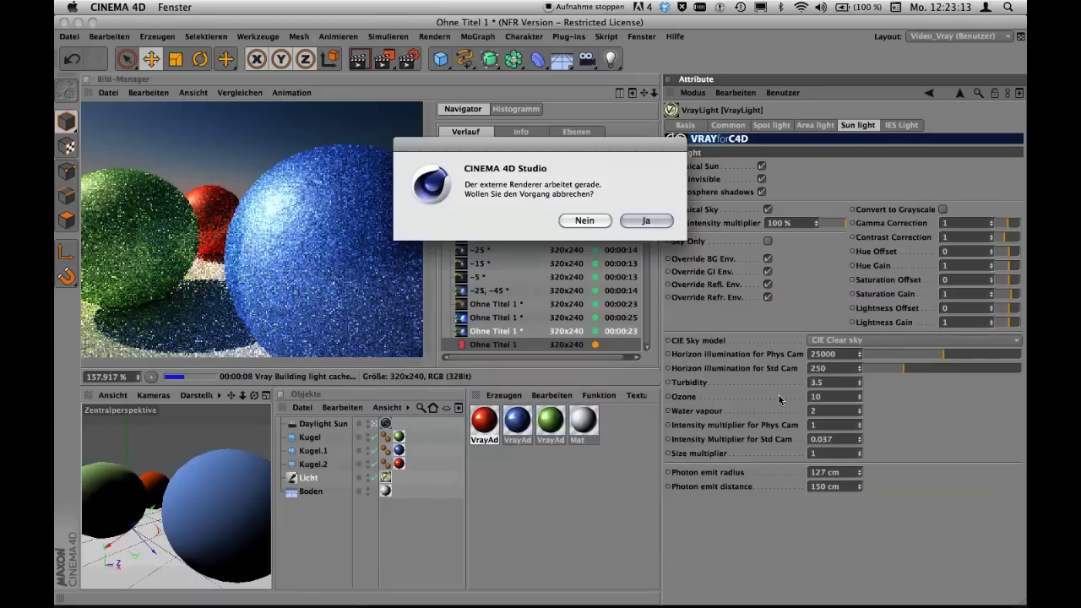
left_click(651, 221)
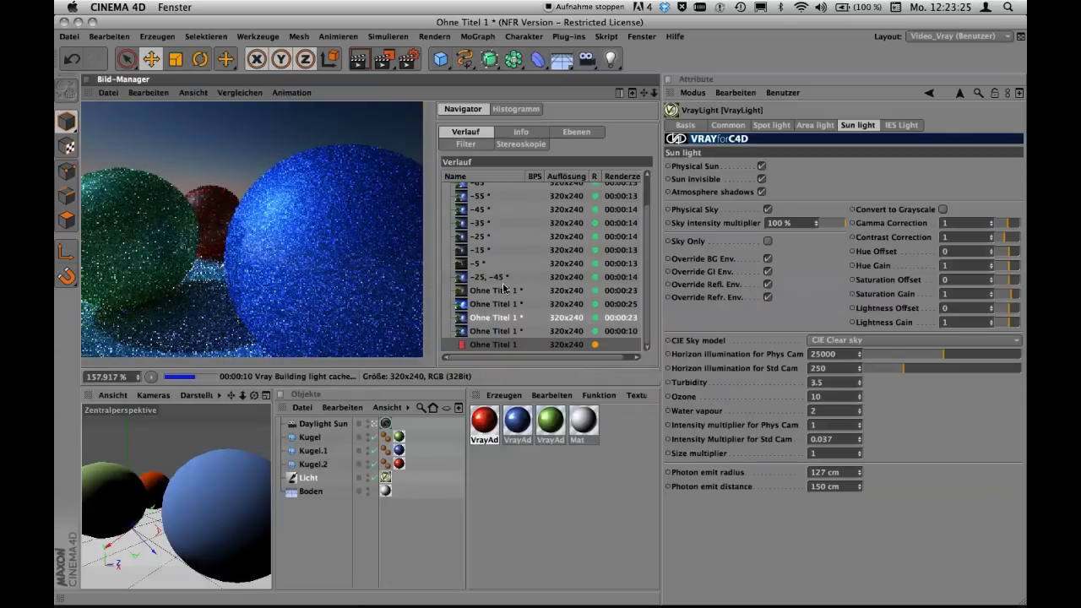
Step: Toggle between the darker ozone 10 render and the -25, -45 render
left_click(533, 279)
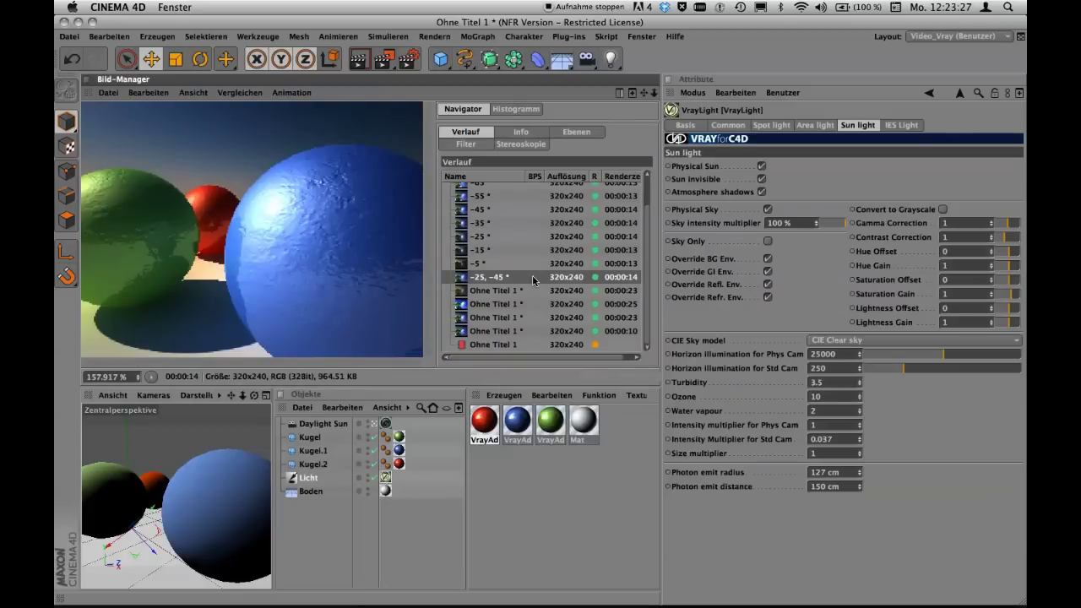
left_click(535, 345)
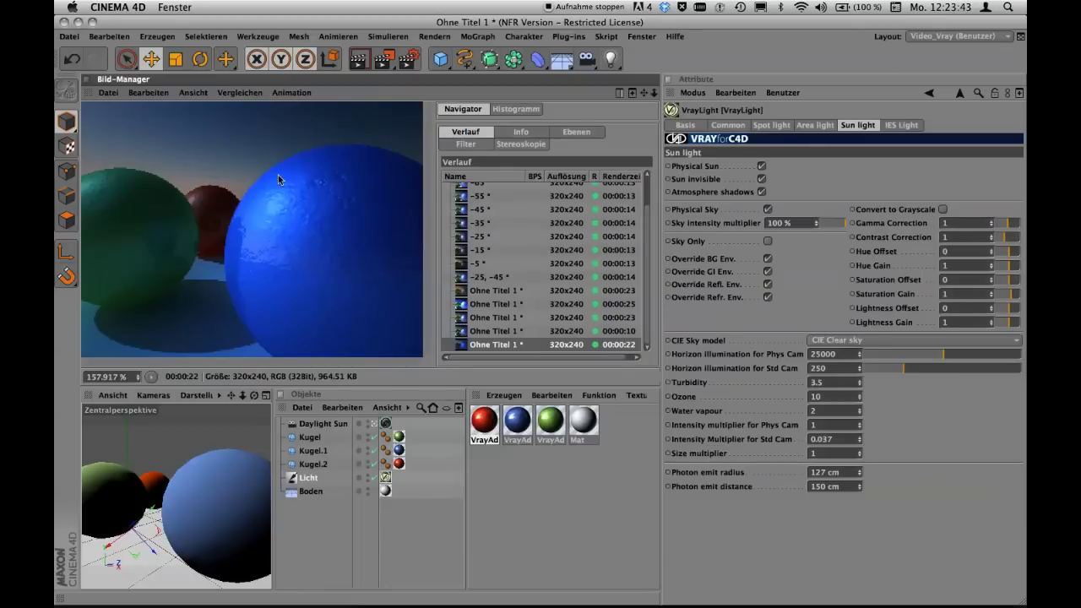
left_click(538, 277)
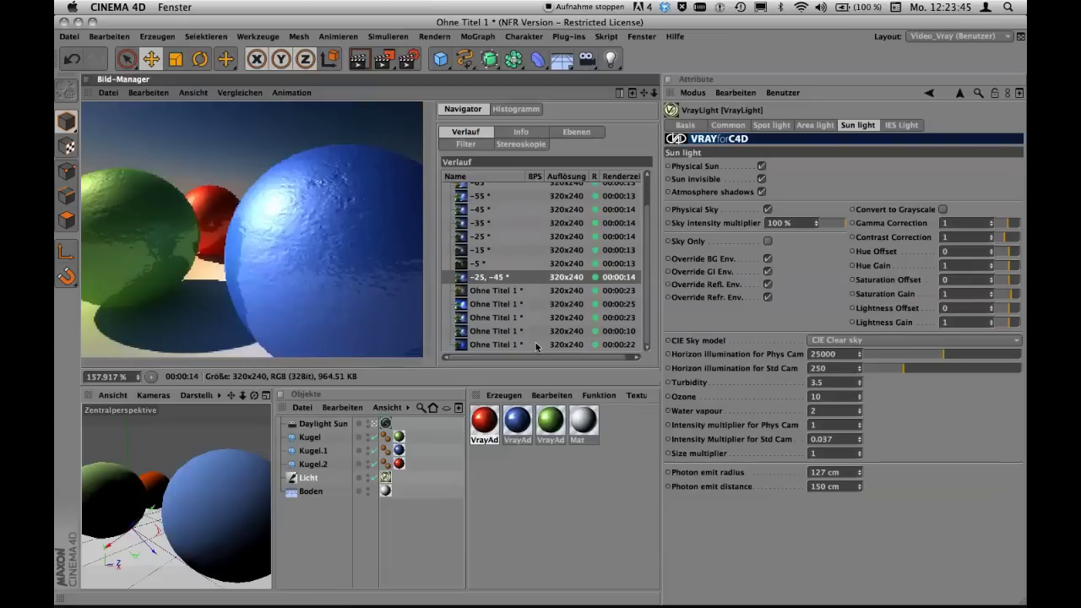
left_click(536, 345)
left_click(537, 279)
left_click(539, 347)
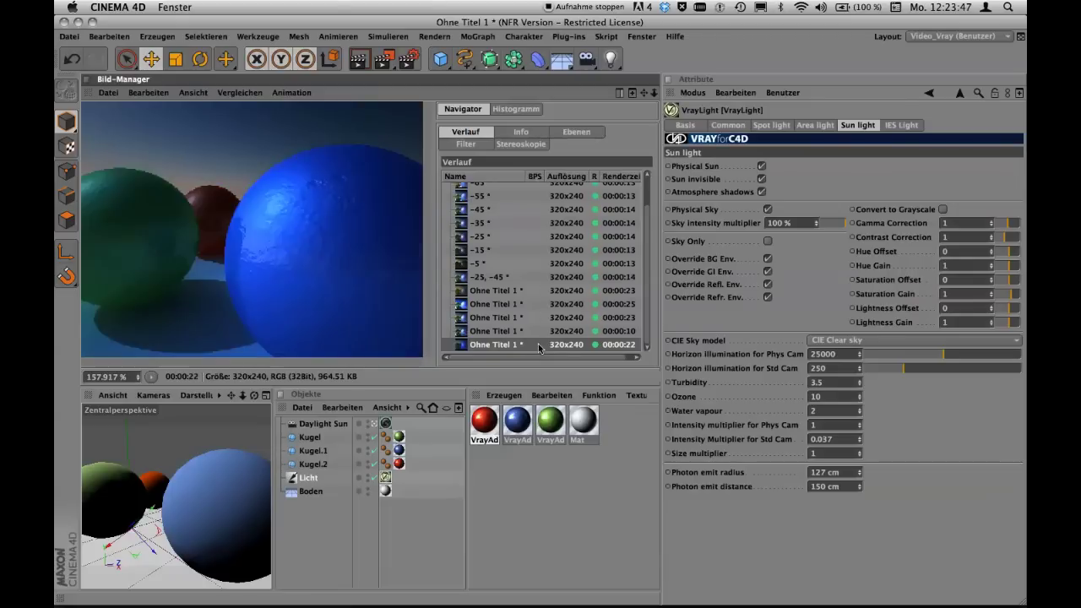
left_click(538, 277)
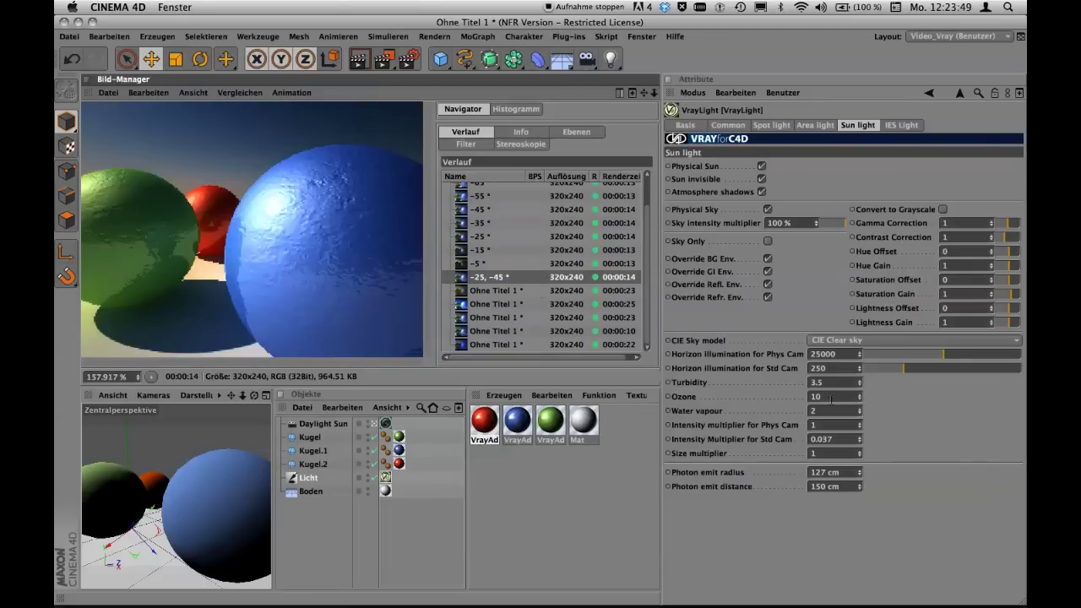
left_click_drag(831, 397, 804, 397)
Step: Enter 0.35 as the sun's Ozone value and confirm it
type("0")
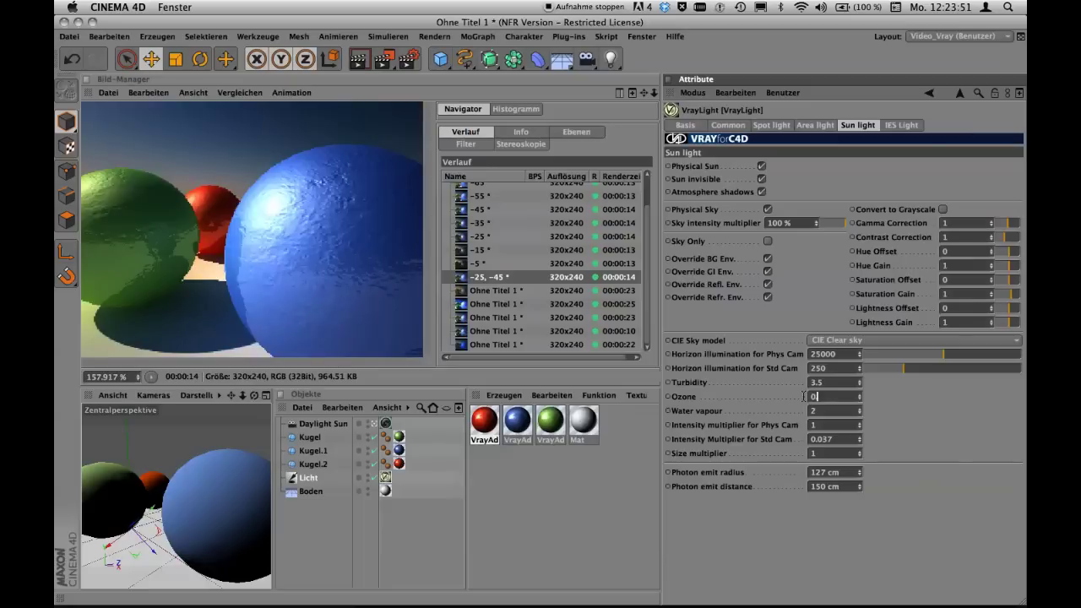
type(".35")
left_click(719, 387)
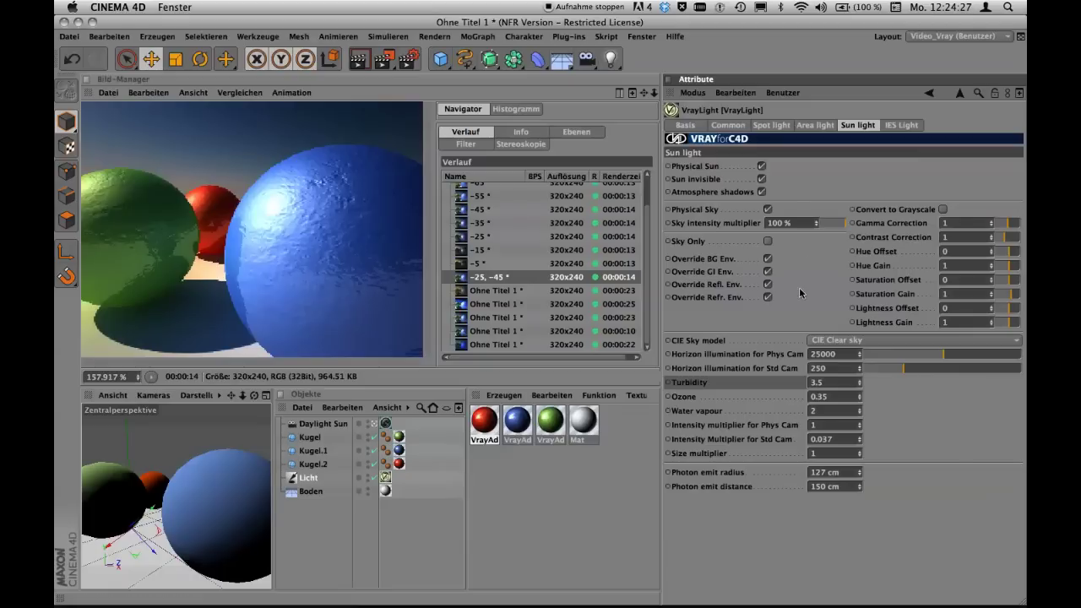
left_click(730, 125)
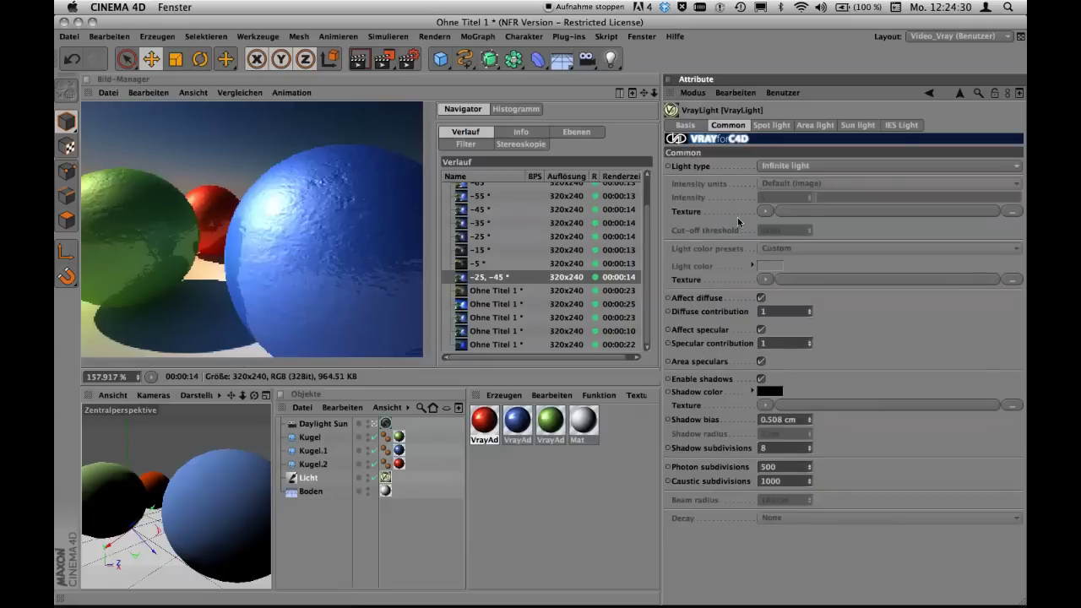
left_click(859, 126)
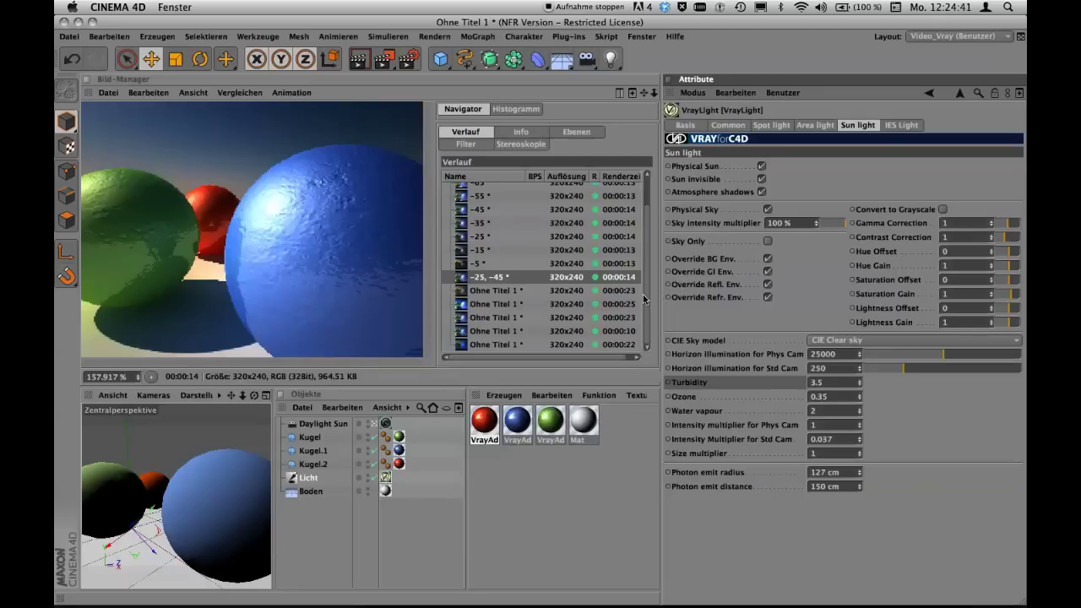
scroll(647, 278, "up", 3)
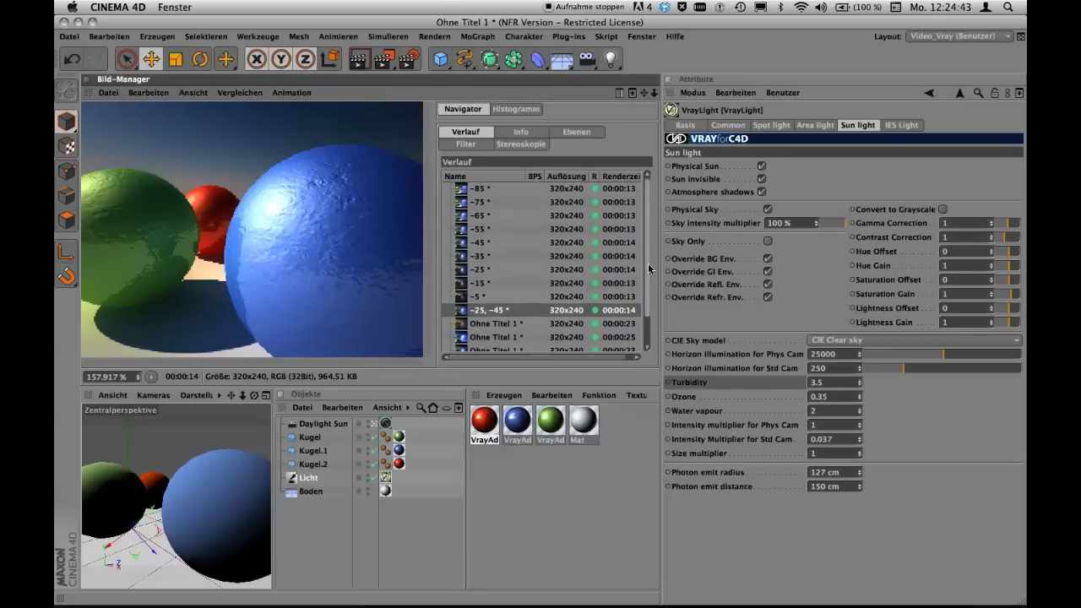
scroll(655, 262, "down", 1)
scroll(654, 287, "down", 1)
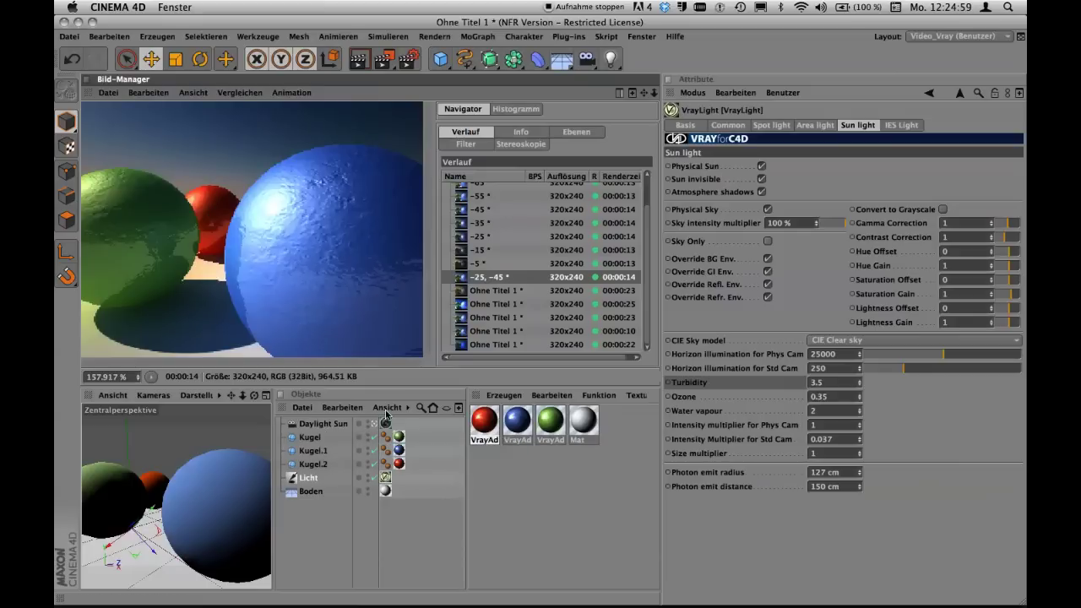
left_click(318, 424)
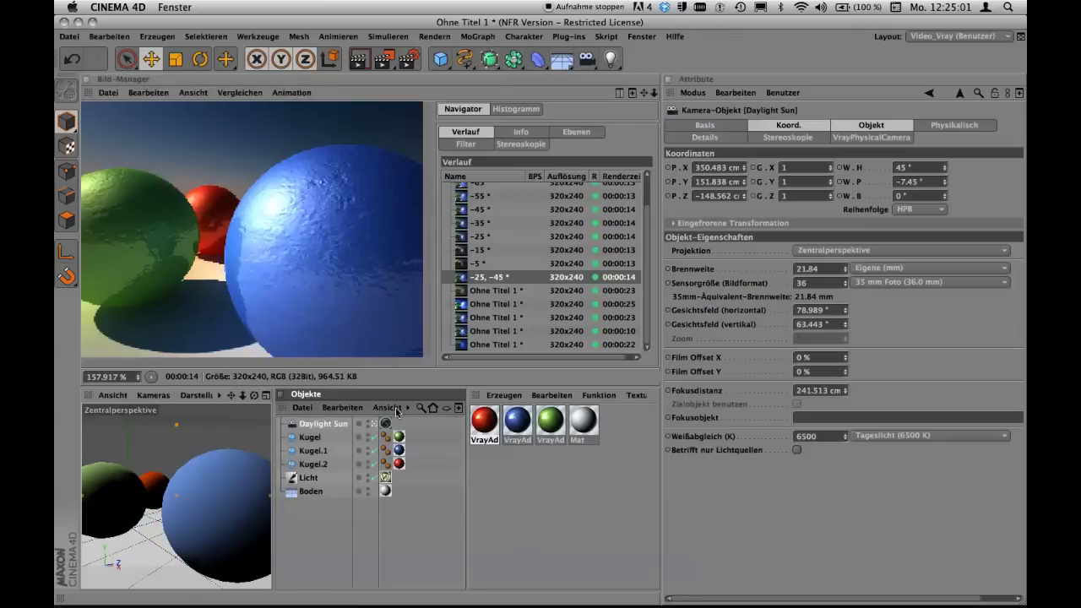
left_click(304, 408)
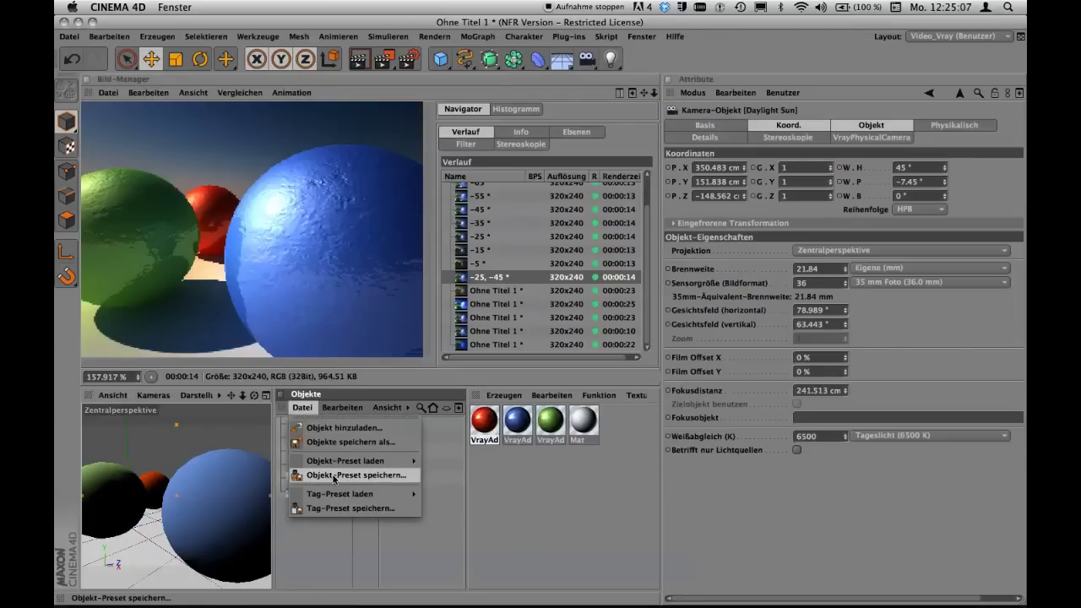
left_click(319, 528)
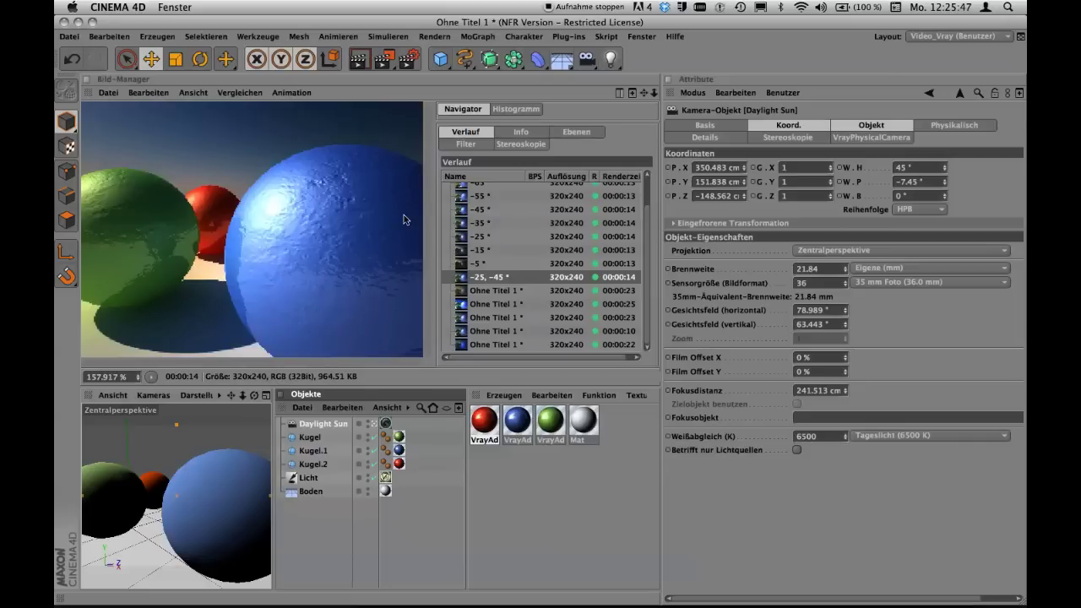
Step: Check Licht's VRayLight tag, then open the Daylight Sun physical camera's Lens parameters
left_click(309, 478)
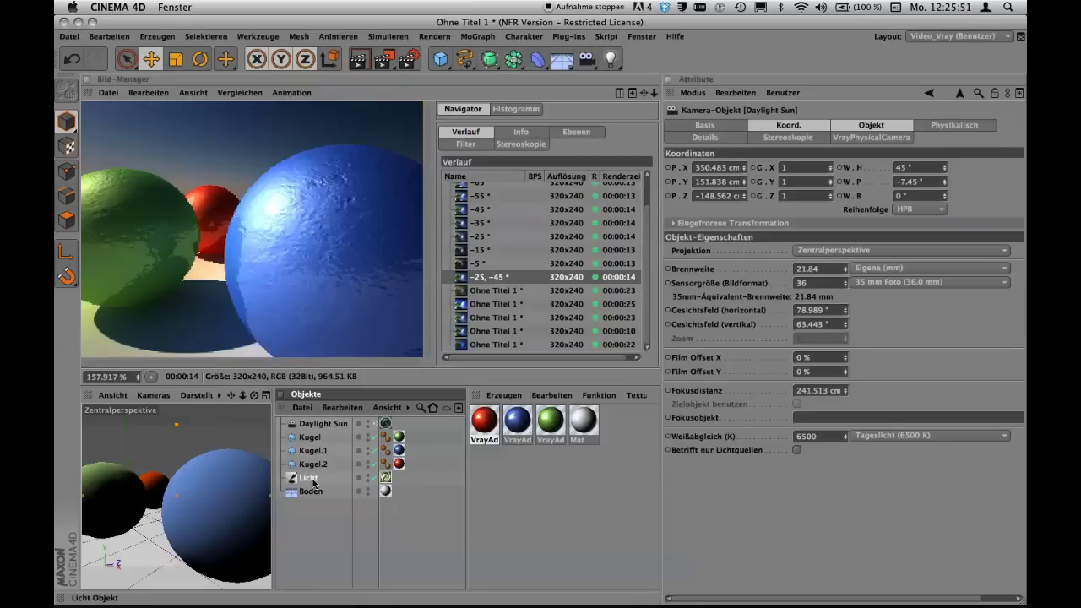
left_click(386, 478)
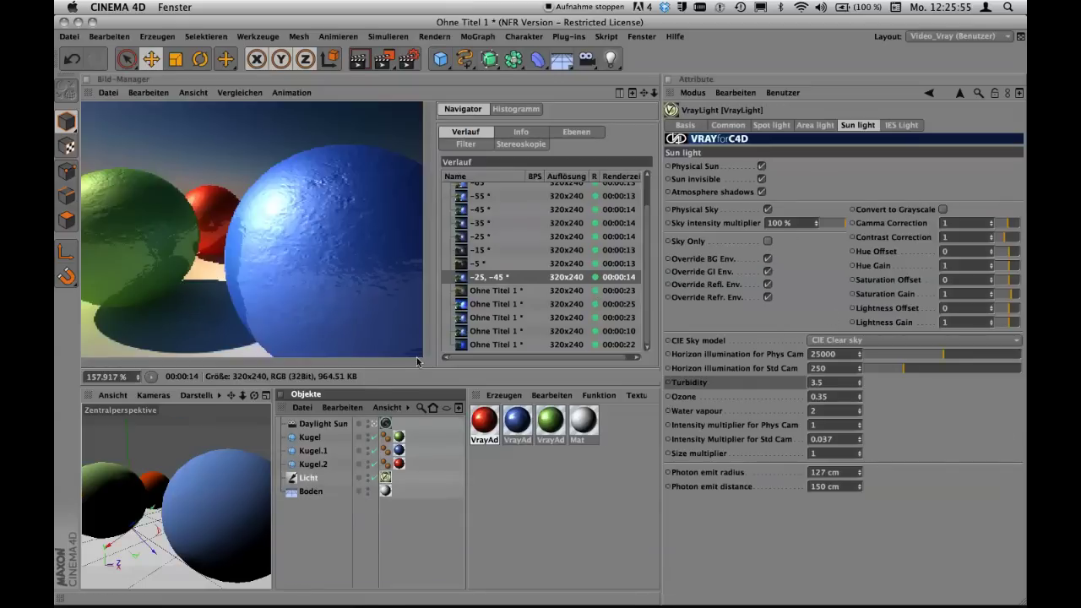
left_click(345, 424)
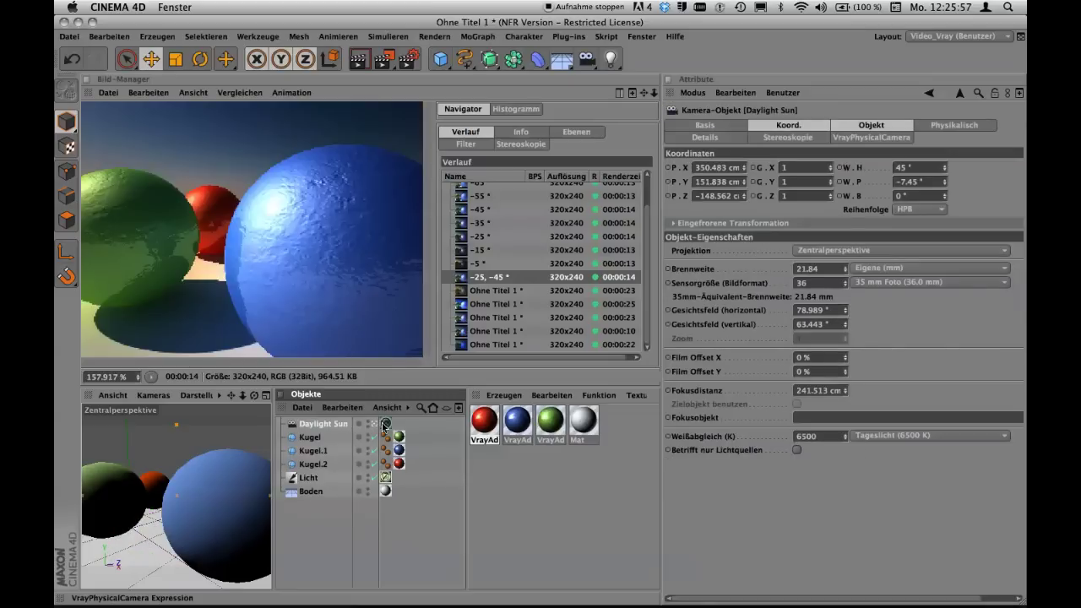
left_click(386, 423)
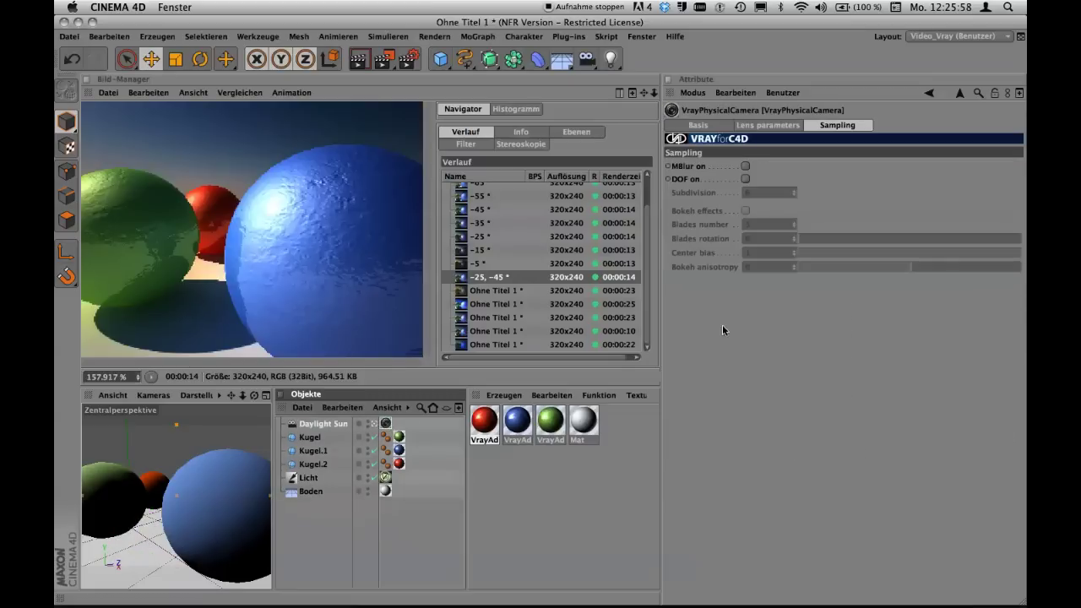
left_click(764, 126)
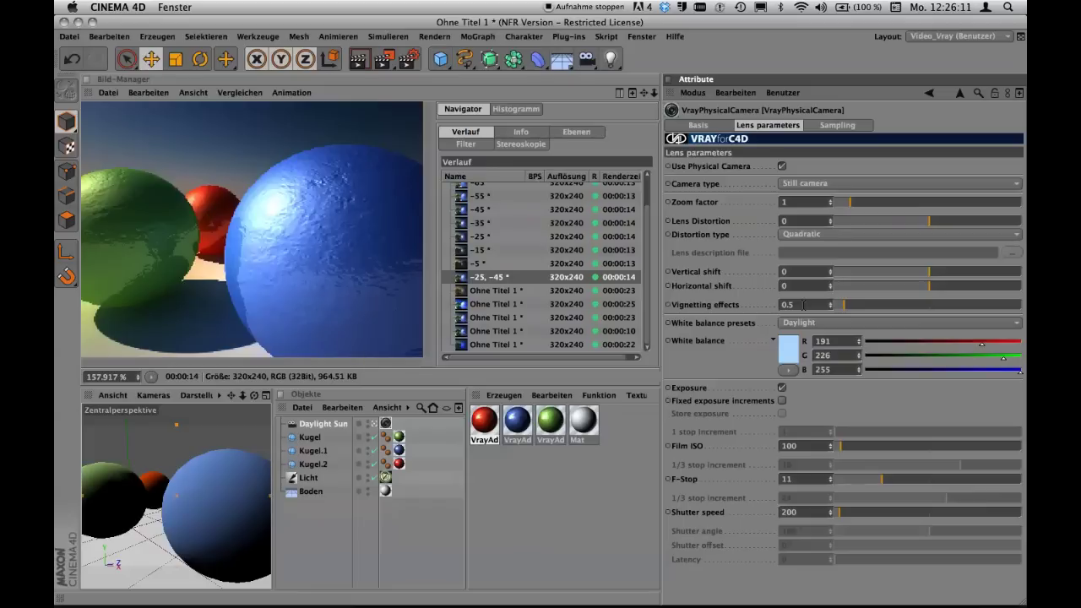
Step: Set the camera's vignetting from 0.5 to 0 and start a new render
double_click(808, 305)
type("0")
key("Return")
key("shift+r")
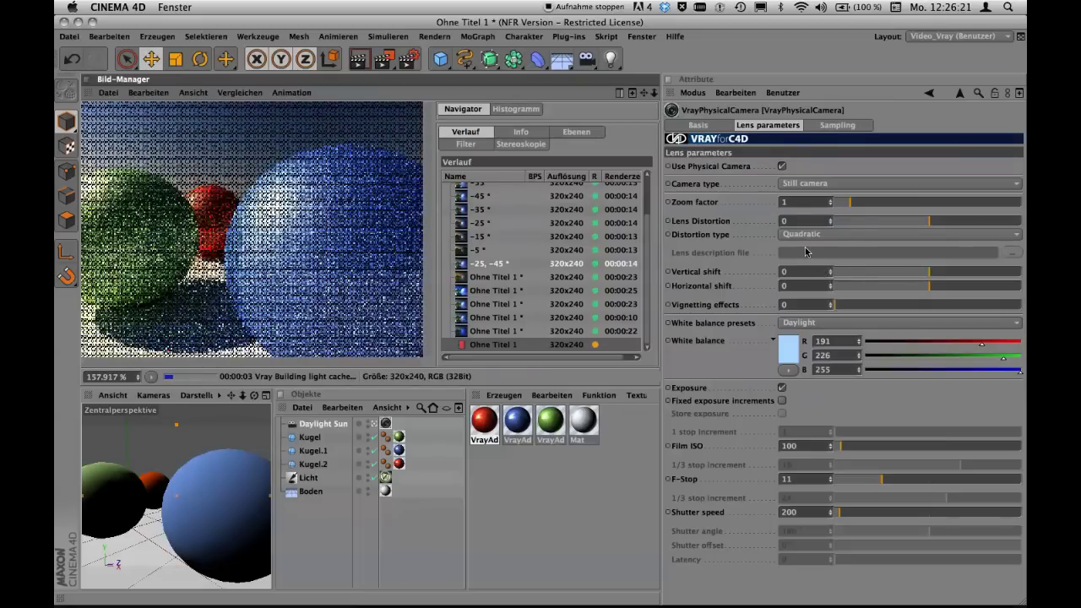
Step: Flick between the darker -25, -45 render and the brighter vignetting-free render in the history
left_click(528, 265)
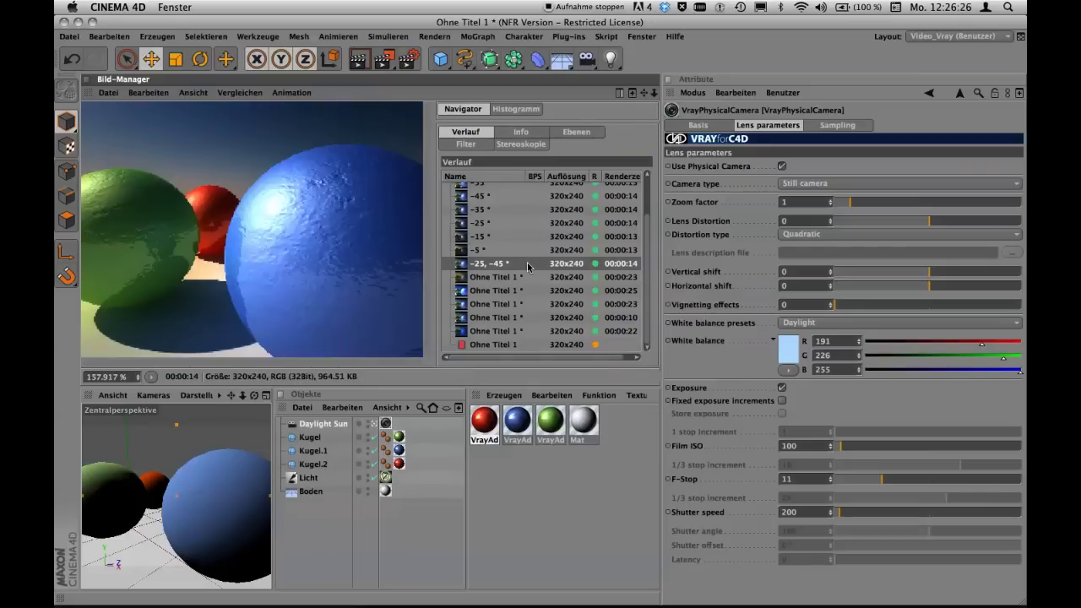
left_click(526, 347)
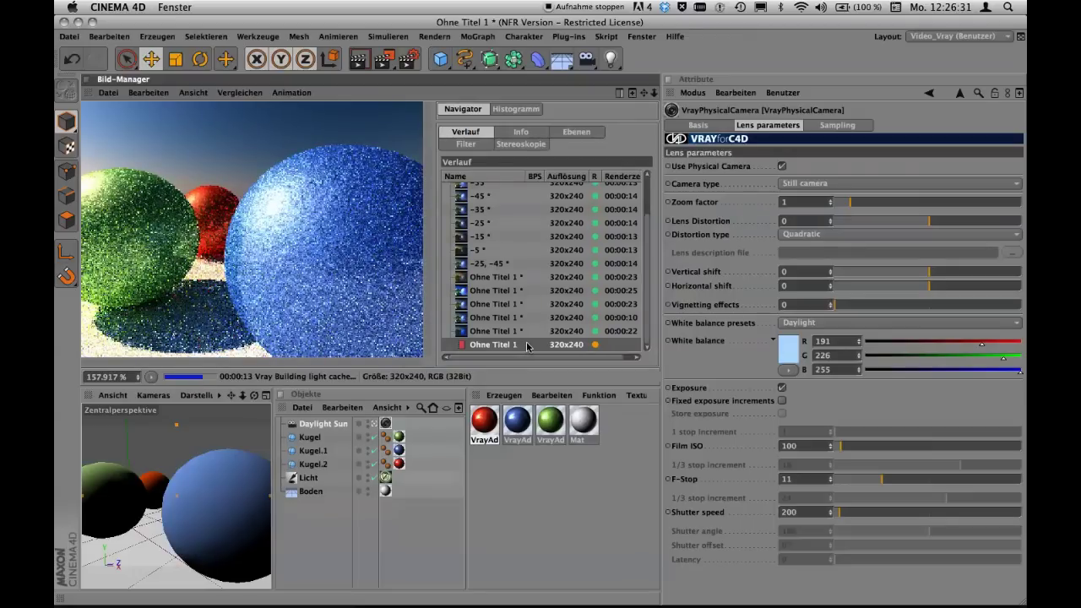
left_click(534, 266)
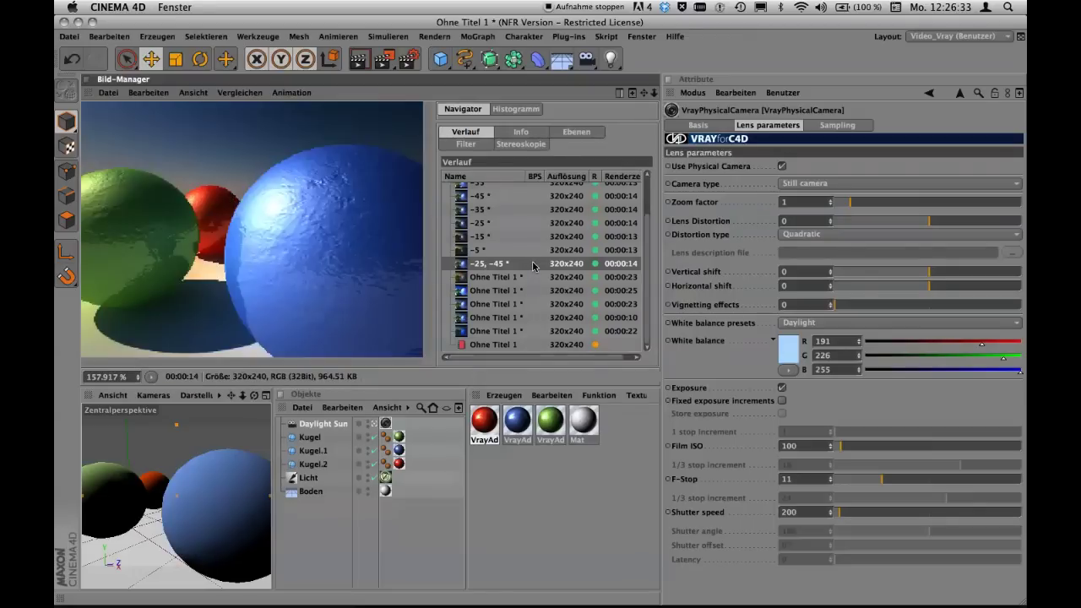
left_click(541, 345)
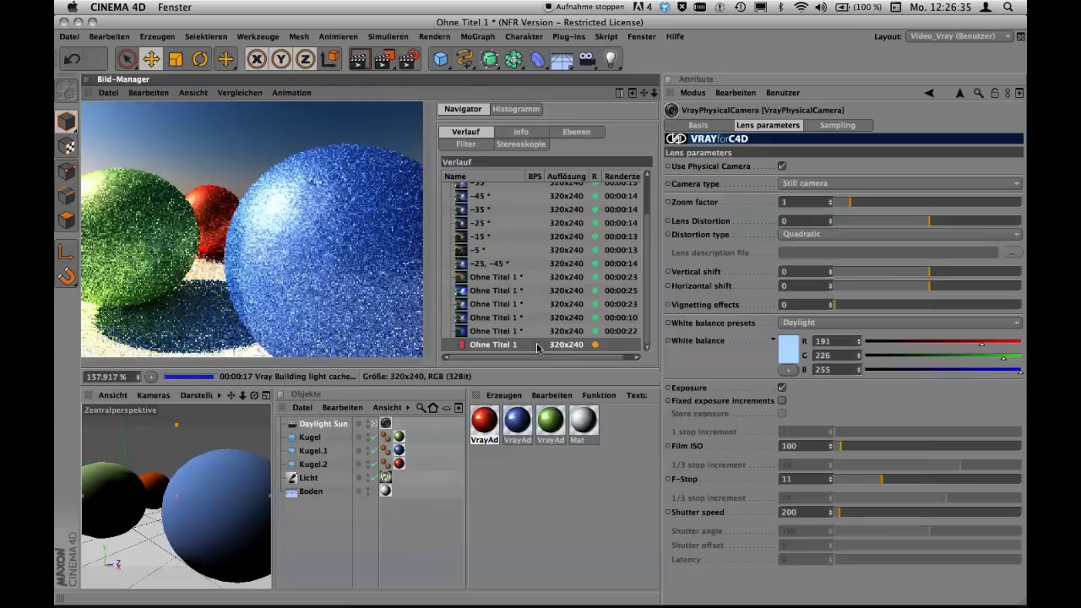
left_click(530, 266)
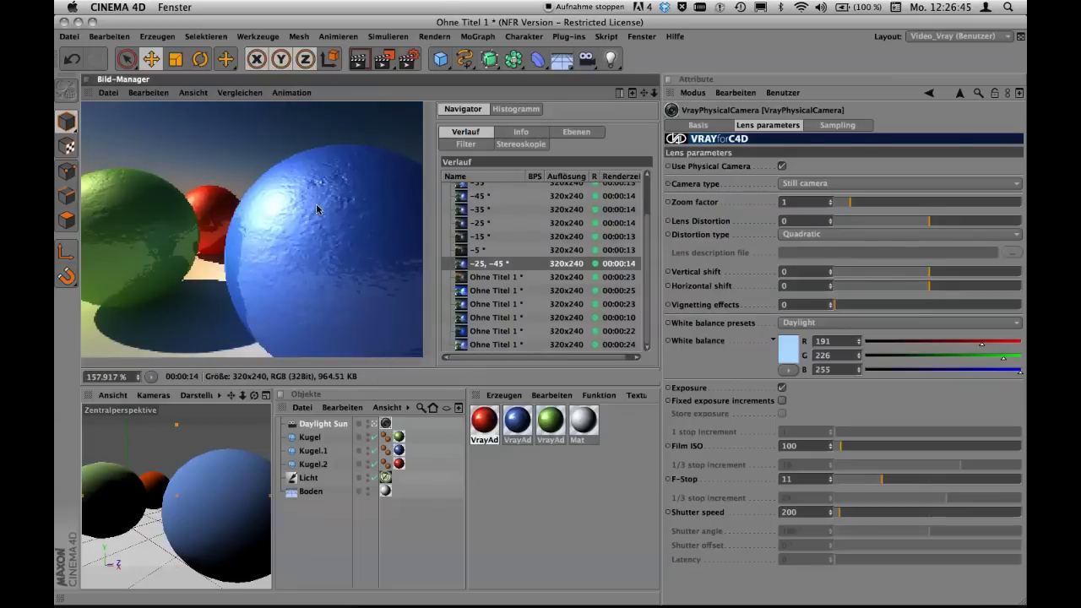
left_click(530, 346)
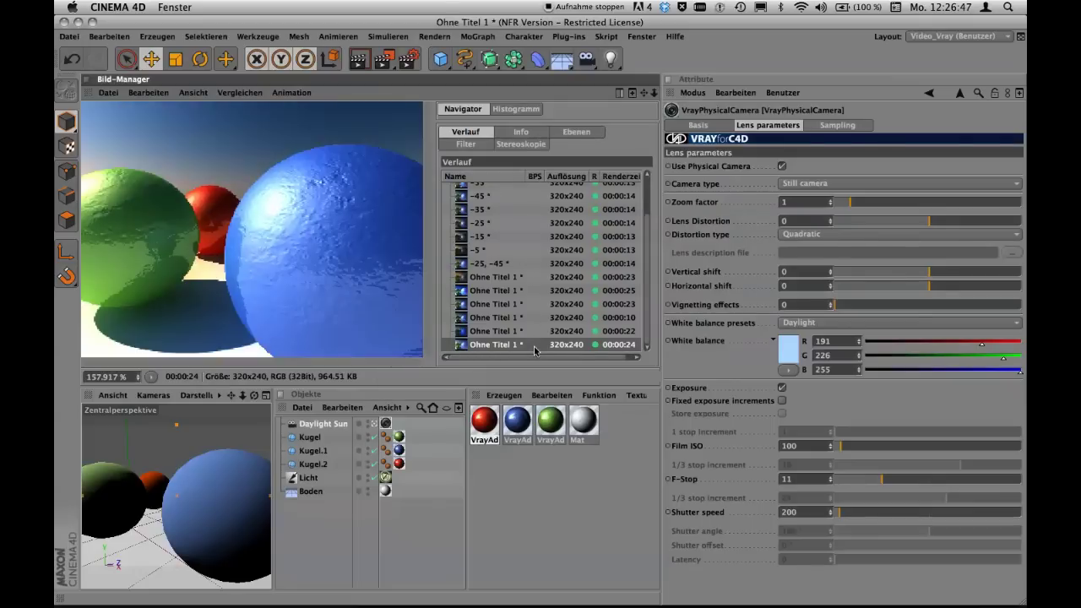
left_click(531, 266)
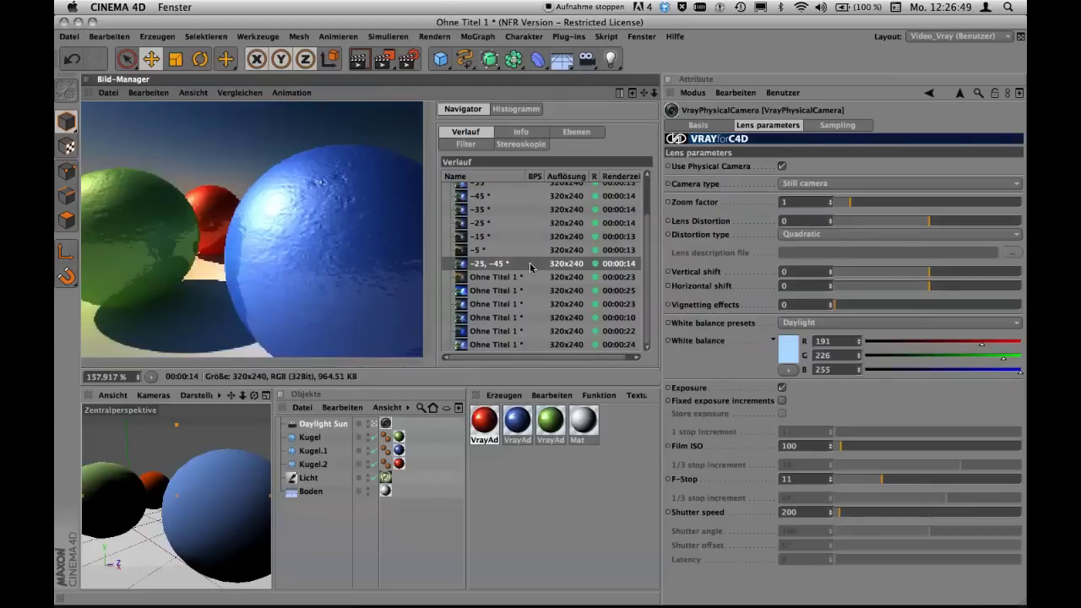
left_click(536, 347)
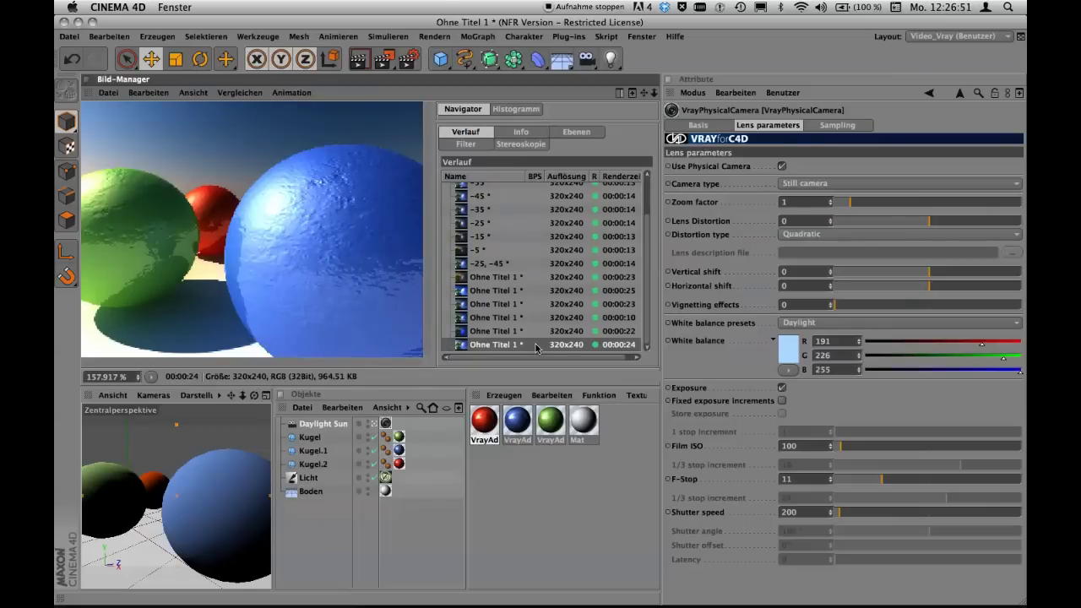
left_click(532, 266)
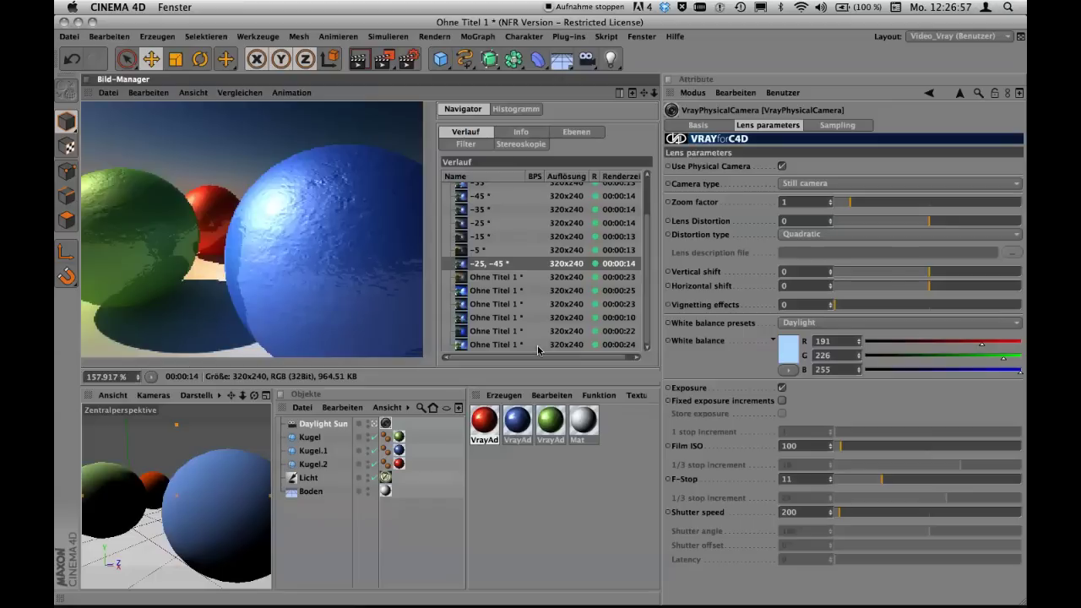
left_click(538, 347)
left_click(540, 264)
left_click(535, 344)
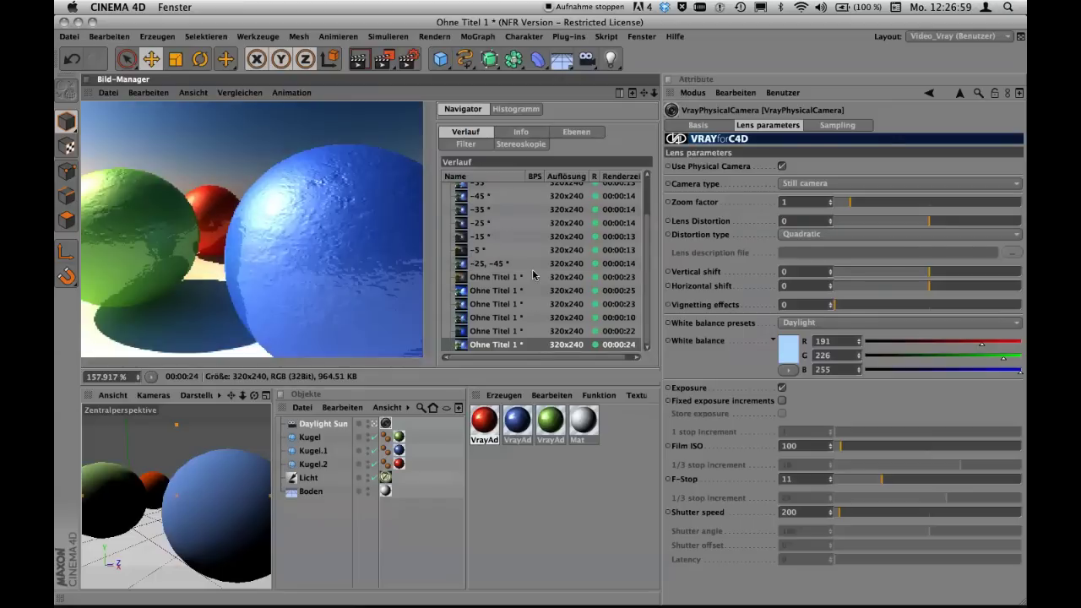
left_click(535, 264)
left_click(536, 345)
left_click(532, 264)
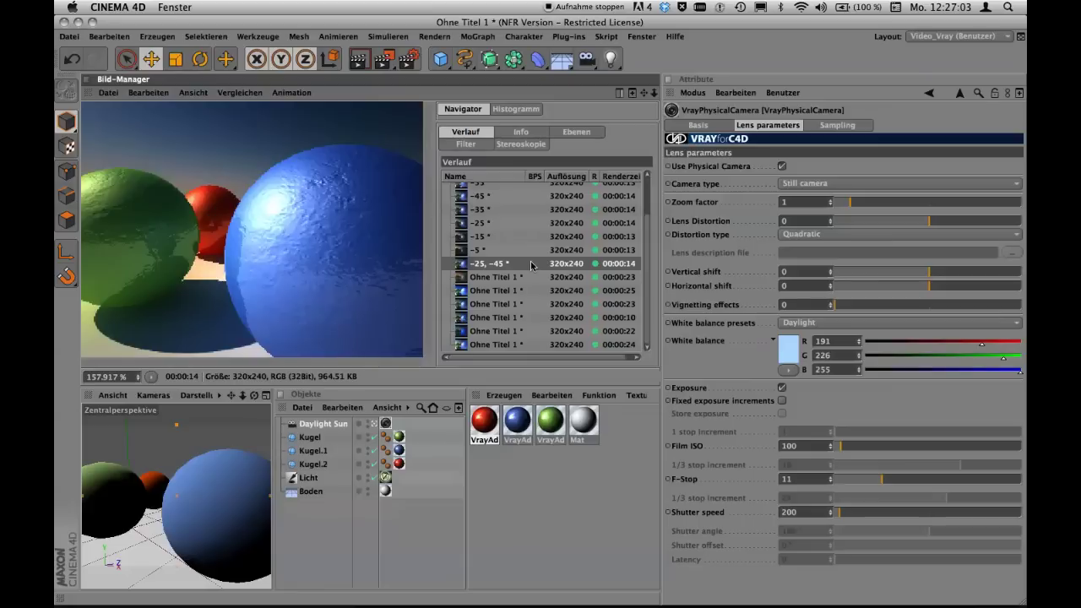
left_click(536, 346)
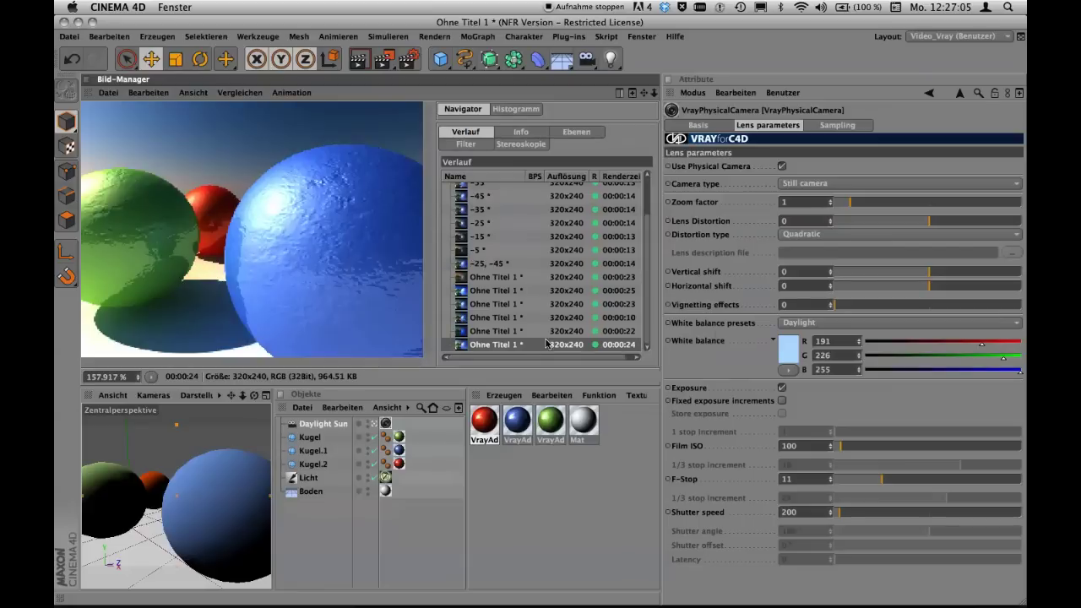
left_click(802, 305)
Step: Set the V-Ray camera's vignetting to 1 and re-render the spheres
type("1")
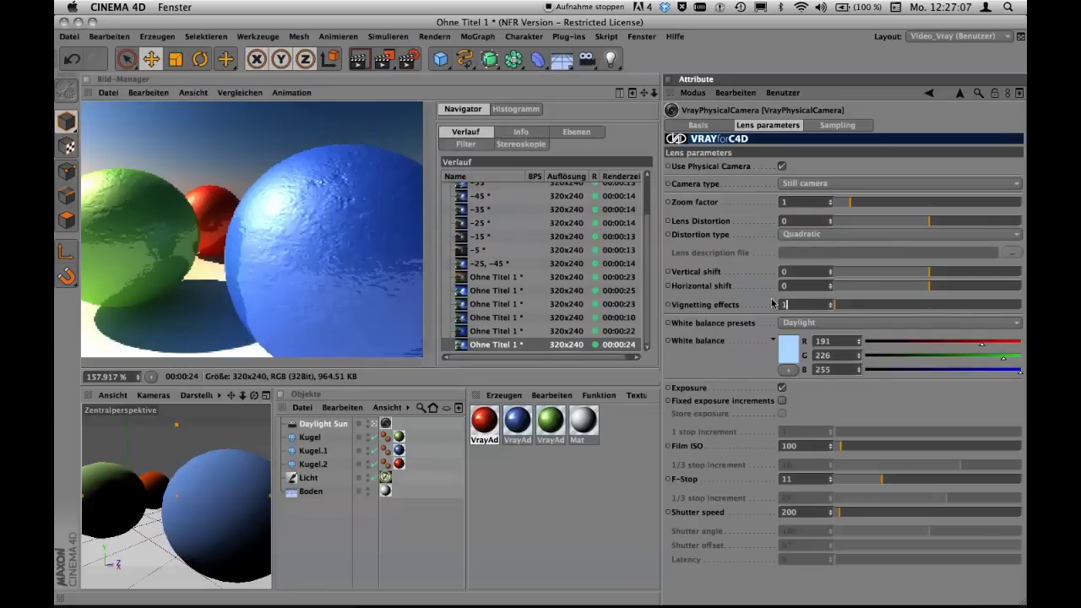
key("Return")
key("shift+r")
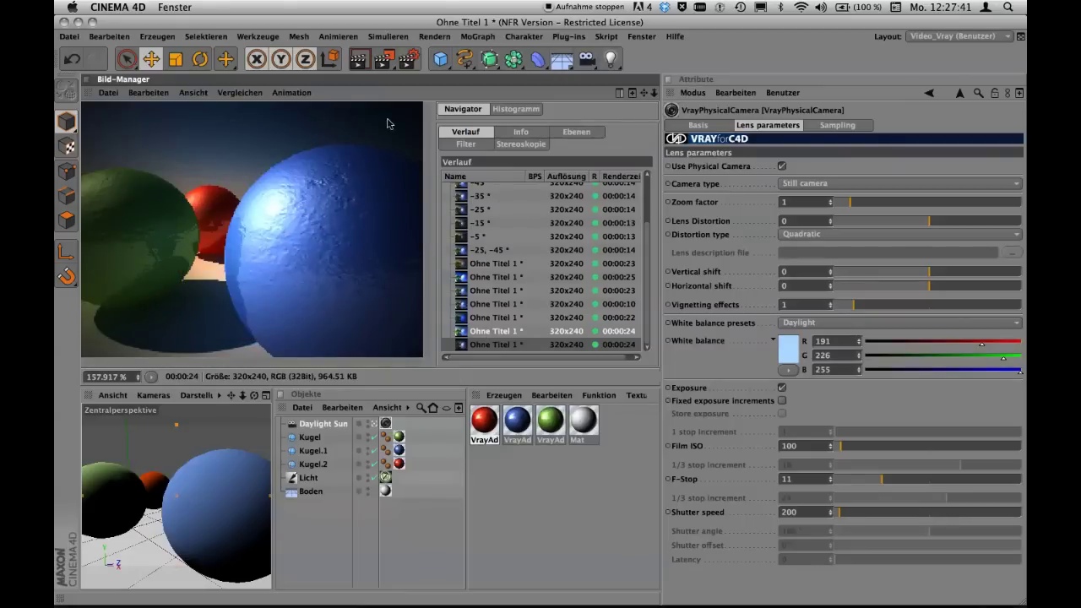
Step: Flip between the vignetted render and the brighter -25, -45 render, ending on -25, -45
left_click(524, 251)
left_click(535, 347)
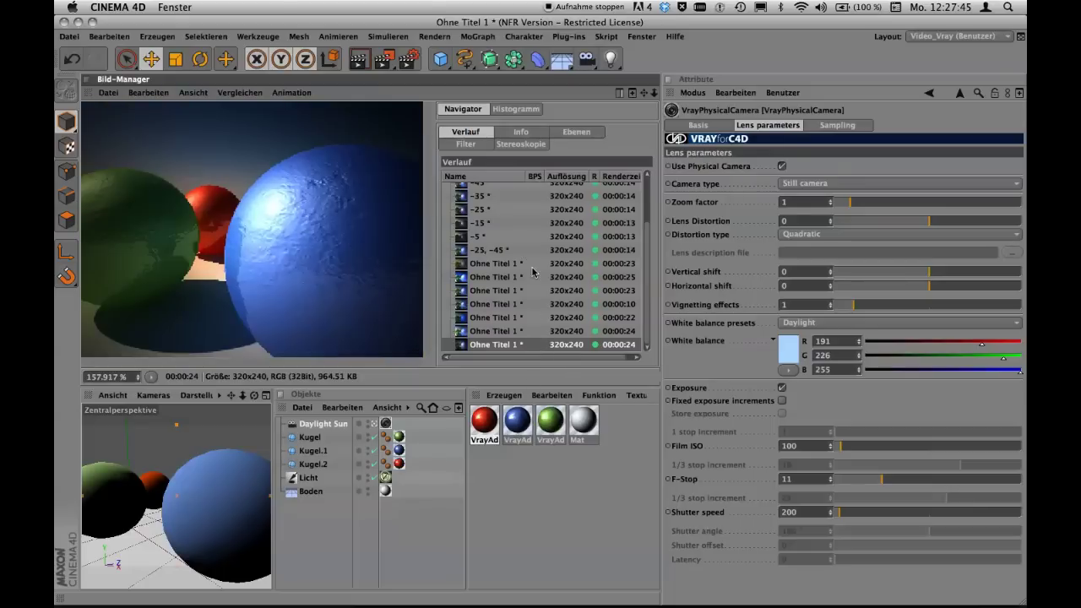
left_click(536, 252)
left_click(522, 346)
left_click(528, 253)
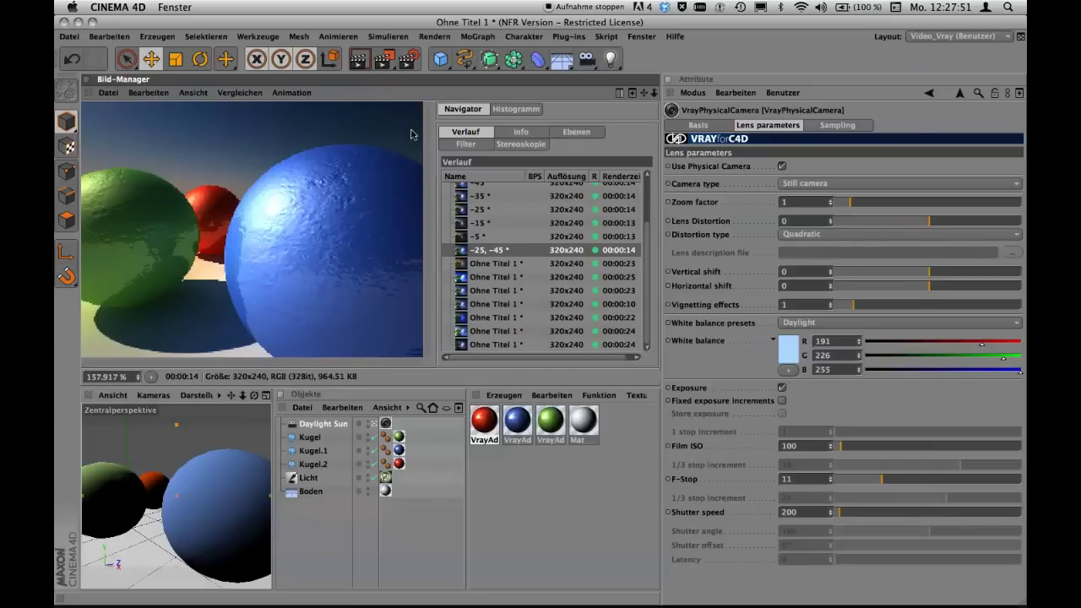
left_click(533, 348)
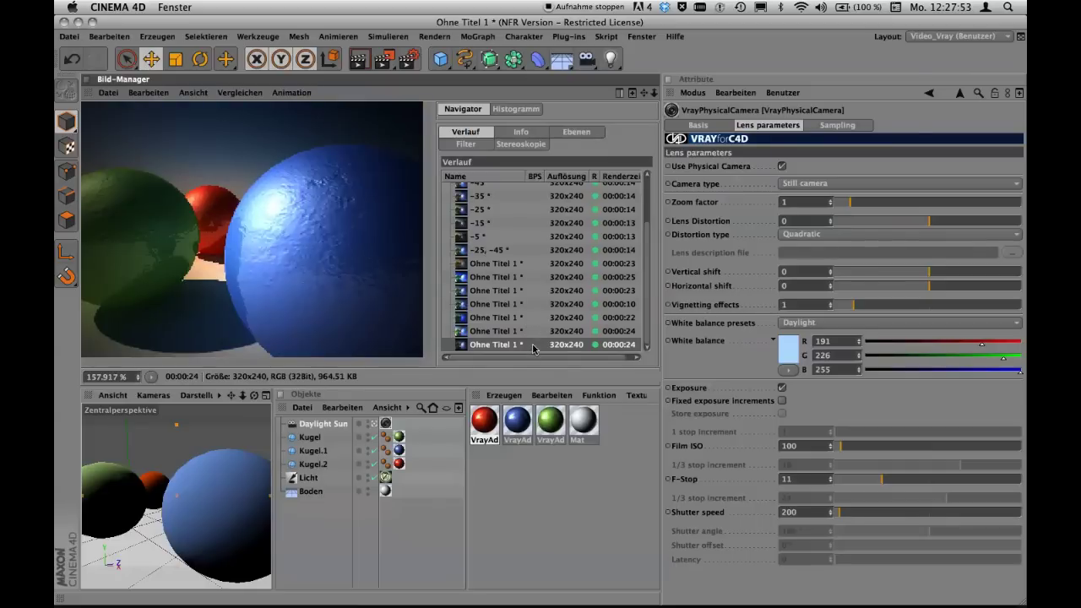
left_click(529, 250)
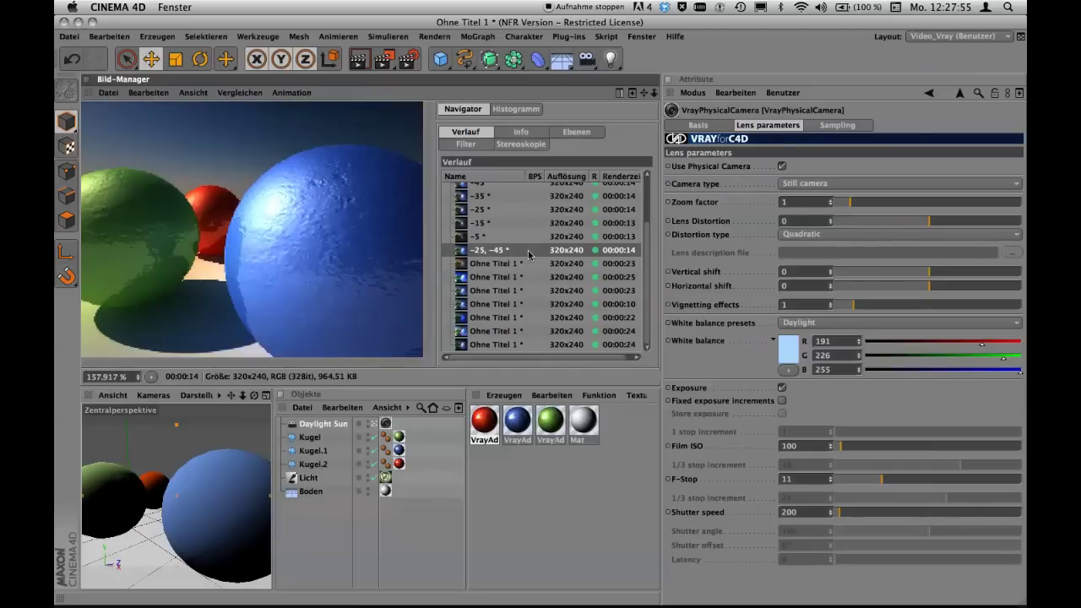